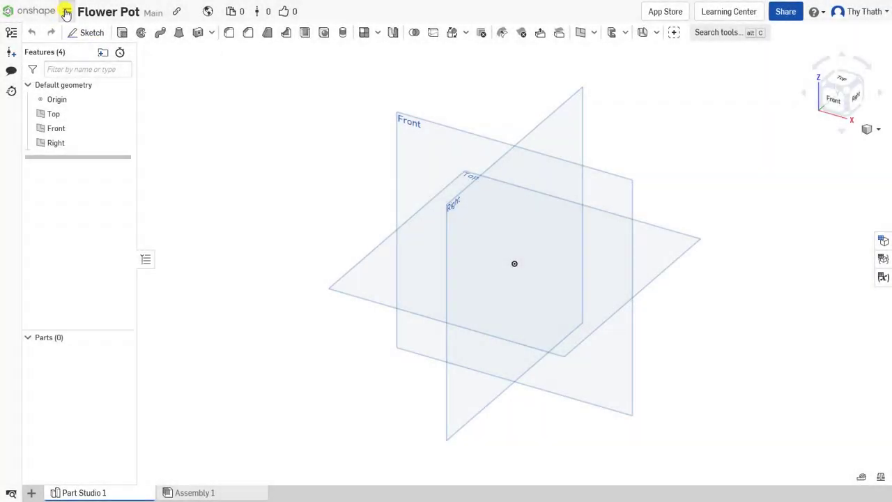
- Set the workspace length unit to millimetres
{"action": "left_click", "coordinate": [66, 12]}
{"action": "left_click", "coordinate": [116, 108]}
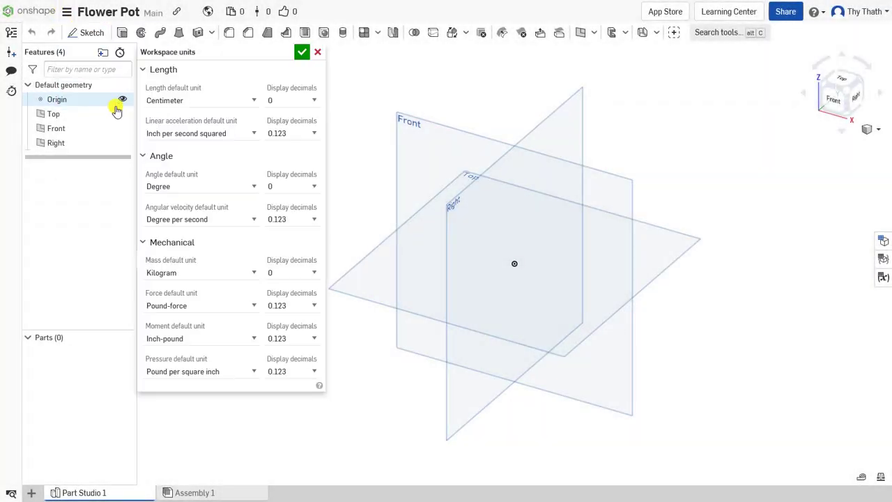
{"action": "left_click", "coordinate": [221, 100]}
{"action": "left_click", "coordinate": [180, 169]}
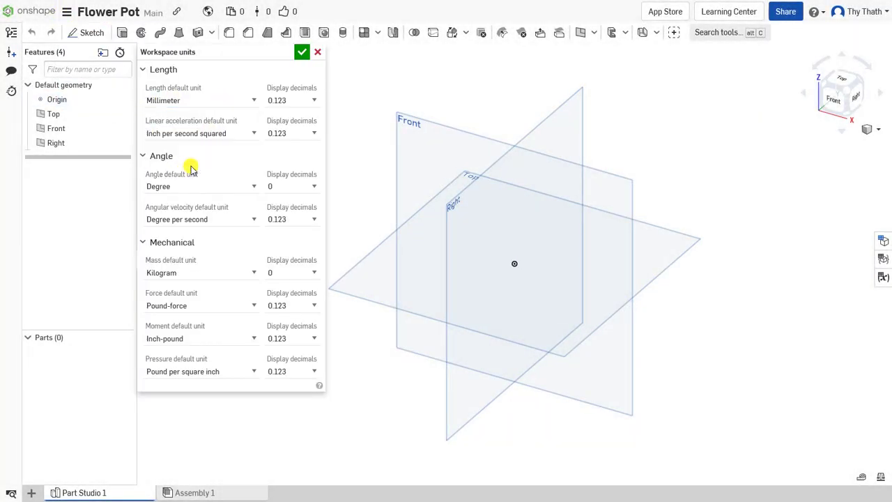
{"action": "left_click", "coordinate": [302, 52]}
- Hide the Top and Right planes so only the Front plane remains visible
{"action": "left_click", "coordinate": [105, 128]}
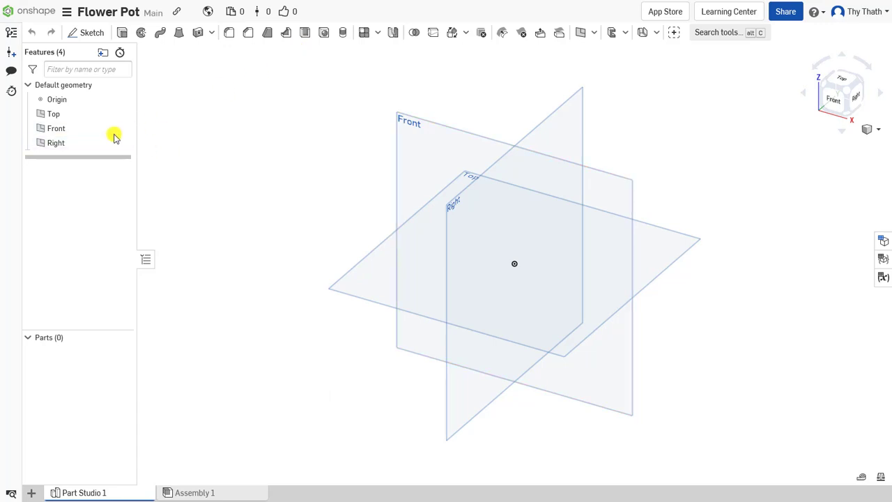
{"action": "left_click", "coordinate": [122, 114]}
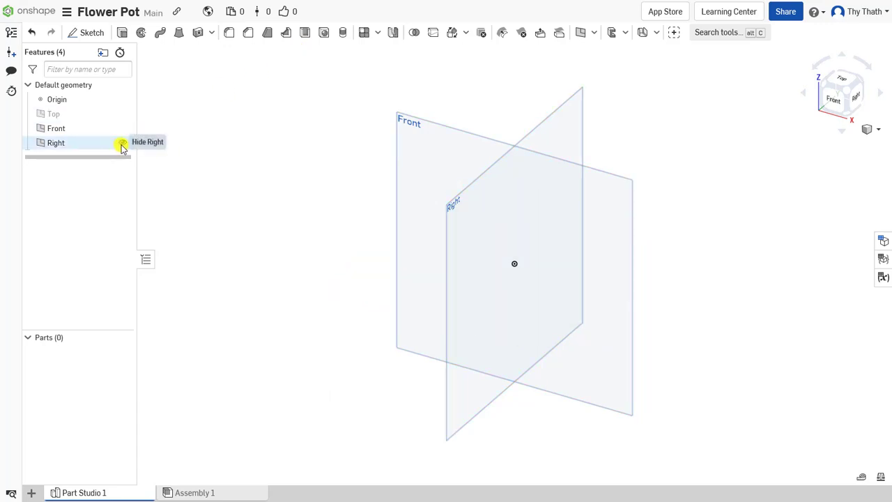
{"action": "left_click", "coordinate": [122, 144]}
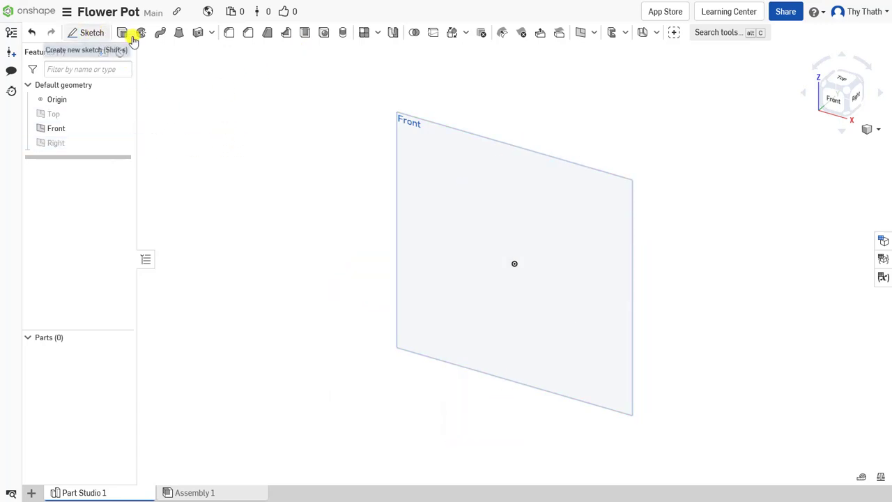
{"action": "left_click", "coordinate": [97, 32]}
- Place Sketch 1 on the Front plane and view it normal to the sketch plane
{"action": "left_click", "coordinate": [424, 155]}
{"action": "right_click", "coordinate": [642, 124]}
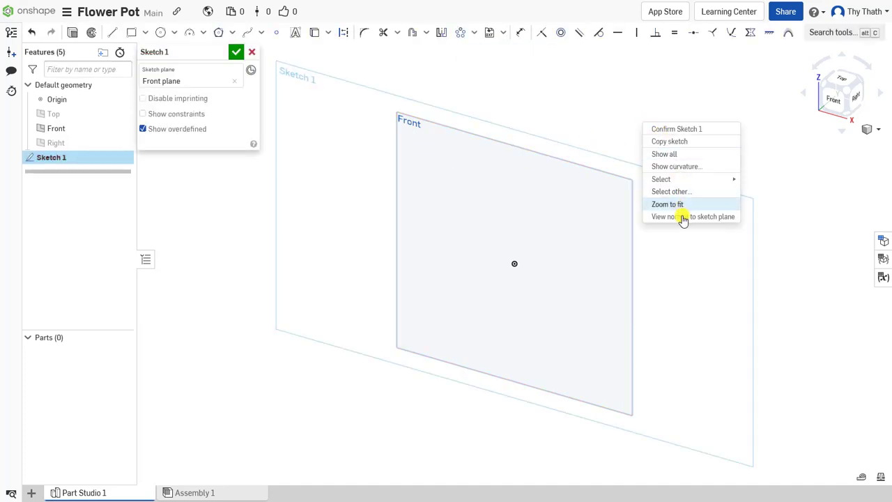
{"action": "left_click", "coordinate": [682, 216]}
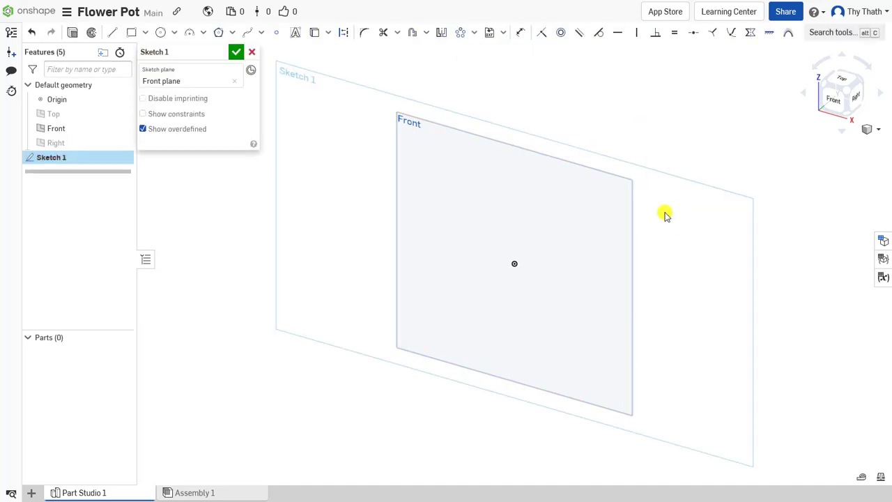
- Draw a closed six-segment line profile of the pot wall starting at the origin
{"action": "left_click", "coordinate": [113, 34]}
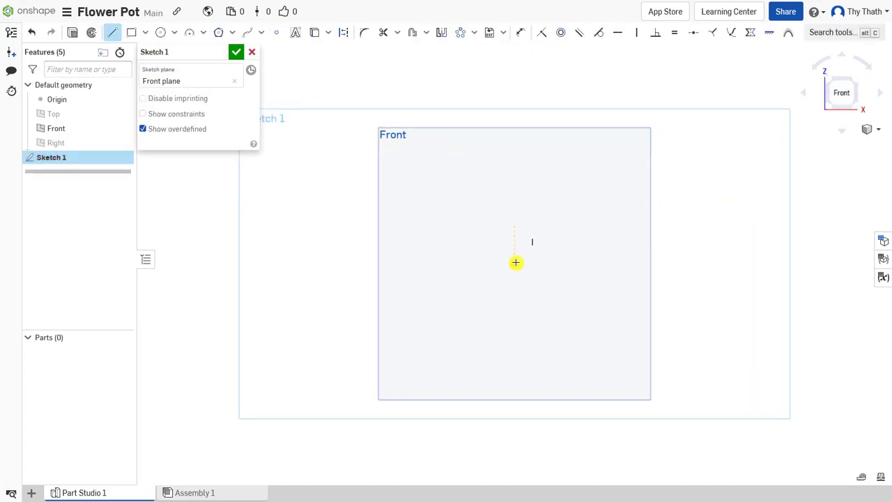
{"action": "left_click", "coordinate": [474, 264]}
{"action": "left_click", "coordinate": [461, 204]}
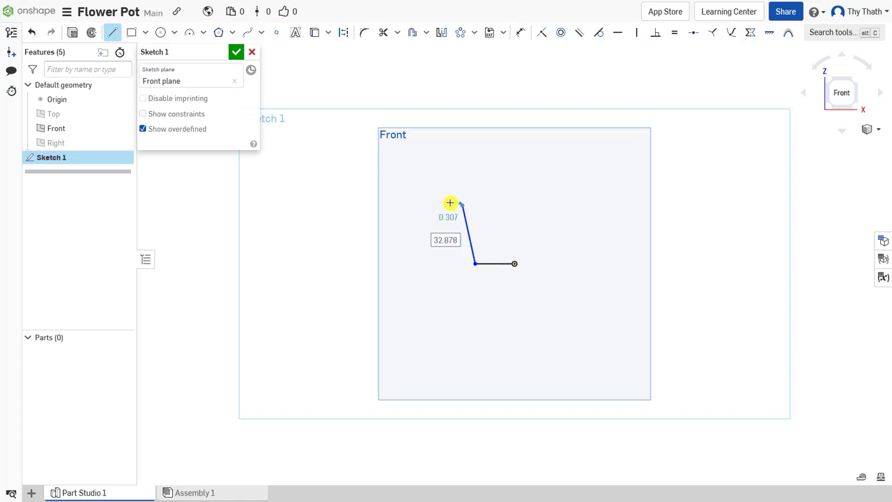
{"action": "left_click", "coordinate": [439, 194]}
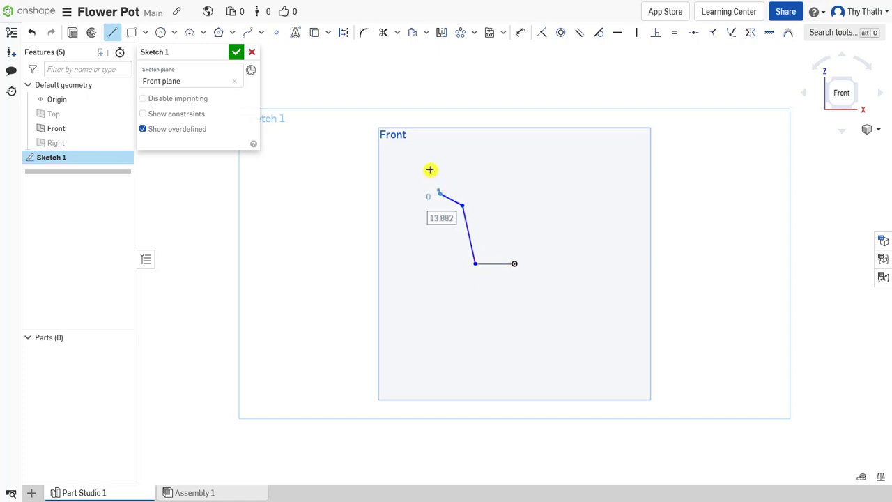
{"action": "left_click", "coordinate": [426, 162]}
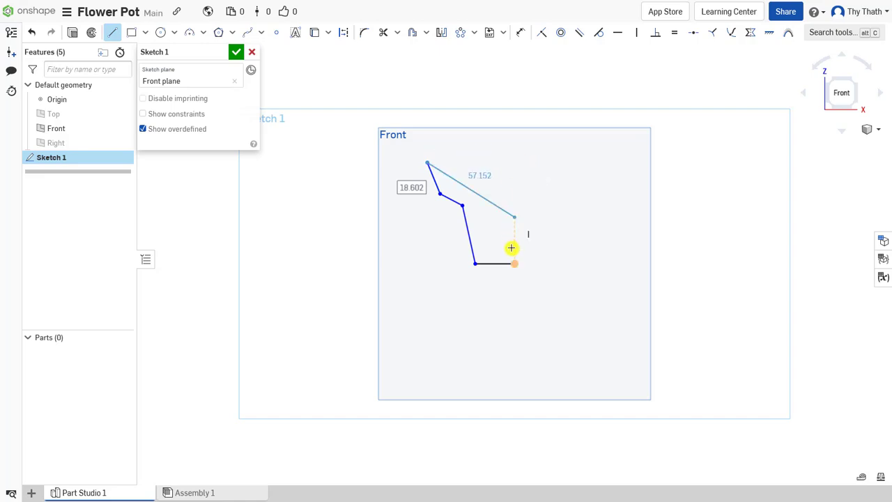
{"action": "left_click", "coordinate": [515, 162]}
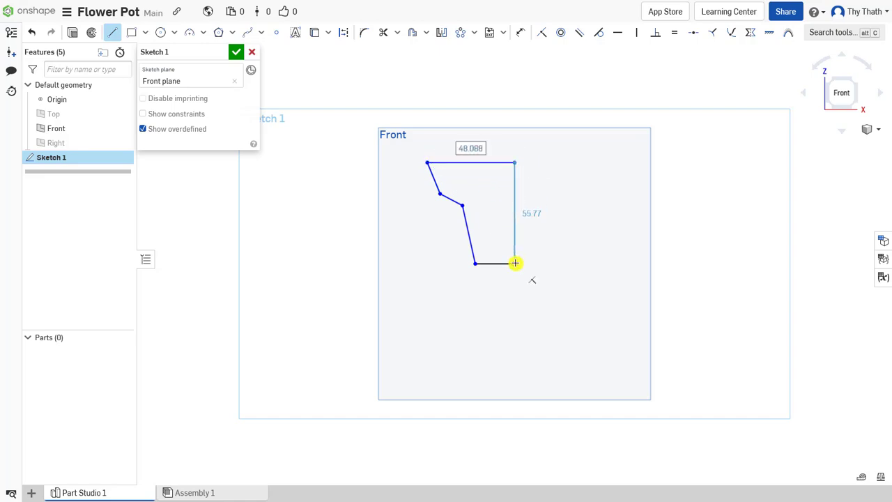
{"action": "left_click", "coordinate": [515, 263]}
{"action": "left_click", "coordinate": [113, 32]}
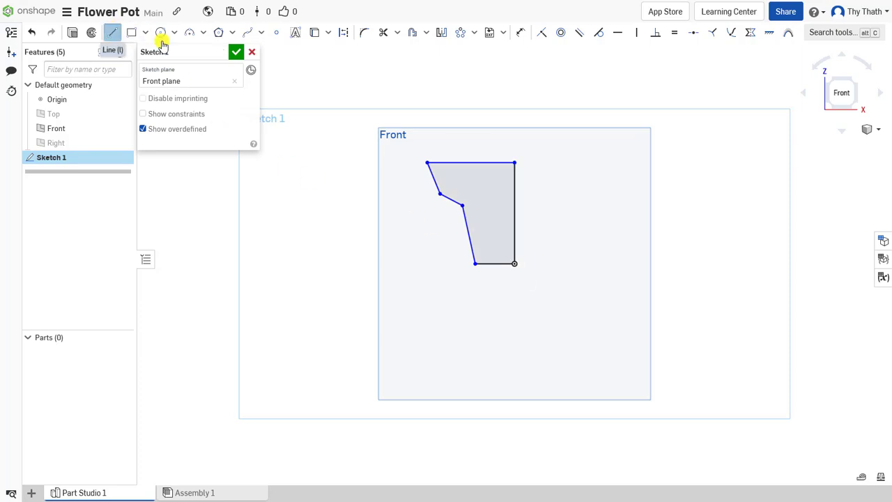
{"action": "scroll", "coordinate": [482, 175], "scroll_direction": "up", "scroll_amount": 2}
{"action": "scroll", "coordinate": [483, 175], "scroll_direction": "up", "scroll_amount": 3}
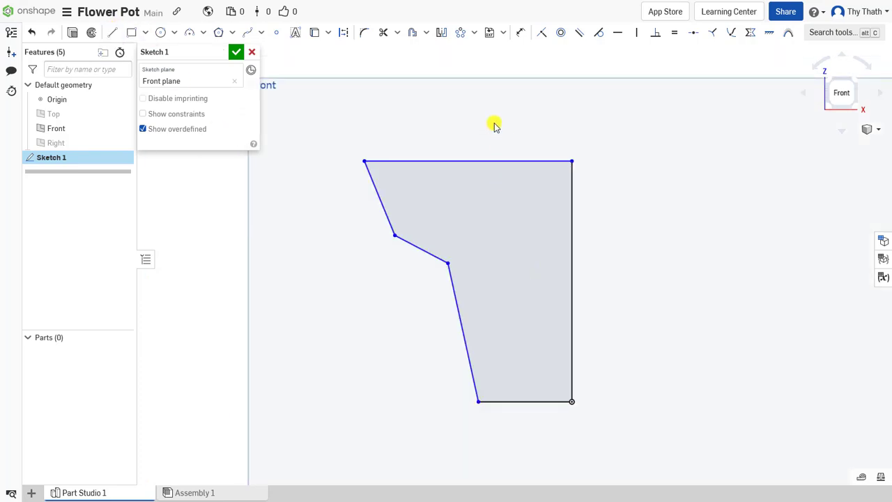
- Dimension the profile's top rim edge to 74 mm
{"action": "left_click", "coordinate": [521, 32]}
{"action": "left_click", "coordinate": [495, 161]}
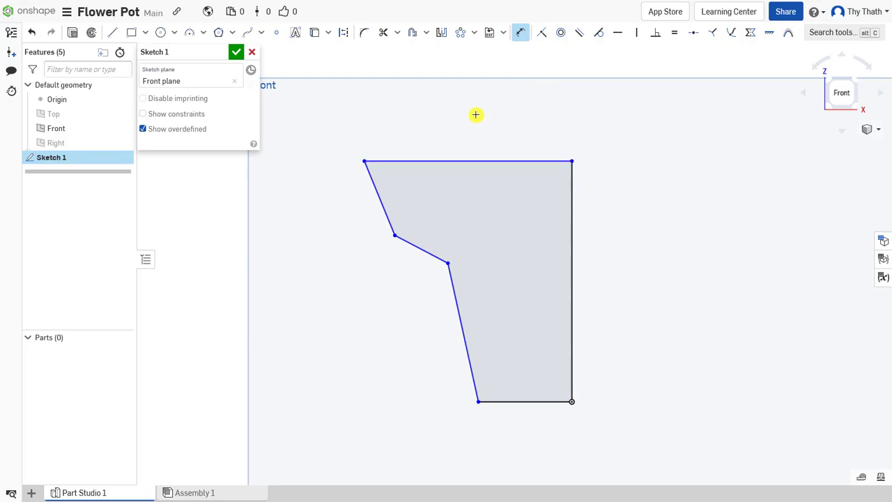
{"action": "left_click", "coordinate": [473, 116]}
{"action": "type", "text": "7"}
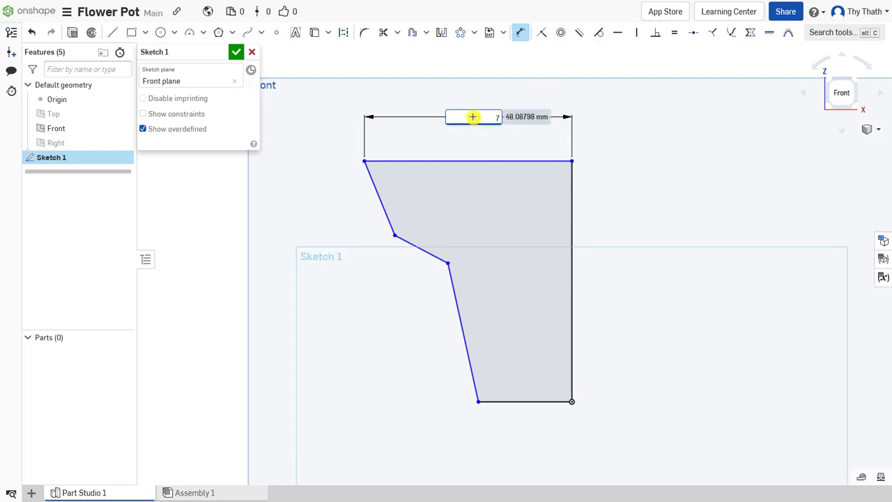
{"action": "key", "text": "Return"}
{"action": "scroll", "coordinate": [527, 285], "scroll_direction": "down", "scroll_amount": 2}
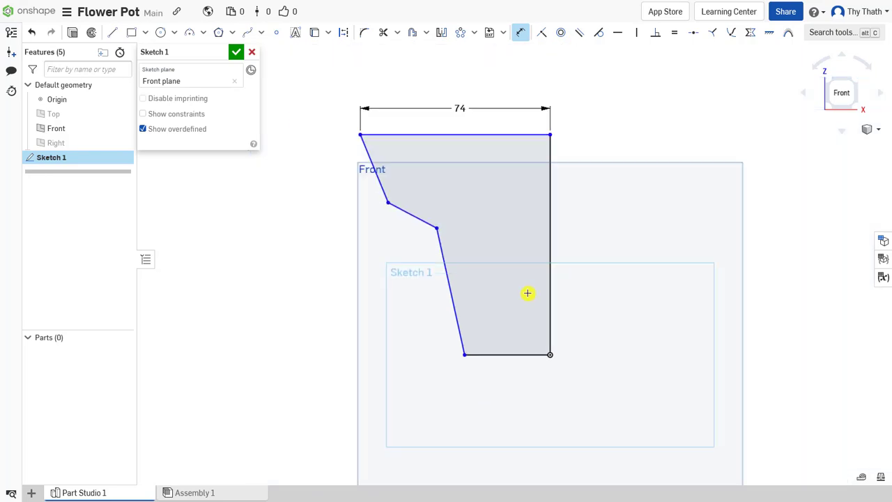
{"action": "middle_click_drag", "start_coordinate": [527, 282], "coordinate": [554, 334]}
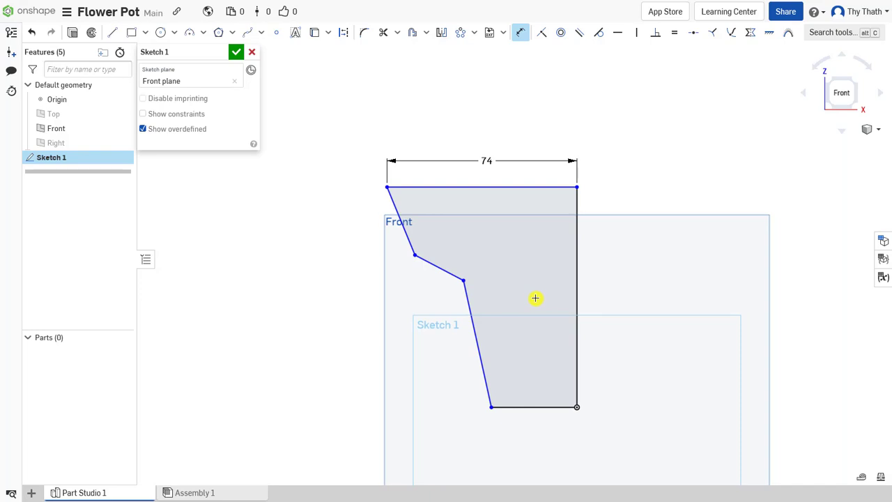
- Add a 6° upper-wall angle and a 34 mm upper height dimension
{"action": "left_click", "coordinate": [570, 259]}
{"action": "left_click", "coordinate": [404, 235]}
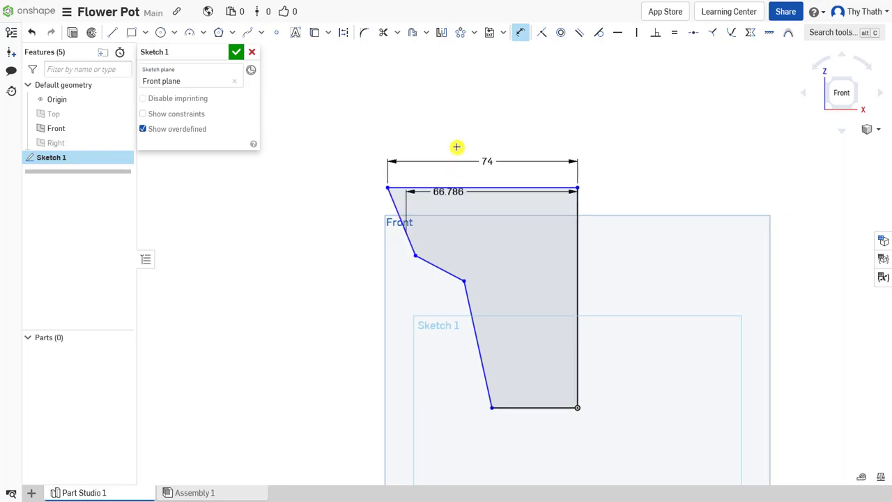
{"action": "left_click", "coordinate": [460, 130]}
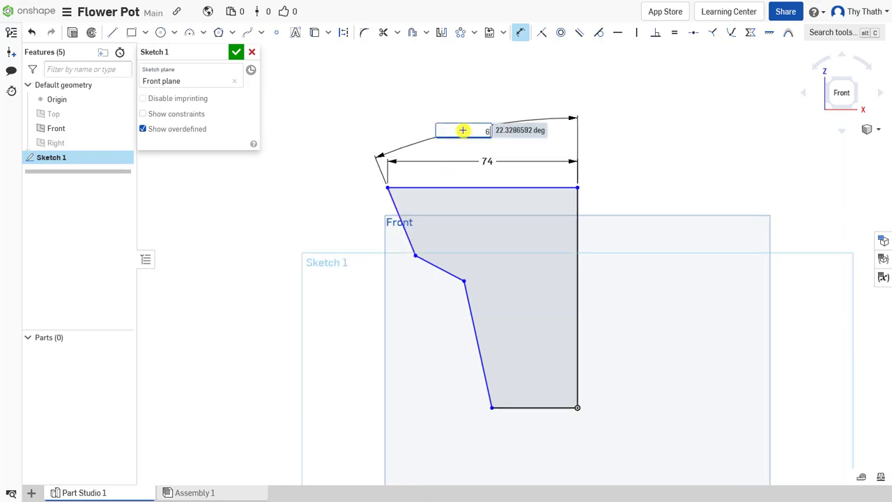
{"action": "left_click", "coordinate": [447, 187]}
{"action": "left_click", "coordinate": [395, 260]}
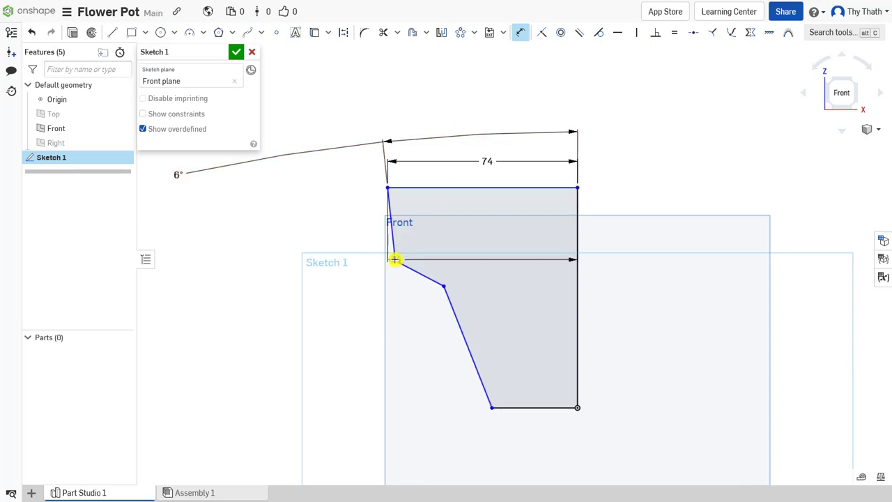
{"action": "left_click", "coordinate": [326, 222]}
{"action": "type", "text": "34"}
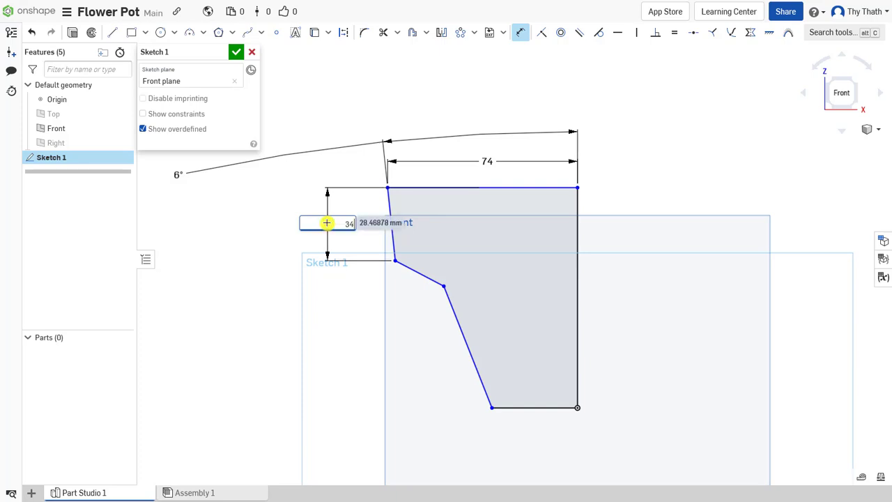
{"action": "key", "text": "Return"}
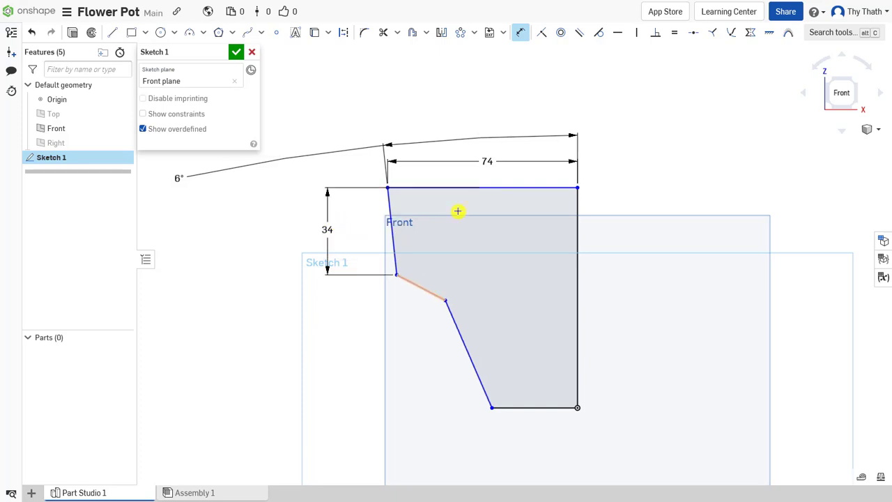
{"action": "left_click", "coordinate": [520, 33]}
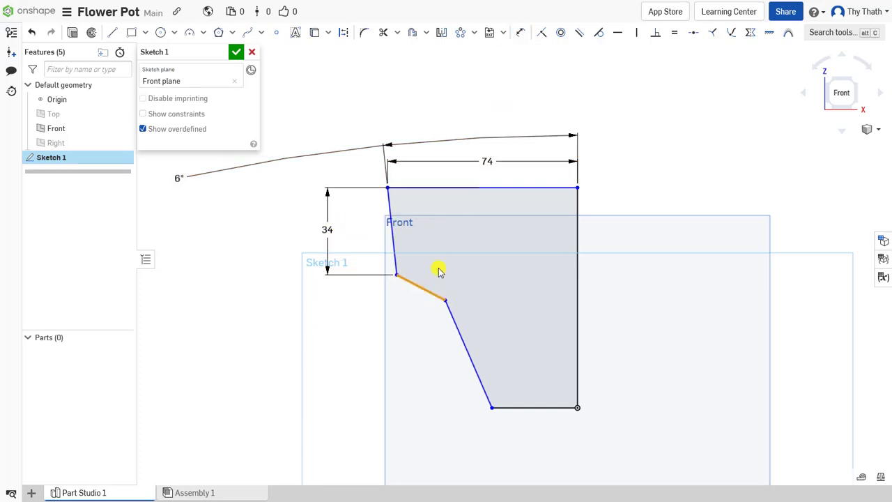
{"action": "left_click", "coordinate": [618, 34]}
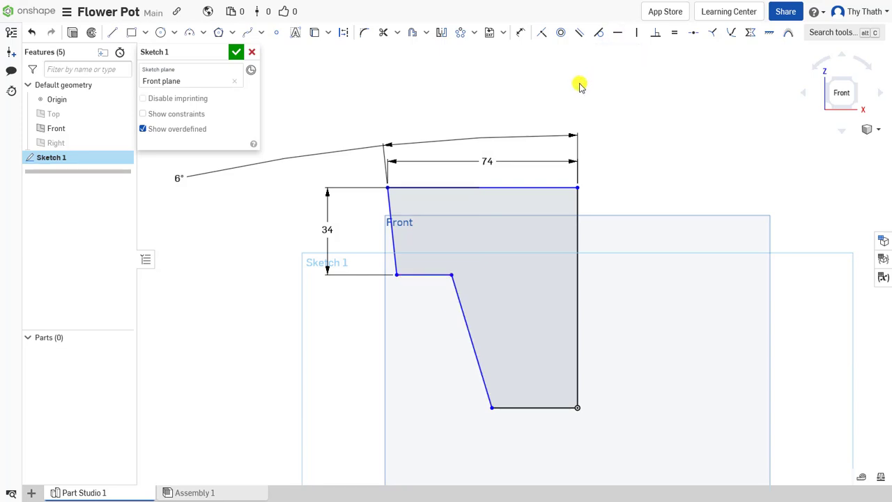
- Make the middle step horizontal and dimension it to 4 mm
{"action": "left_click", "coordinate": [543, 33]}
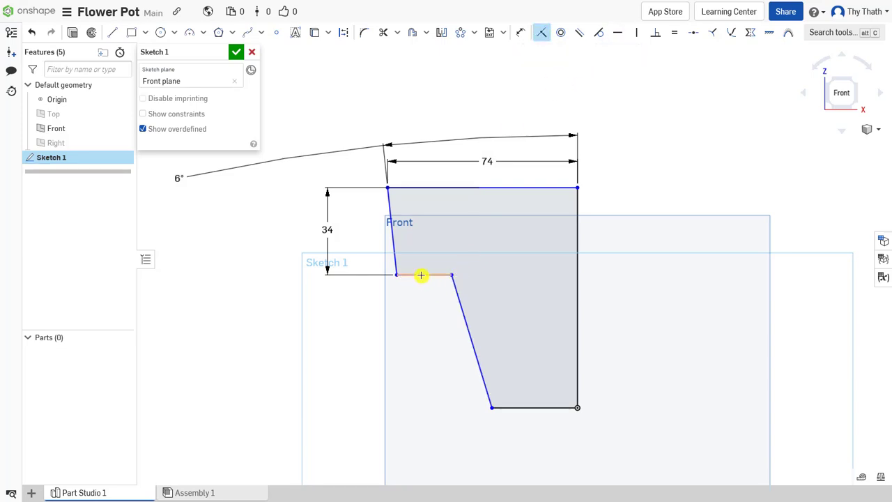
{"action": "key", "text": "Escape"}
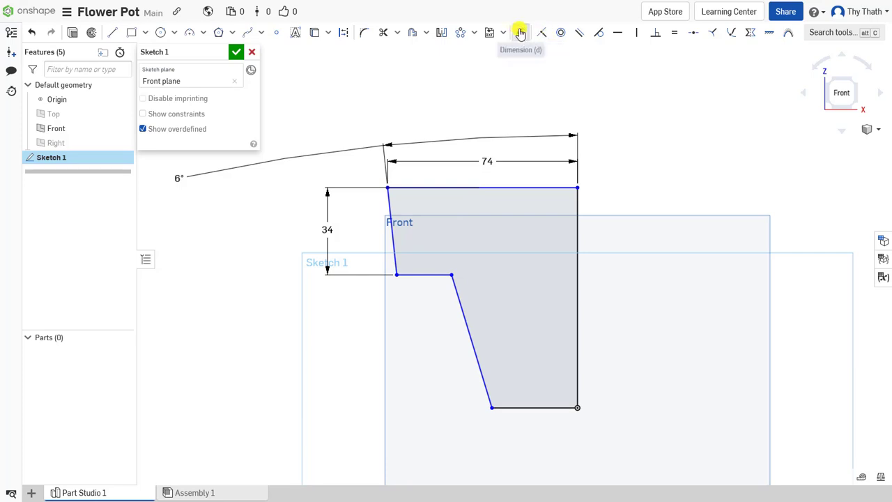
{"action": "left_click", "coordinate": [519, 31]}
{"action": "left_click", "coordinate": [423, 275]}
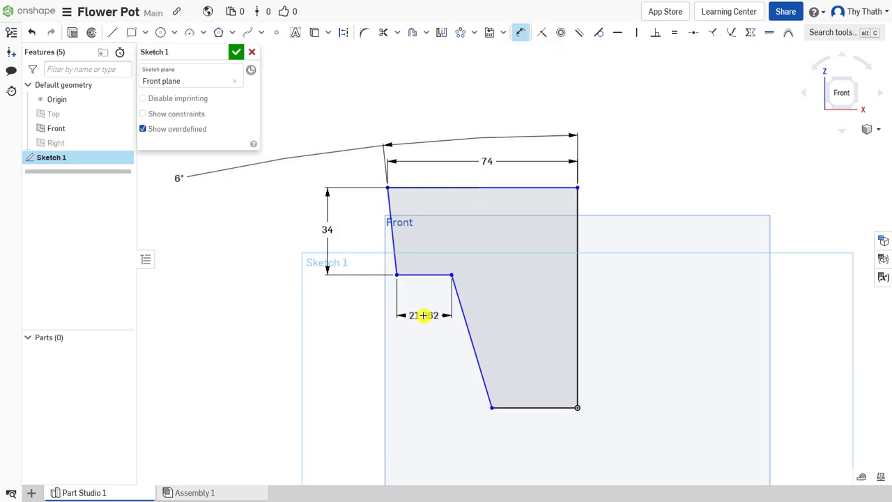
{"action": "left_click", "coordinate": [423, 315]}
{"action": "key", "text": "Return"}
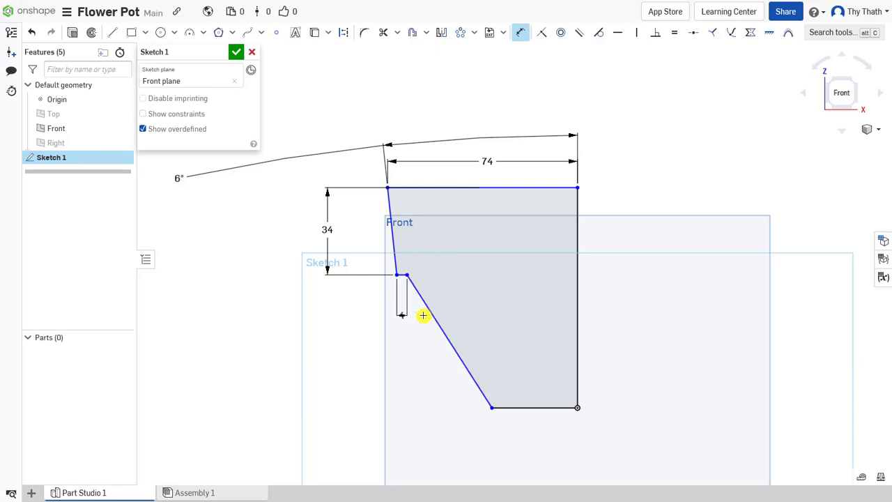
- Set the profile's overall height to 109 mm and bottom width to 49 mm
{"action": "scroll", "coordinate": [428, 335], "scroll_direction": "up", "scroll_amount": 2}
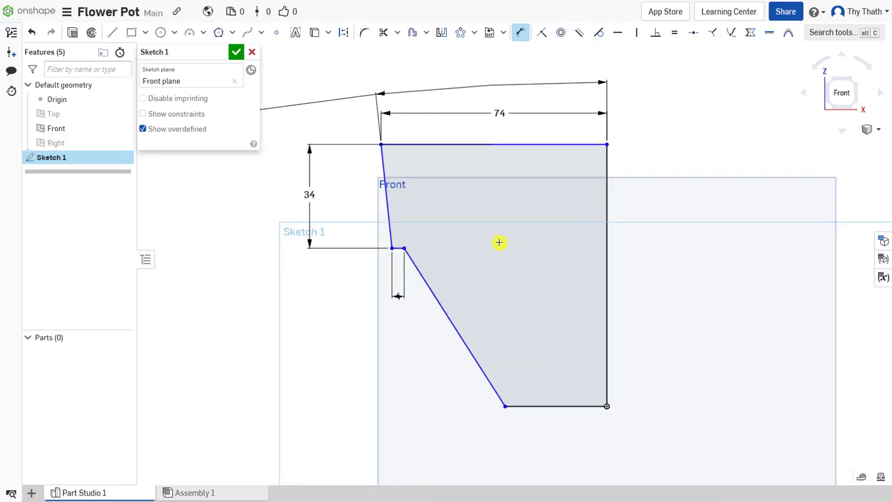
{"action": "left_click", "coordinate": [500, 143]}
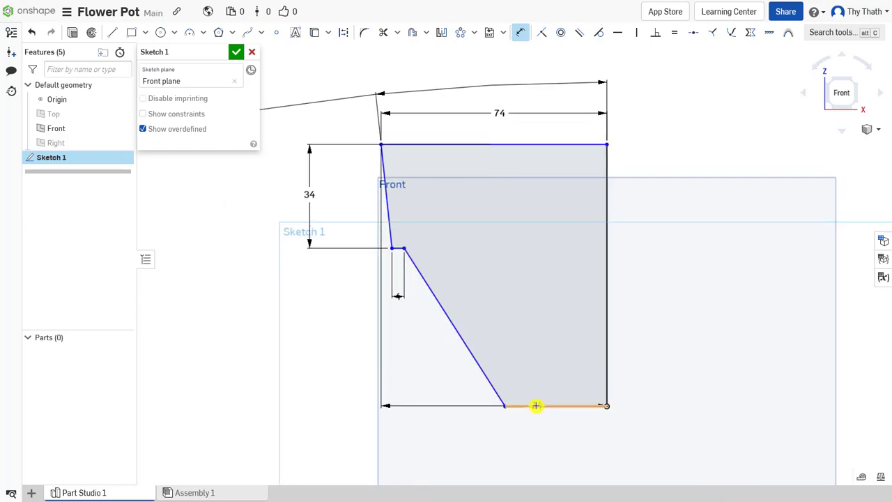
{"action": "left_click", "coordinate": [535, 404]}
{"action": "left_click", "coordinate": [651, 280]}
{"action": "type", "text": "10"}
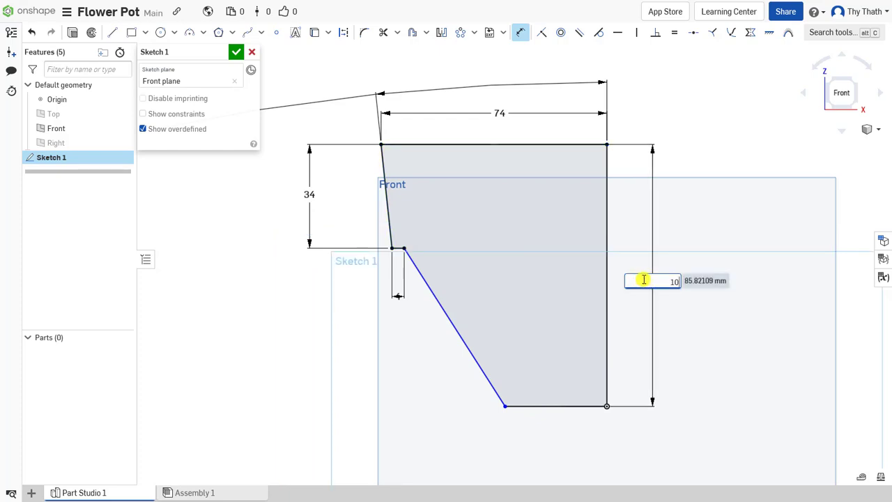
{"action": "type", "text": "9"}
{"action": "key", "text": "Return"}
{"action": "scroll", "coordinate": [635, 286], "scroll_direction": "down", "scroll_amount": 3}
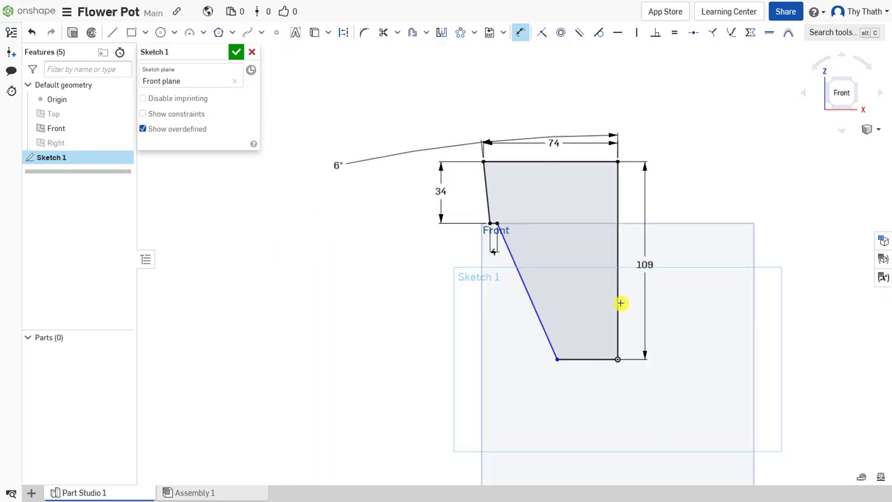
{"action": "left_click", "coordinate": [586, 359]}
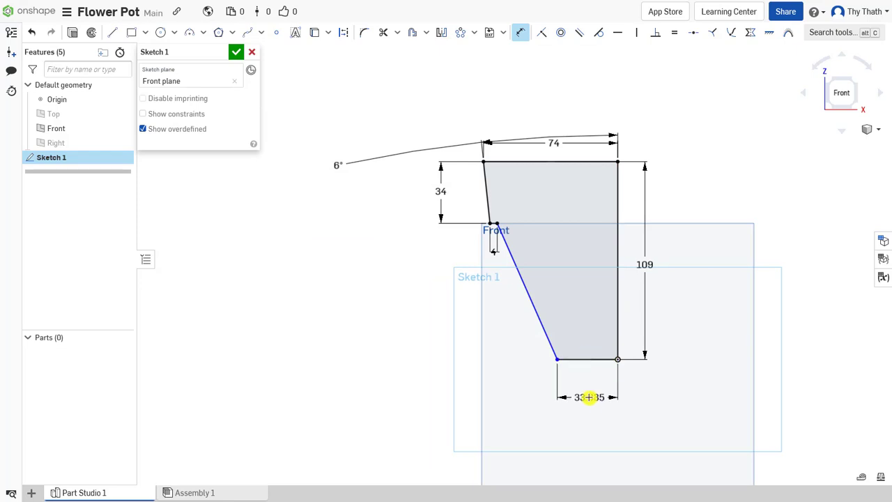
{"action": "left_click", "coordinate": [589, 397]}
{"action": "type", "text": "4"}
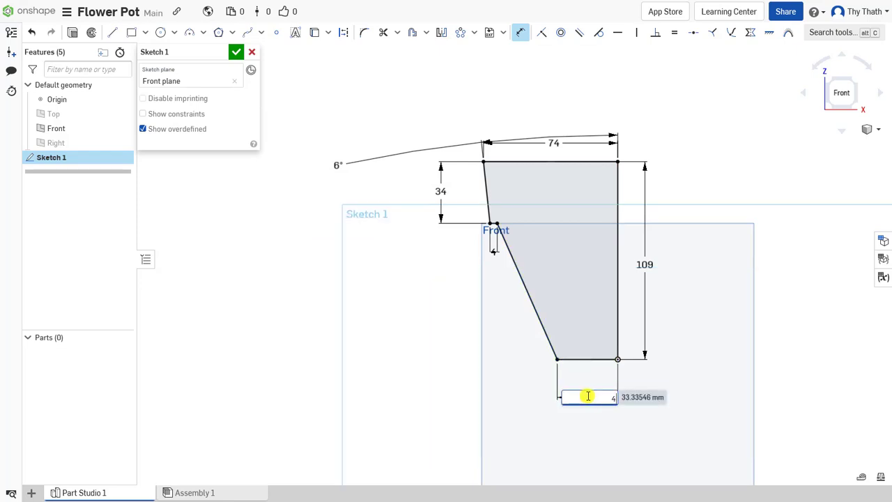
{"action": "type", "text": "9"}
{"action": "key", "text": "Return"}
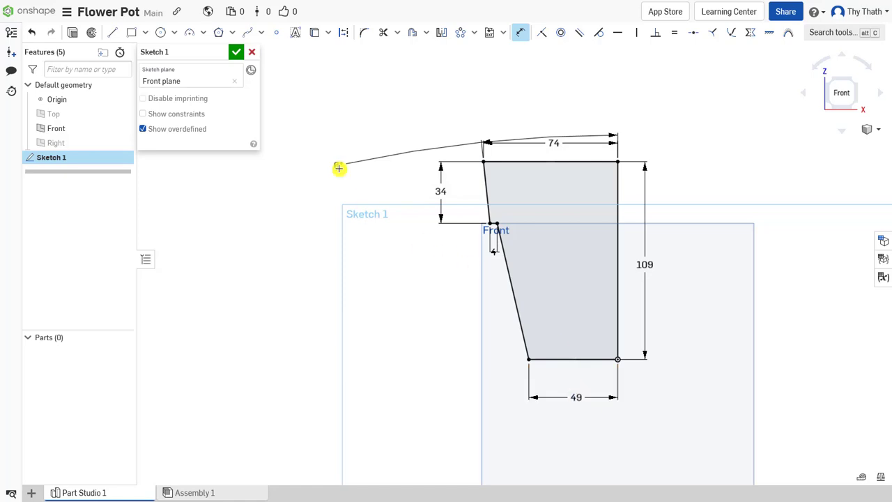
- Place the 6° taper angle dimension above the top and finish Sketch 1
{"action": "left_click", "coordinate": [542, 94]}
{"action": "key", "text": "Return"}
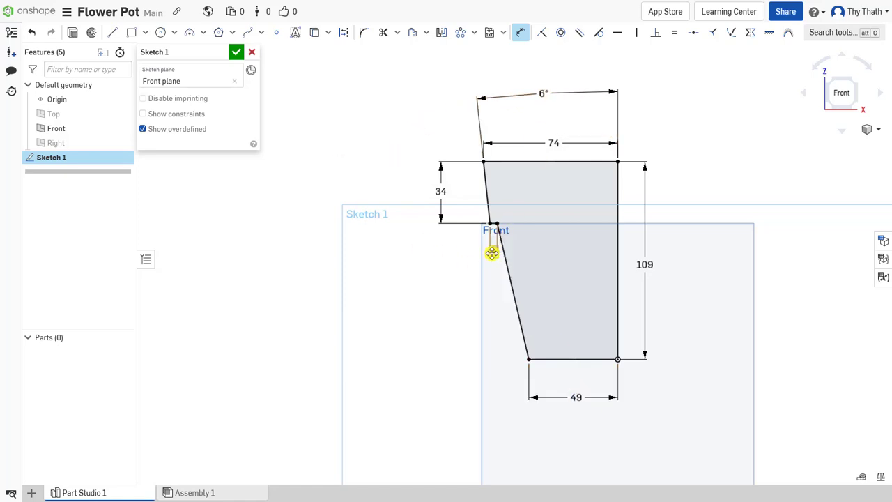
{"action": "mouse_move", "coordinate": [553, 268]}
{"action": "middle_mouse_down"}
{"action": "mouse_move", "coordinate": [497, 253]}
{"action": "mouse_move", "coordinate": [452, 256]}
{"action": "middle_mouse_up"}
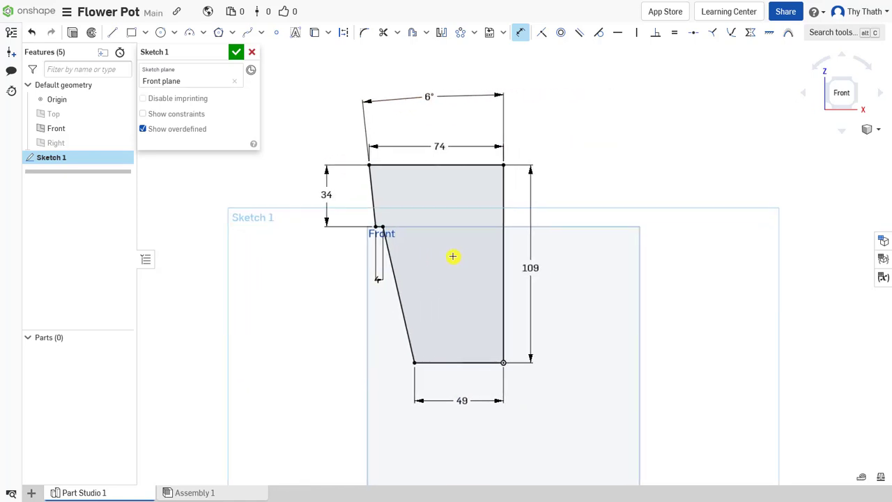
{"action": "left_click", "coordinate": [243, 57]}
- Start Sketch 2 on the Front plane and draw a closed four-sided rim profile at the wall's top corner
{"action": "scroll", "coordinate": [402, 225], "scroll_direction": "up", "scroll_amount": 3}
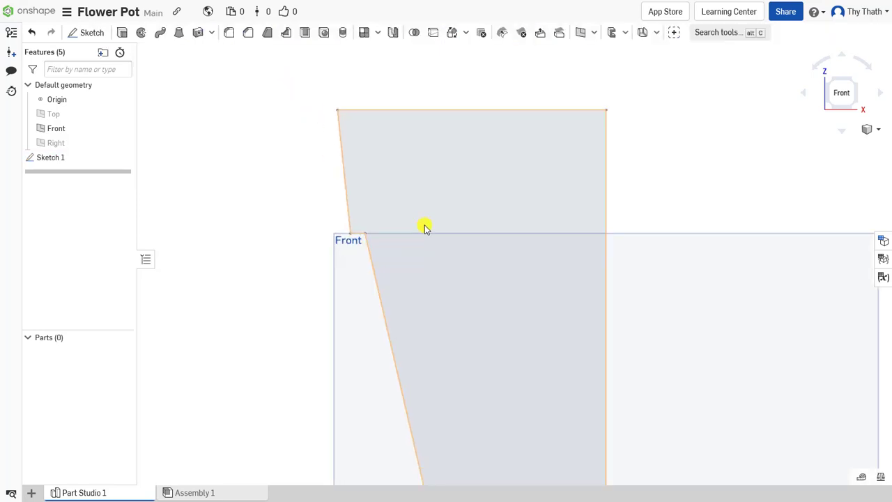
{"action": "mouse_move", "coordinate": [424, 225]}
{"action": "middle_mouse_down"}
{"action": "mouse_move", "coordinate": [487, 308]}
{"action": "mouse_move", "coordinate": [498, 292]}
{"action": "middle_mouse_up"}
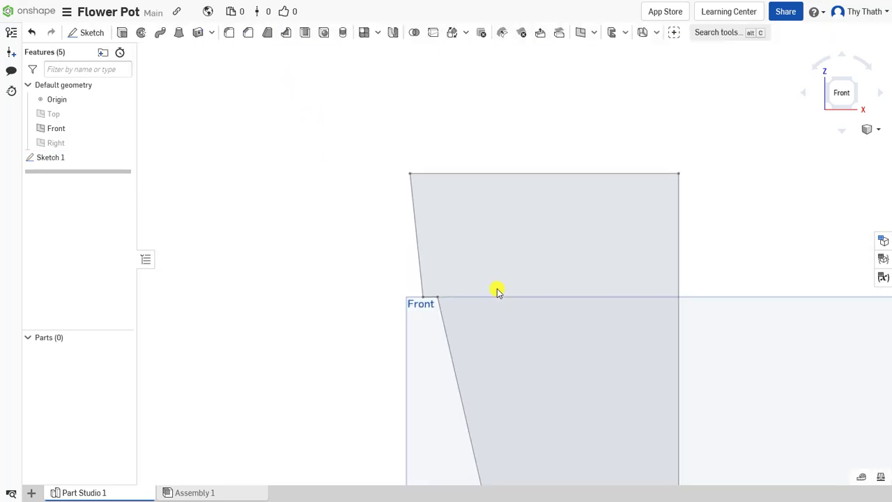
{"action": "left_click", "coordinate": [86, 32]}
{"action": "left_click", "coordinate": [420, 382]}
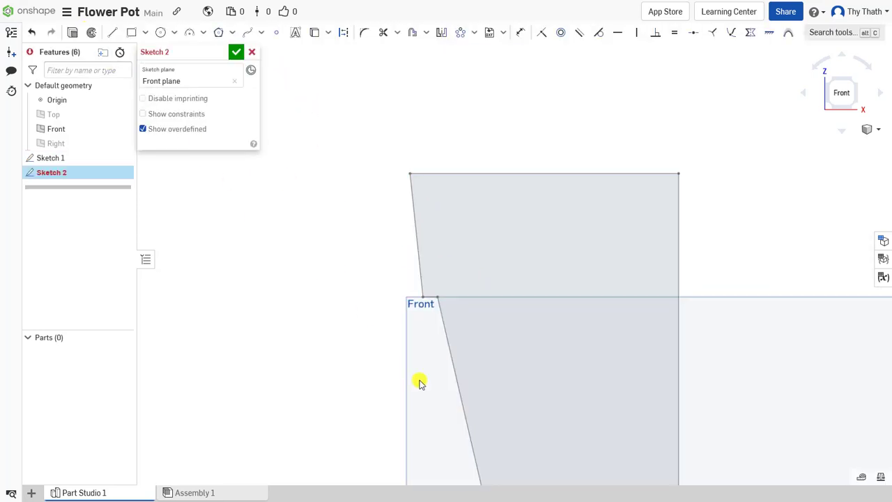
{"action": "left_click", "coordinate": [112, 32]}
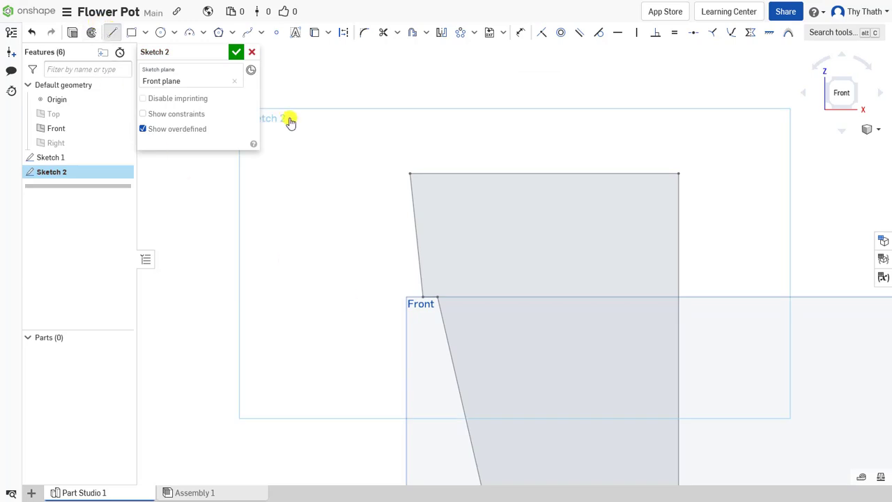
{"action": "scroll", "coordinate": [422, 189], "scroll_direction": "up", "scroll_amount": 3}
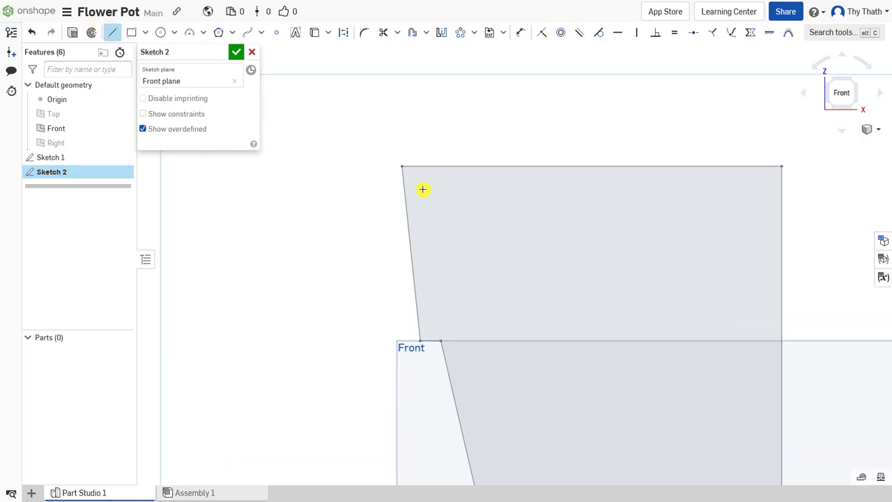
{"action": "left_click", "coordinate": [351, 160]}
{"action": "left_click", "coordinate": [365, 281]}
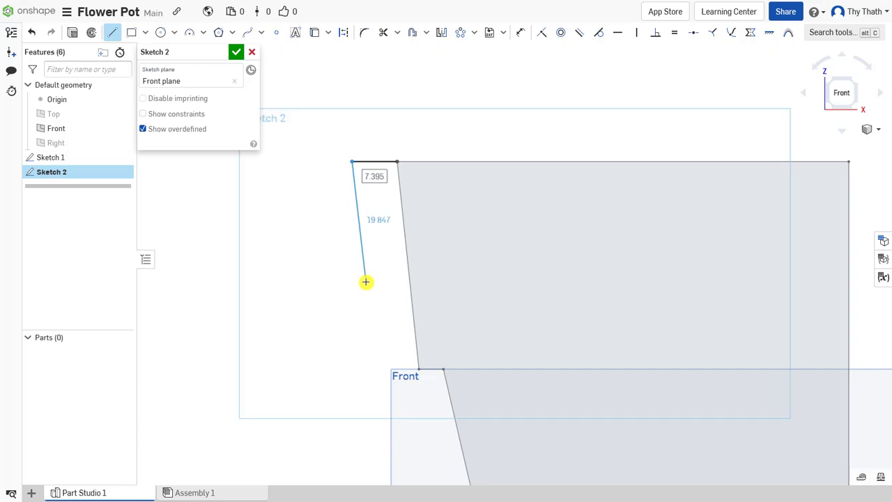
{"action": "left_click", "coordinate": [400, 191]}
{"action": "left_click", "coordinate": [395, 161]}
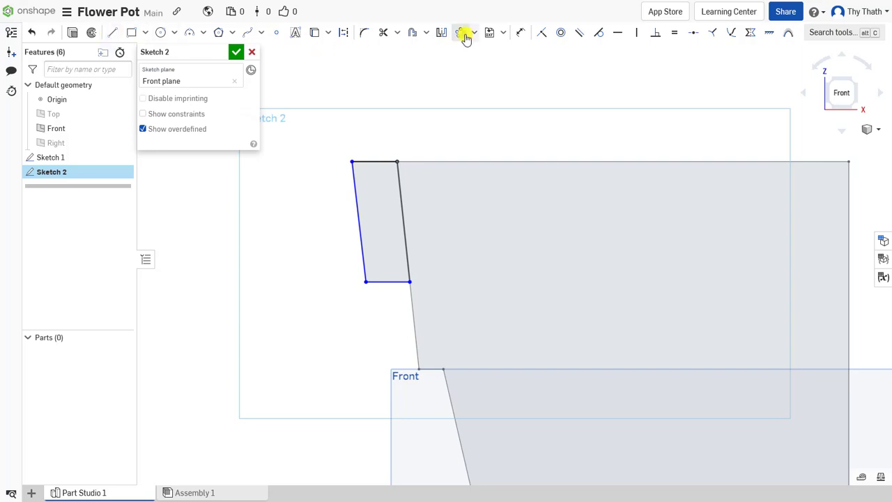
- Dimension the rim's top width to 1 mm and make the bottom edge equal to it
{"action": "left_click", "coordinate": [520, 33]}
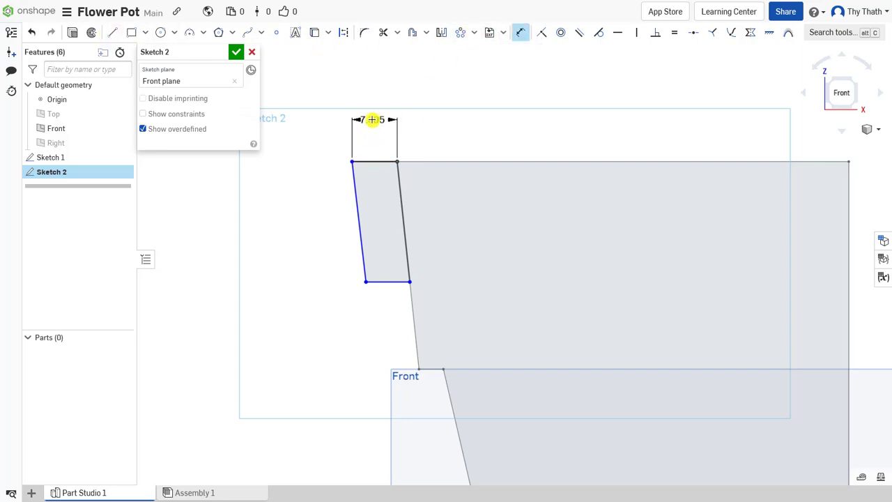
{"action": "left_click", "coordinate": [373, 119]}
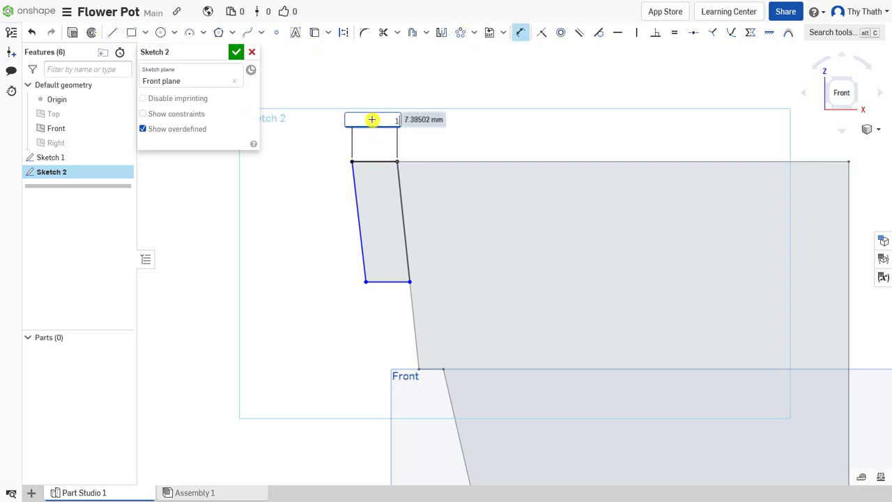
{"action": "key", "text": "Return"}
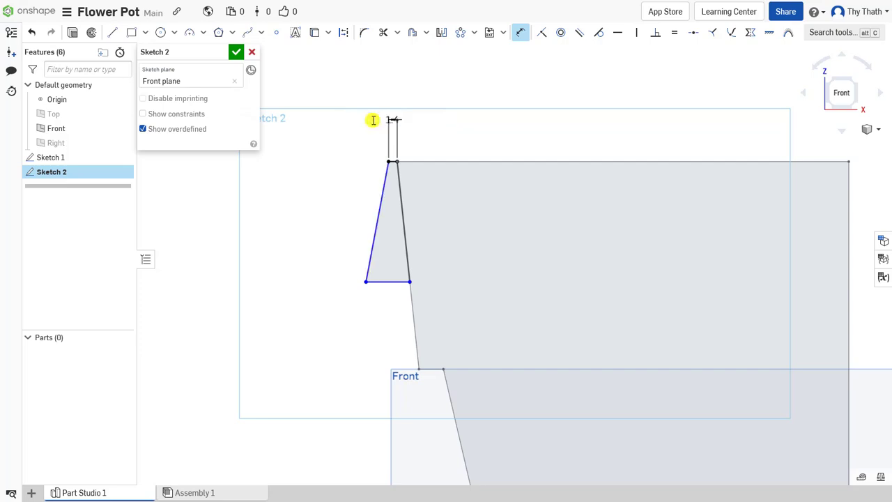
{"action": "scroll", "coordinate": [390, 172], "scroll_direction": "up", "scroll_amount": 3}
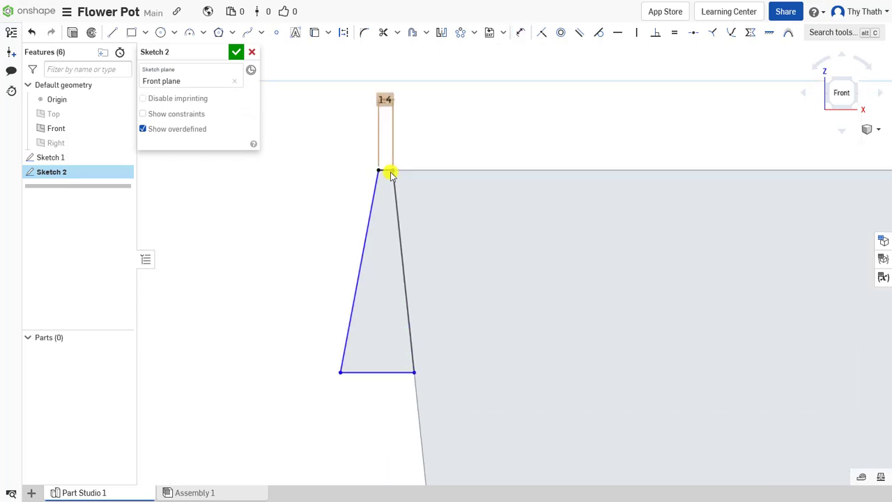
{"action": "scroll", "coordinate": [385, 176], "scroll_direction": "up", "scroll_amount": 1}
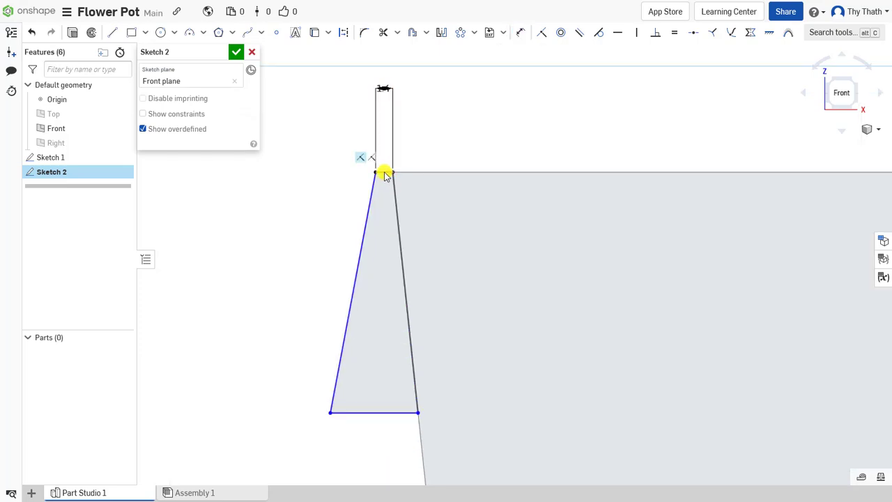
{"action": "left_click", "coordinate": [390, 413]}
{"action": "left_click", "coordinate": [676, 33]}
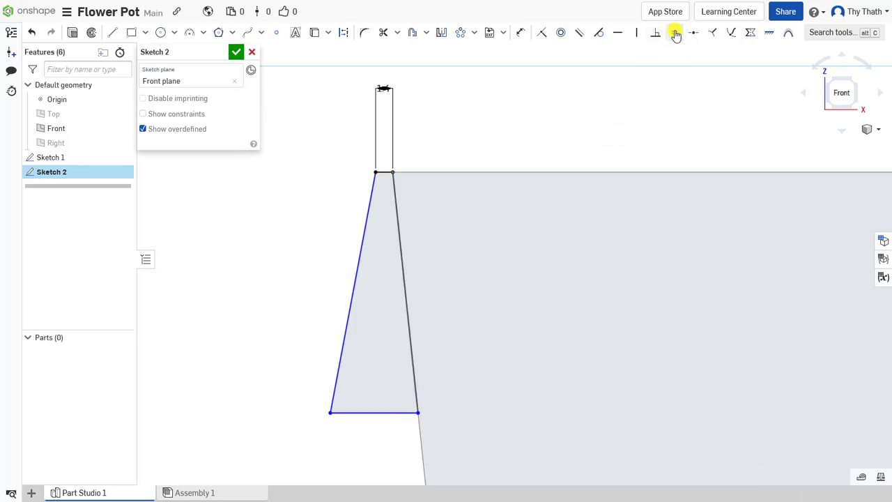
{"action": "scroll", "coordinate": [492, 207], "scroll_direction": "down", "scroll_amount": 2}
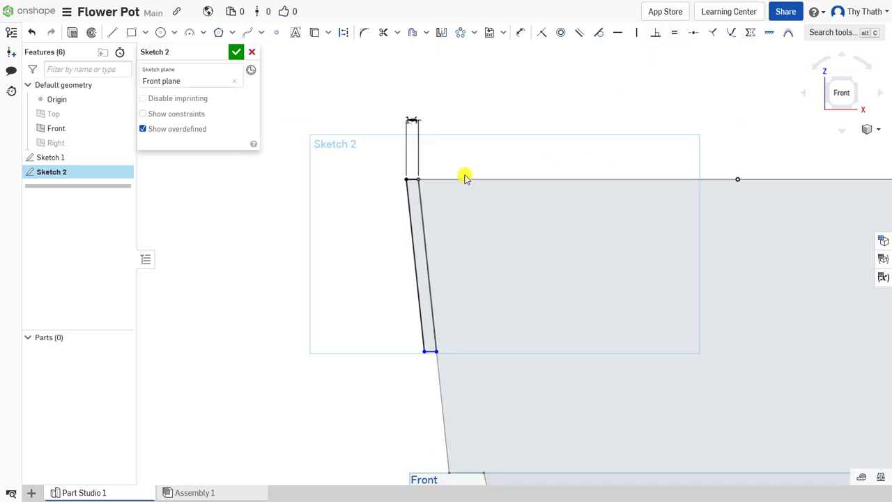
- Dimension the rim profile's height to 1.9 mm
{"action": "left_click", "coordinate": [517, 34]}
{"action": "scroll", "coordinate": [384, 215], "scroll_direction": "up", "scroll_amount": 1}
{"action": "left_click", "coordinate": [449, 407]}
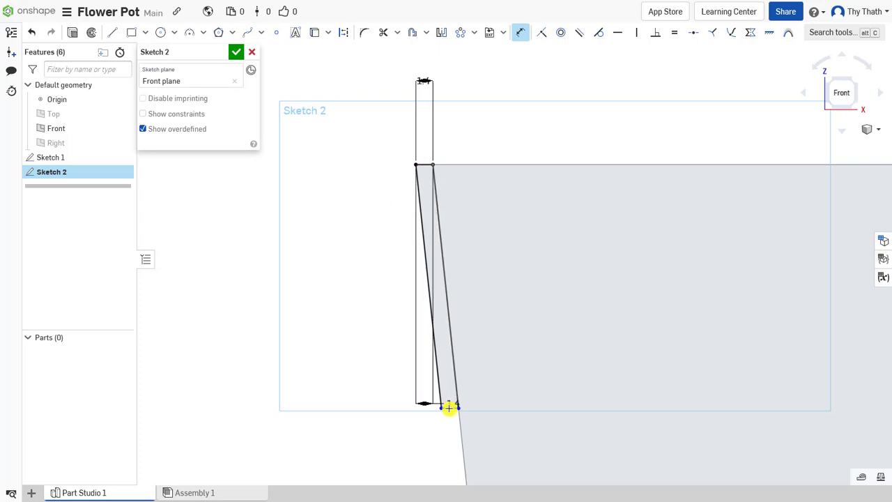
{"action": "left_click", "coordinate": [363, 281]}
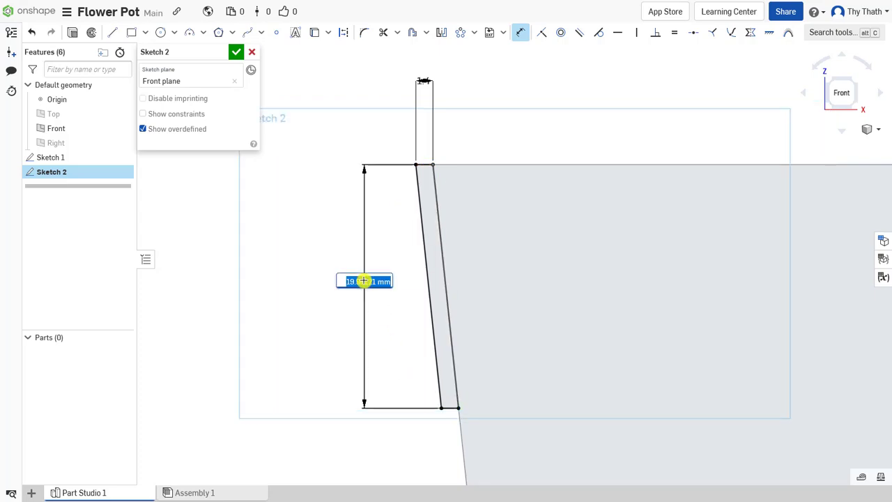
{"action": "type", "text": "1.9"}
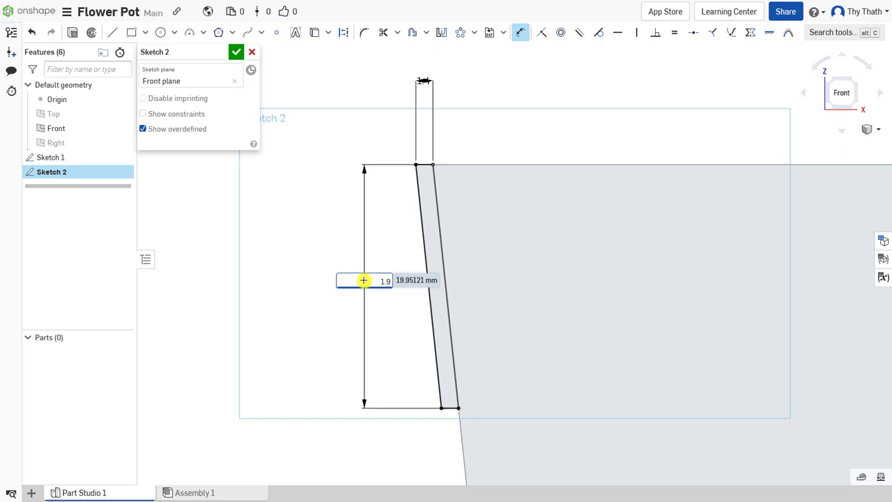
{"action": "key", "text": "Return"}
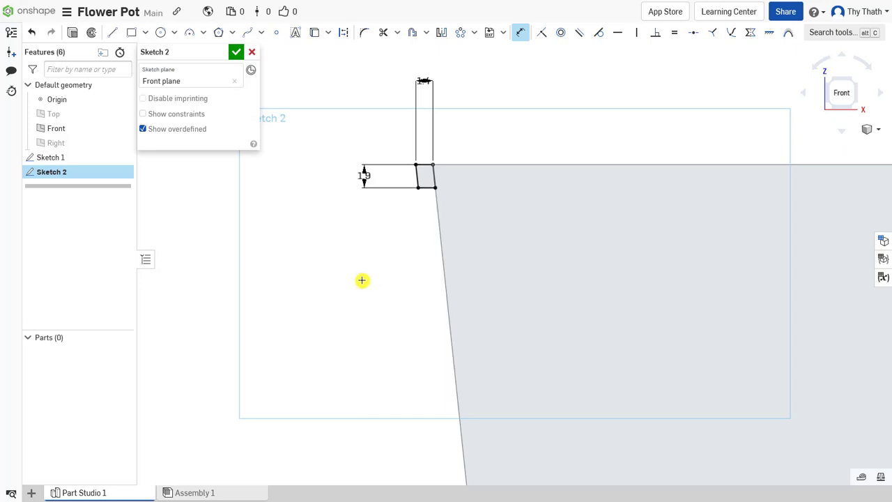
- Finish Sketch 2 and switch to an isometric view of the profile
{"action": "left_click", "coordinate": [235, 55]}
{"action": "scroll", "coordinate": [286, 163], "scroll_direction": "down", "scroll_amount": 2}
{"action": "scroll", "coordinate": [325, 159], "scroll_direction": "down", "scroll_amount": 3}
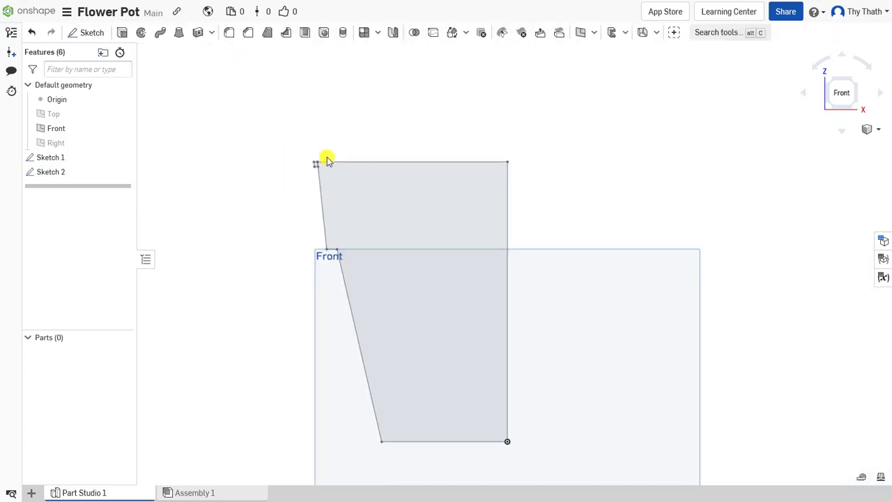
{"action": "middle_click_drag", "start_coordinate": [408, 307], "coordinate": [446, 293]}
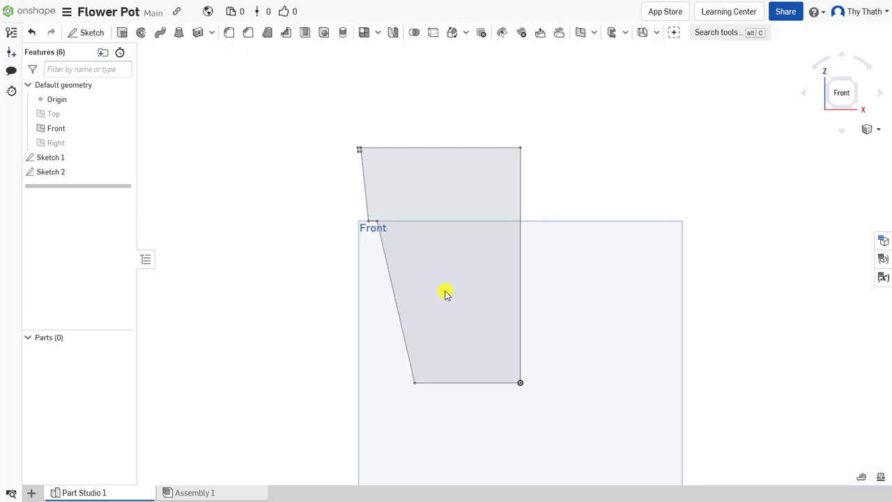
{"action": "left_click", "coordinate": [878, 130]}
{"action": "left_click", "coordinate": [838, 149]}
{"action": "middle_click_drag", "start_coordinate": [497, 209], "coordinate": [502, 275]}
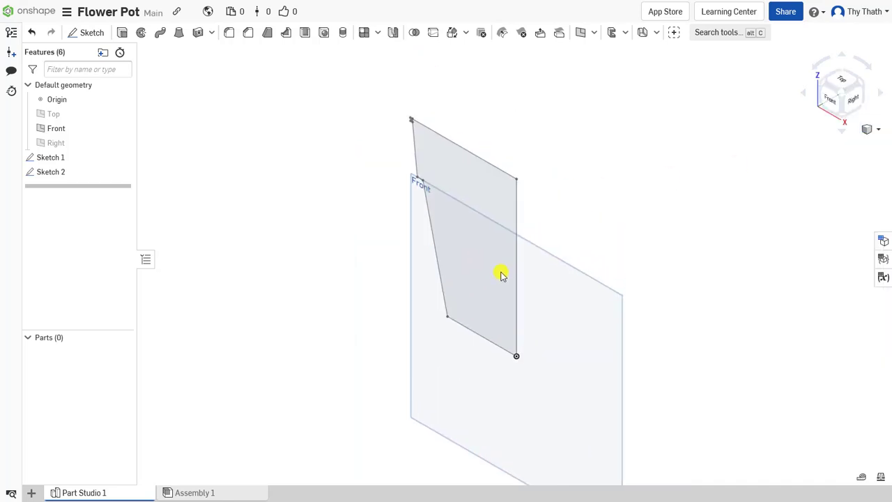
- Revolve the Sketch 1 profile a full turn about its vertical edge to create Part 1
{"action": "left_click", "coordinate": [139, 33]}
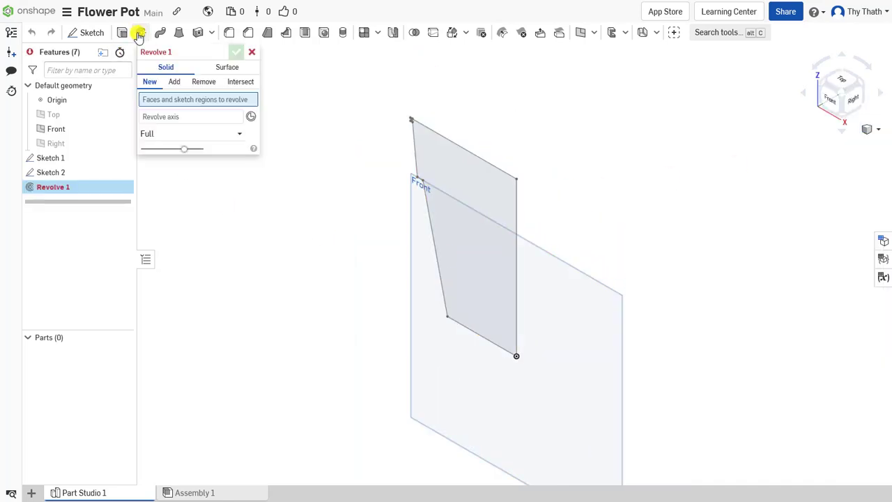
{"action": "left_click", "coordinate": [58, 172]}
{"action": "left_click", "coordinate": [158, 126]}
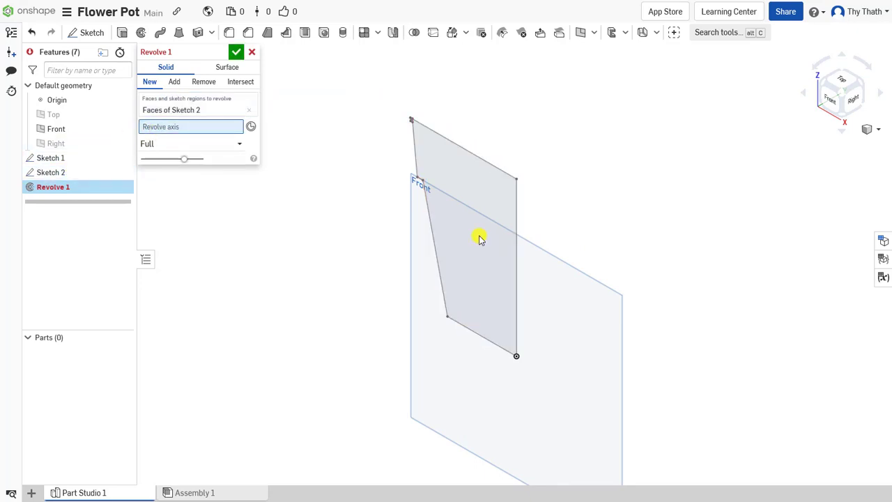
{"action": "left_click", "coordinate": [517, 271]}
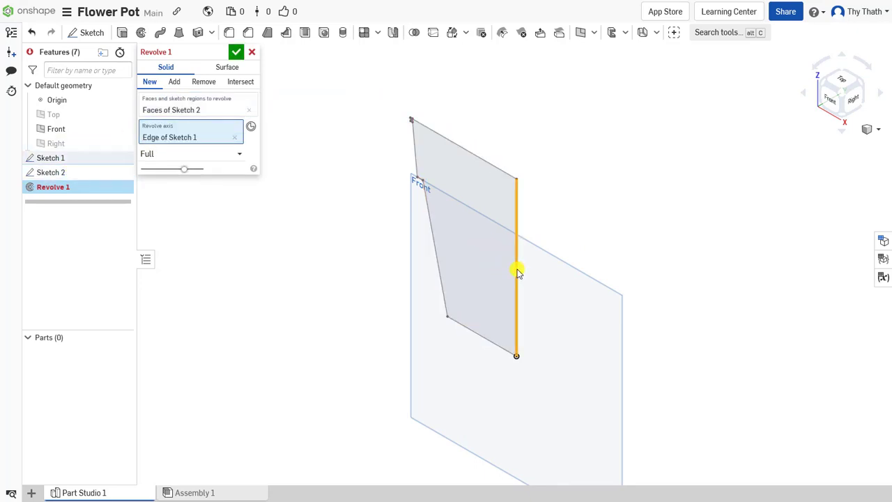
{"action": "left_click", "coordinate": [237, 139]}
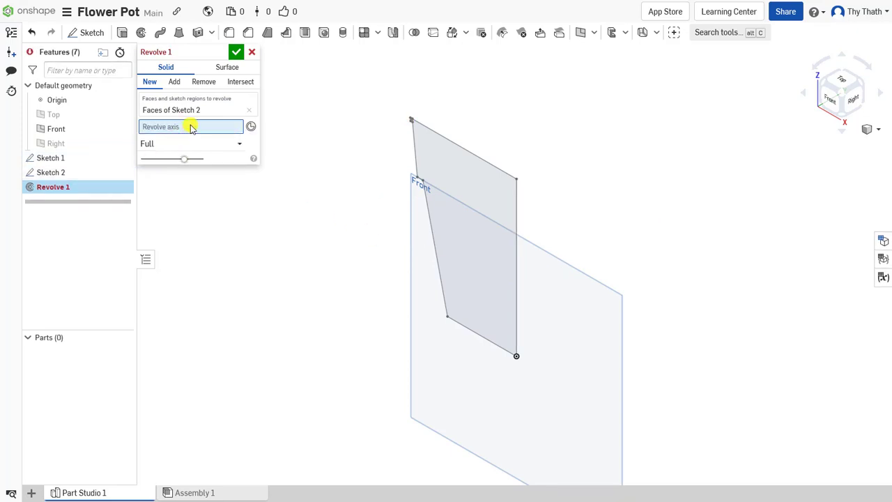
{"action": "left_click", "coordinate": [248, 110]}
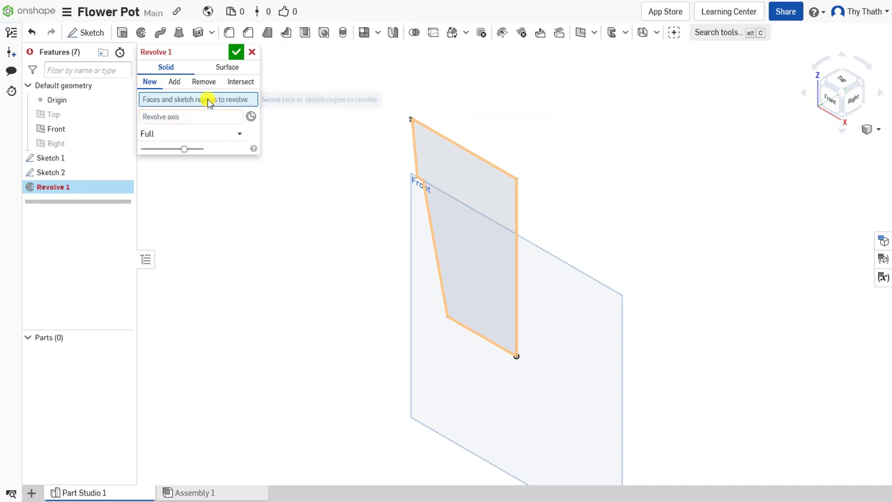
{"action": "left_click", "coordinate": [481, 258]}
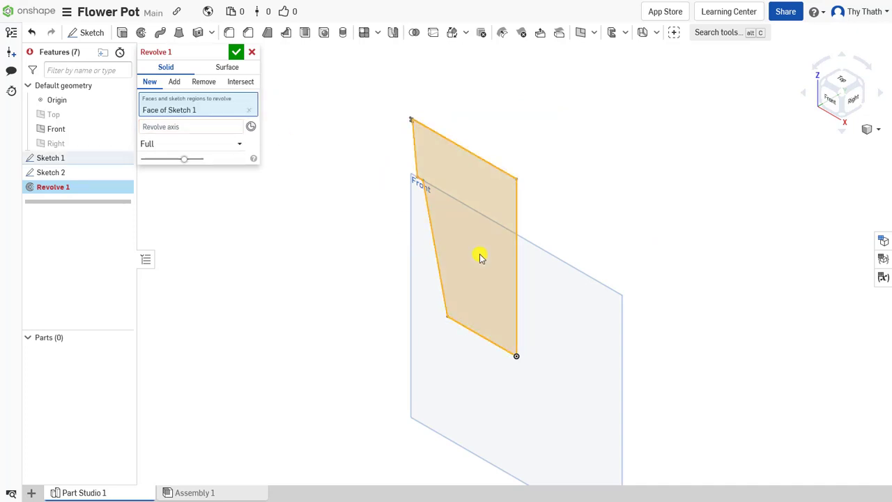
{"action": "left_click", "coordinate": [195, 128]}
{"action": "left_click", "coordinate": [516, 290]}
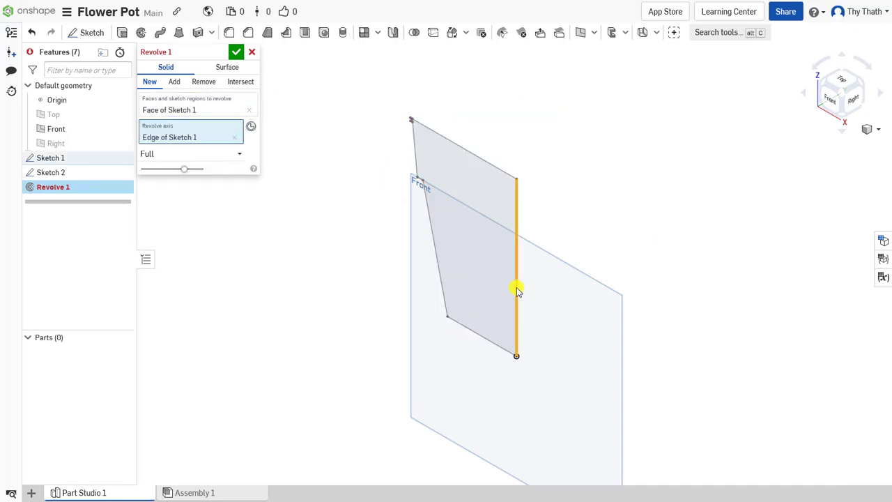
{"action": "left_click", "coordinate": [237, 55]}
{"action": "mouse_move", "coordinate": [376, 253]}
{"action": "right_mouse_down"}
{"action": "mouse_move", "coordinate": [393, 160]}
{"action": "mouse_move", "coordinate": [397, 206]}
{"action": "mouse_move", "coordinate": [388, 211]}
{"action": "right_mouse_up"}
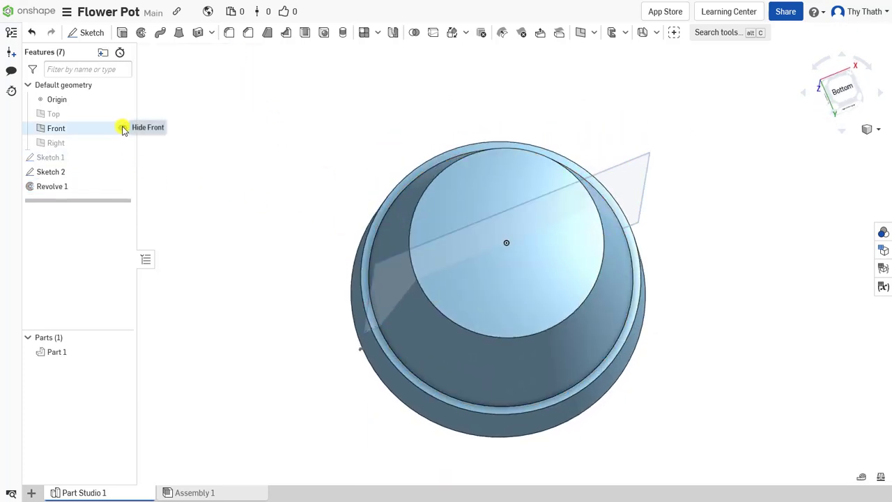
- Hide the Front plane and start a sketch on the pot's bottom face, viewed normal
{"action": "left_click", "coordinate": [123, 129]}
{"action": "left_click", "coordinate": [89, 32]}
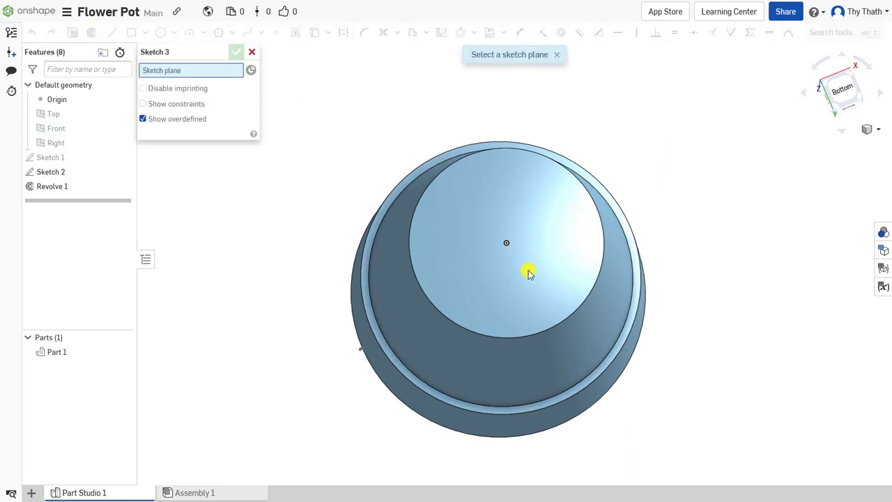
{"action": "left_click", "coordinate": [496, 278]}
{"action": "right_click", "coordinate": [732, 391]}
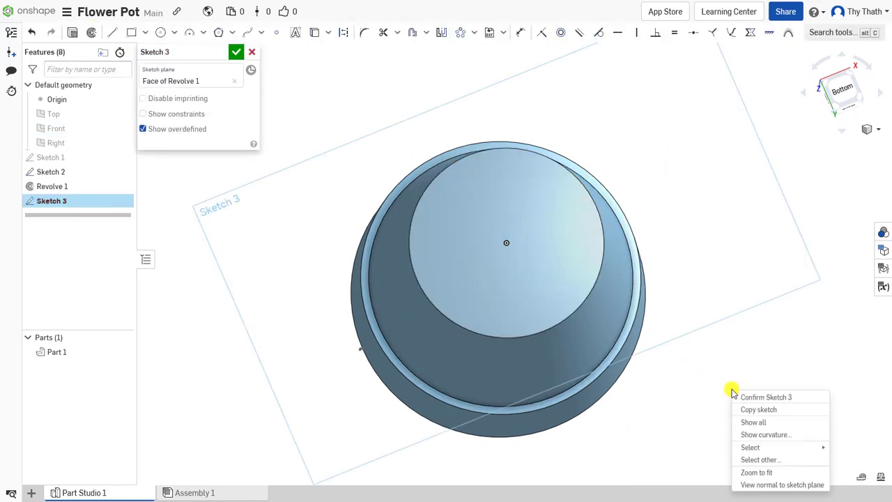
{"action": "left_click", "coordinate": [767, 484]}
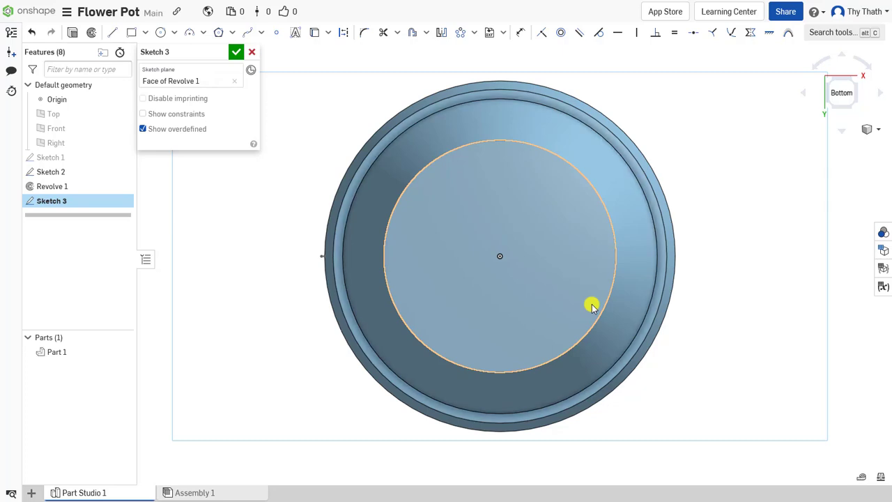
- Draw two concentric circles at the origin with diameters 120 and 56
{"action": "left_click", "coordinate": [160, 32]}
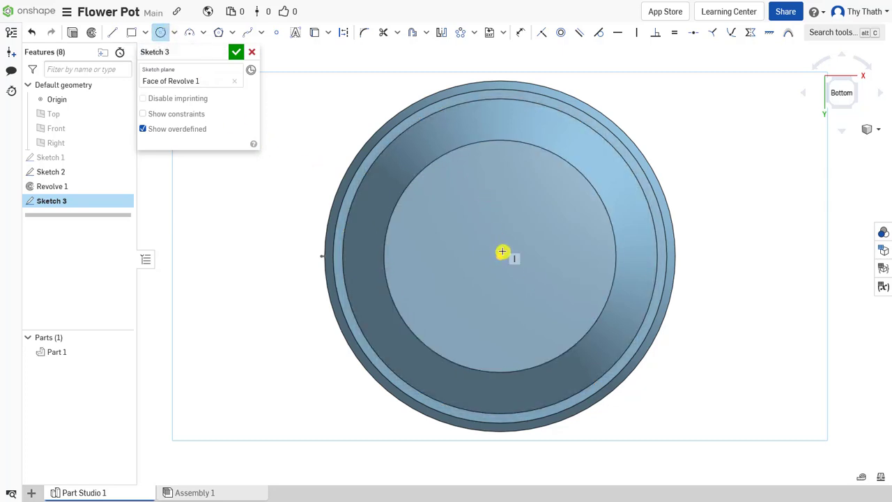
{"action": "left_click", "coordinate": [499, 255]}
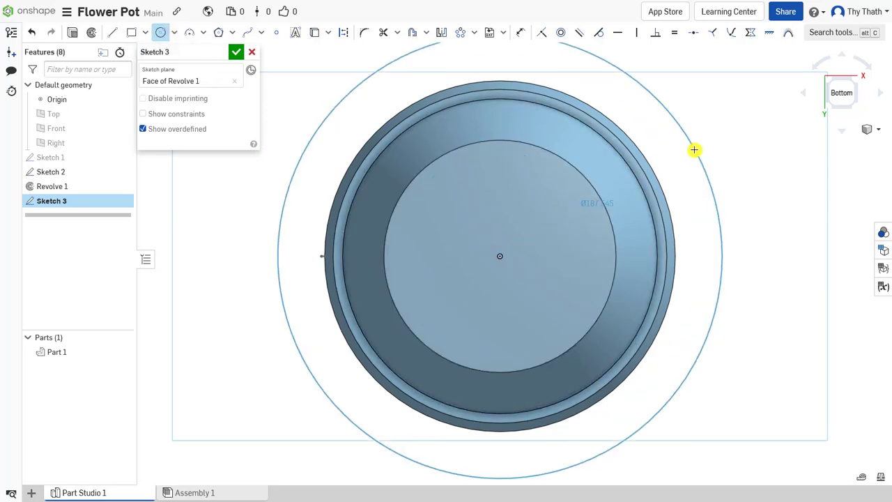
{"action": "left_click", "coordinate": [694, 150]}
{"action": "type", "text": "120"}
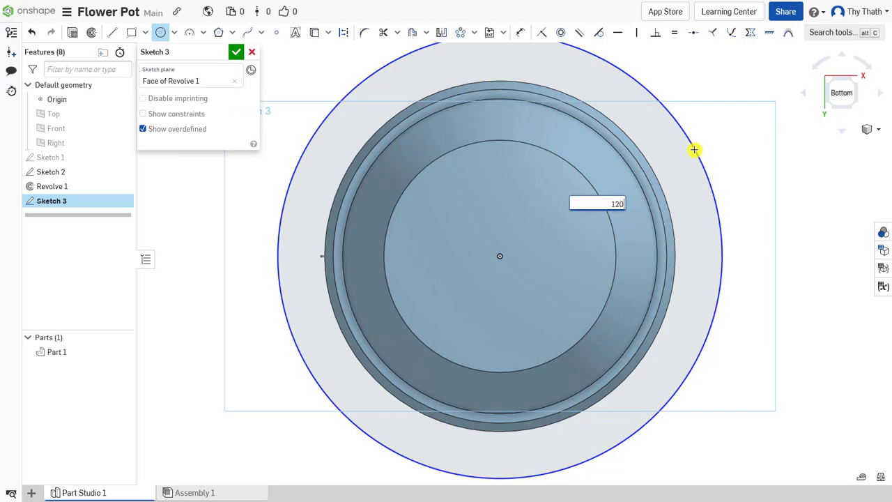
{"action": "key", "text": "Return"}
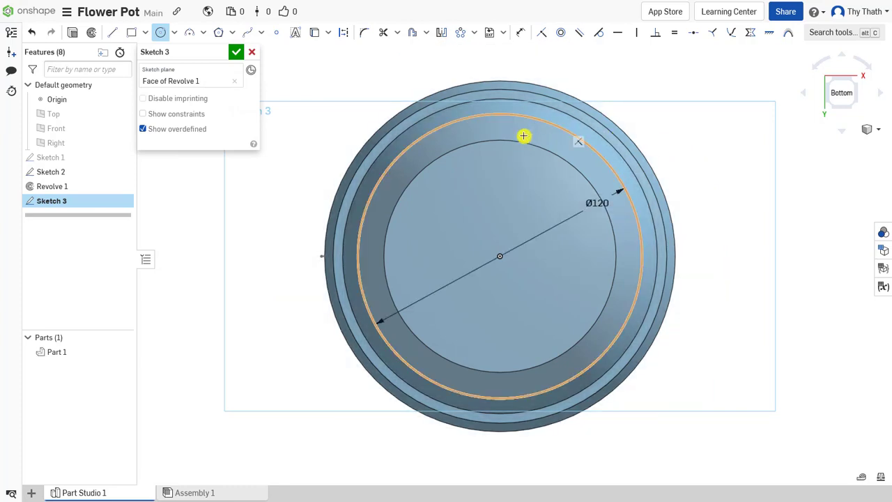
{"action": "left_click", "coordinate": [498, 258]}
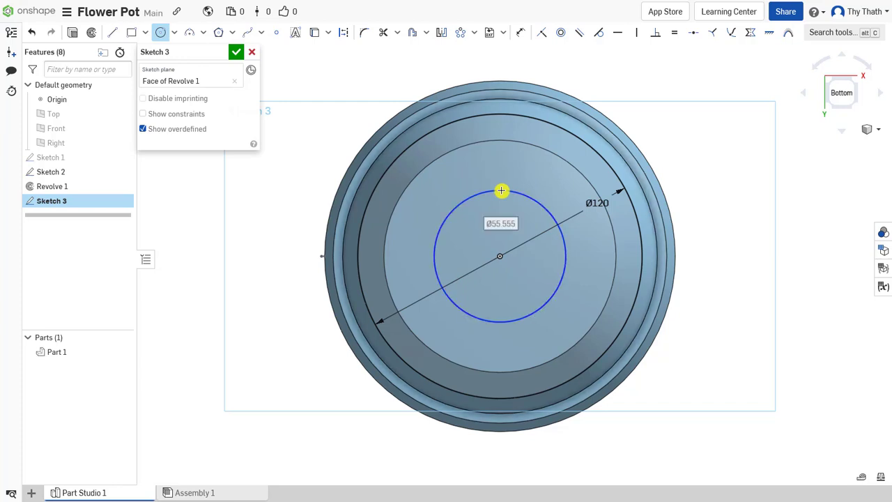
{"action": "type", "text": "56"}
{"action": "key", "text": "Return"}
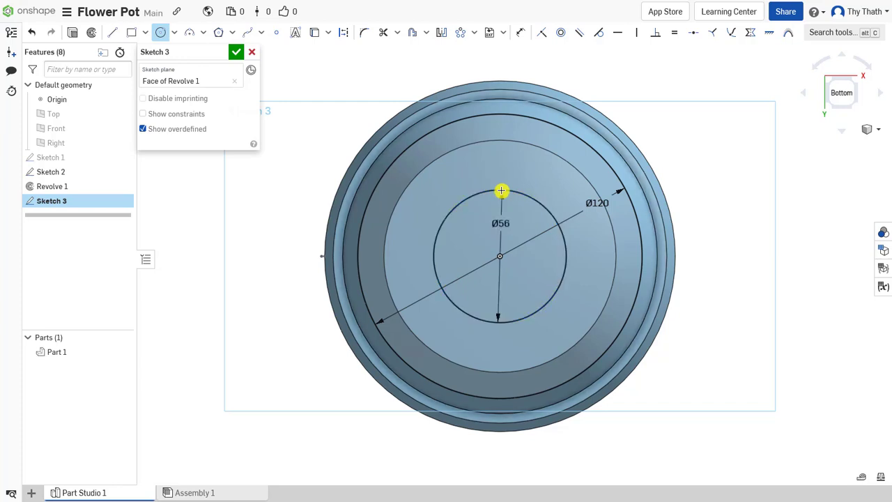
- Draw a vertical construction line from the centre to the Ø120 circle
{"action": "left_click", "coordinate": [112, 32]}
{"action": "scroll", "coordinate": [521, 225], "scroll_direction": "up", "scroll_amount": 1}
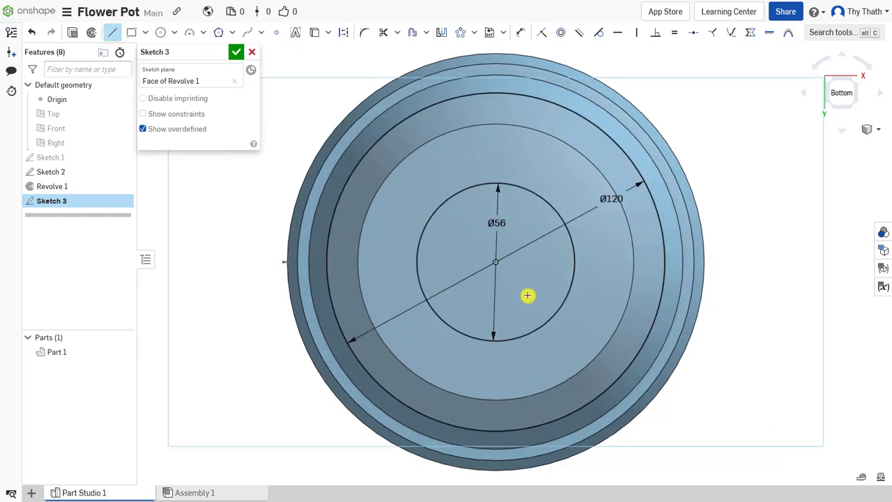
{"action": "left_click", "coordinate": [496, 260]}
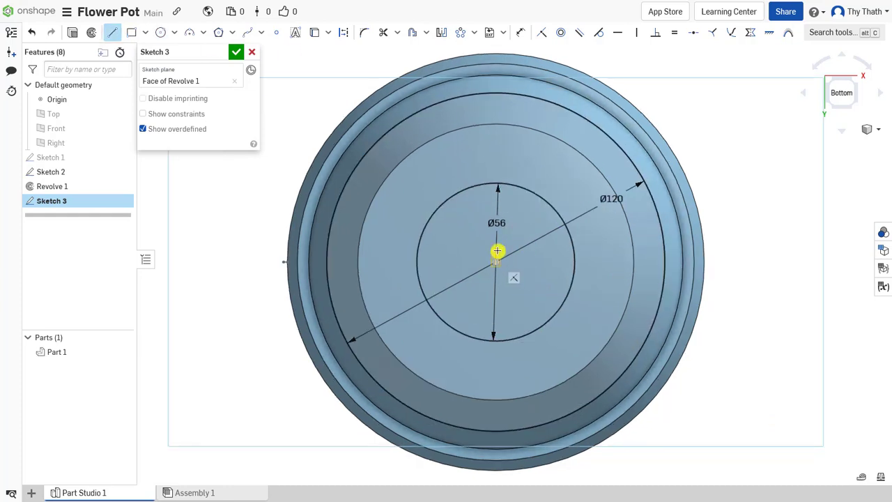
{"action": "left_click", "coordinate": [494, 93]}
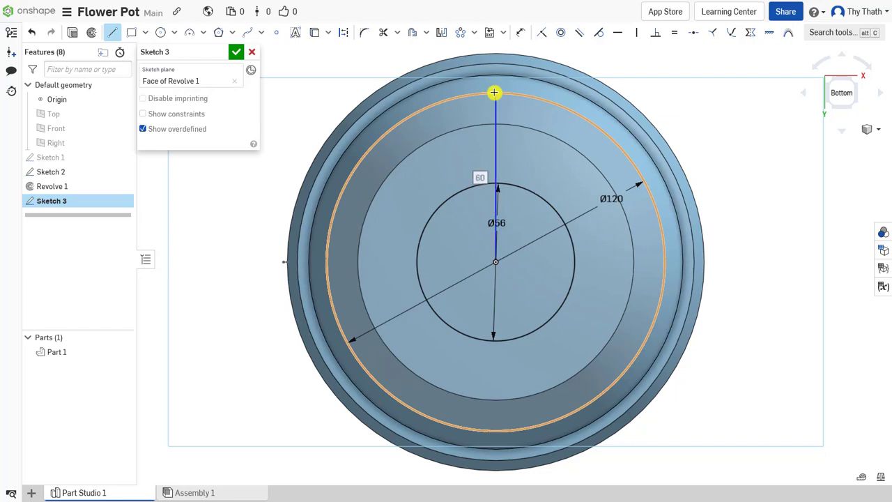
{"action": "left_click", "coordinate": [109, 32]}
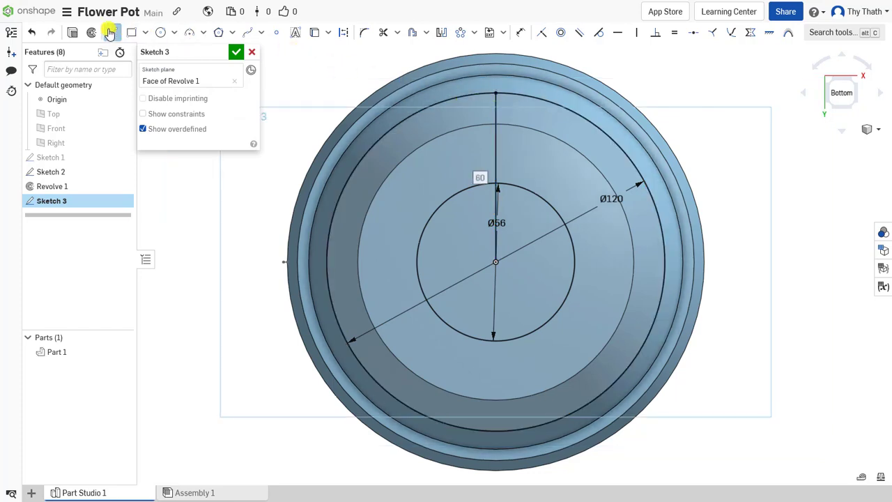
{"action": "scroll", "coordinate": [545, 211], "scroll_direction": "down", "scroll_amount": 2}
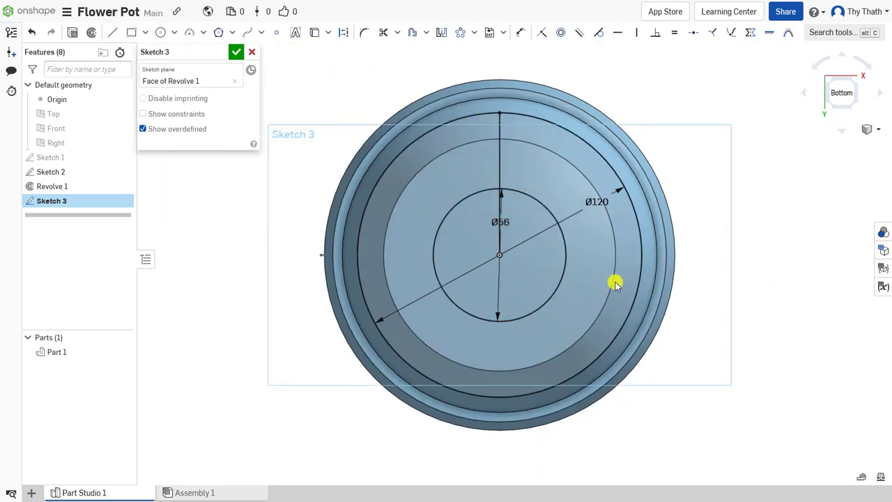
{"action": "left_click", "coordinate": [498, 161]}
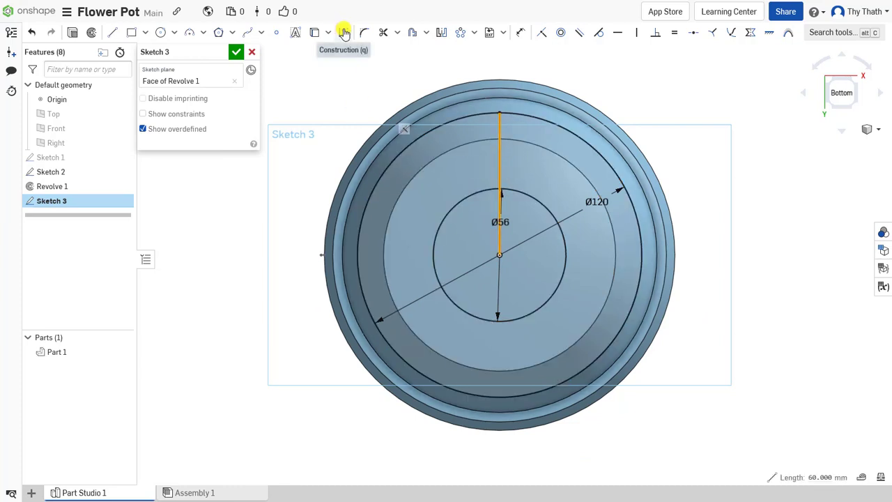
{"action": "left_click", "coordinate": [343, 32]}
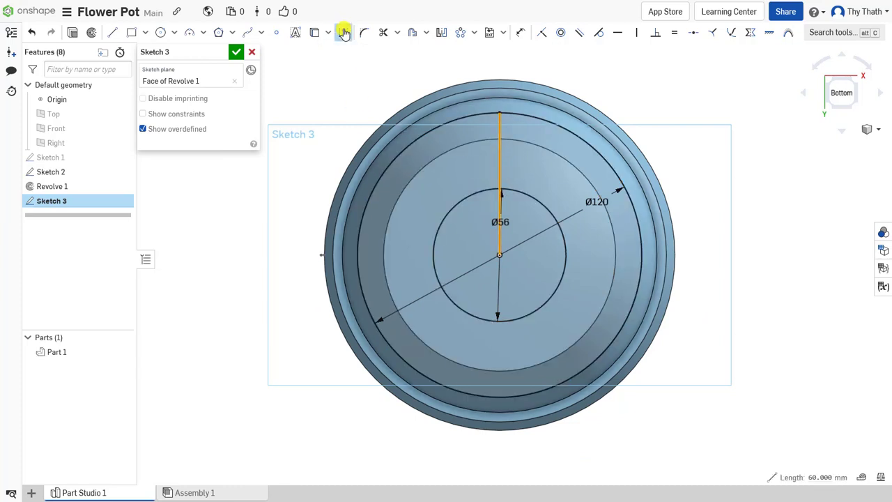
- Draw a second radial line from the centre out to the Ø120 circle
{"action": "left_click", "coordinate": [111, 32]}
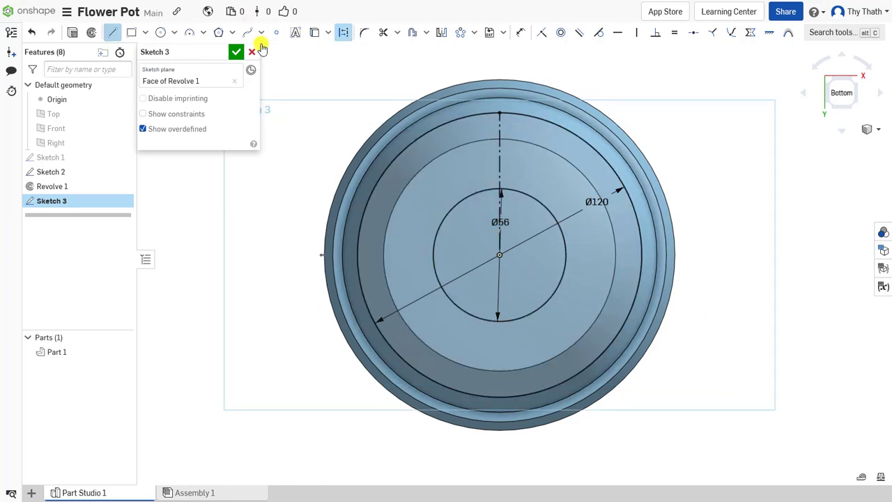
{"action": "left_click", "coordinate": [500, 253]}
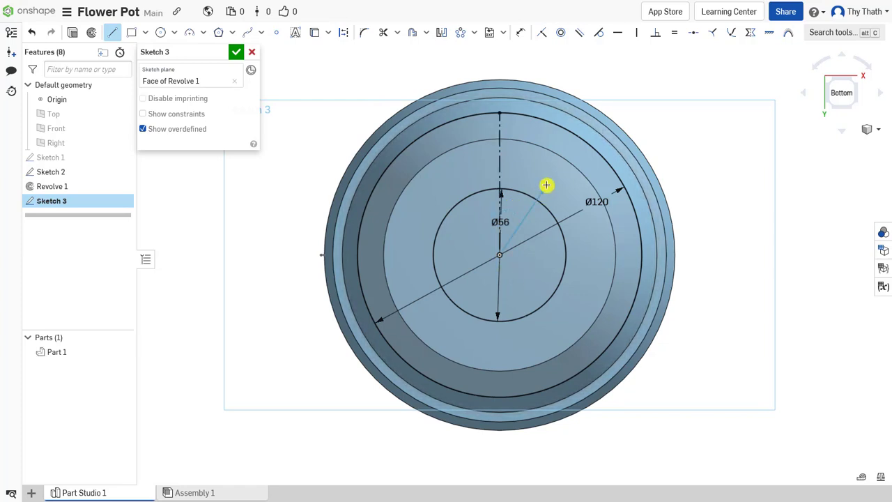
{"action": "left_click", "coordinate": [582, 141]}
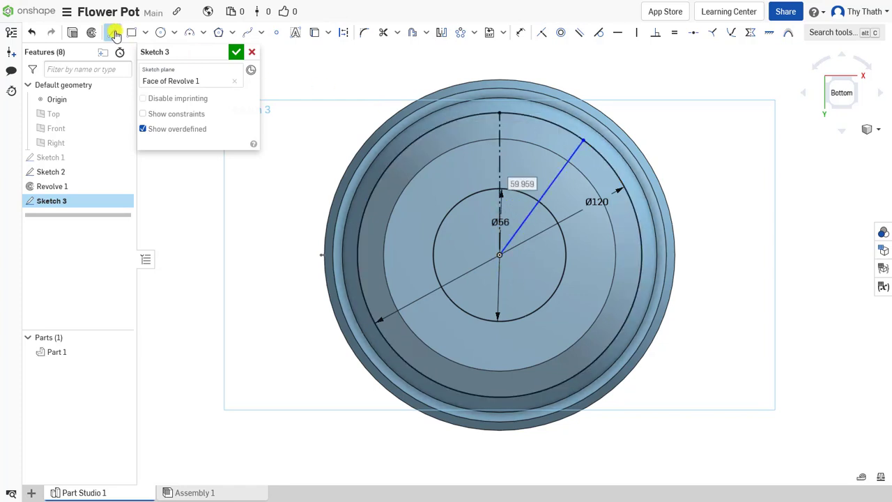
{"action": "left_click", "coordinate": [112, 33]}
{"action": "left_click", "coordinate": [554, 179]}
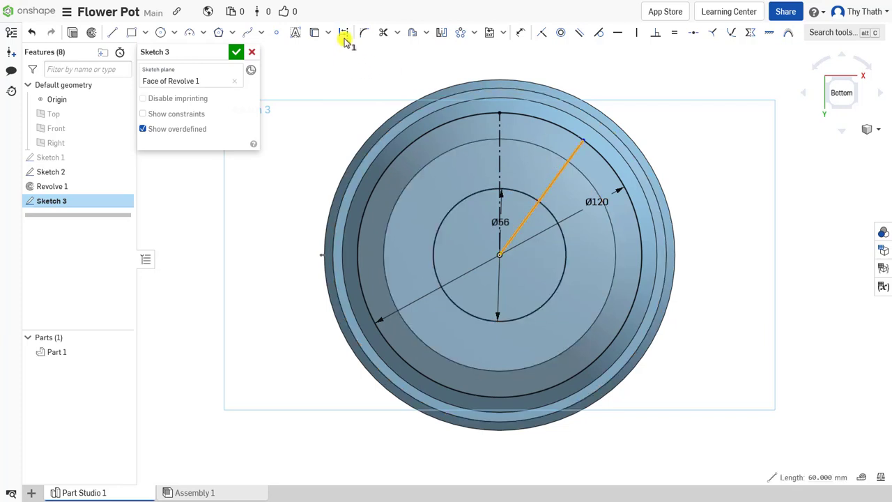
{"action": "left_click", "coordinate": [347, 33]}
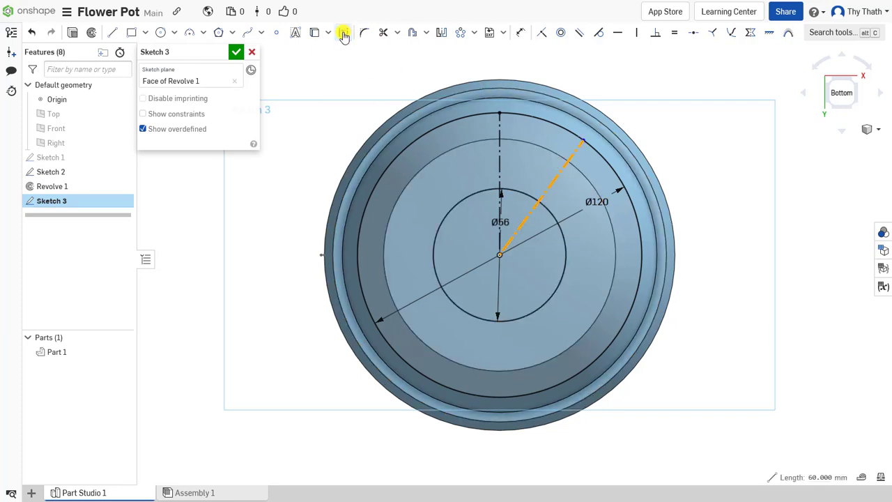
{"action": "left_click", "coordinate": [344, 35]}
- Dimension the angle between the two lines to 30°
{"action": "left_click", "coordinate": [521, 32]}
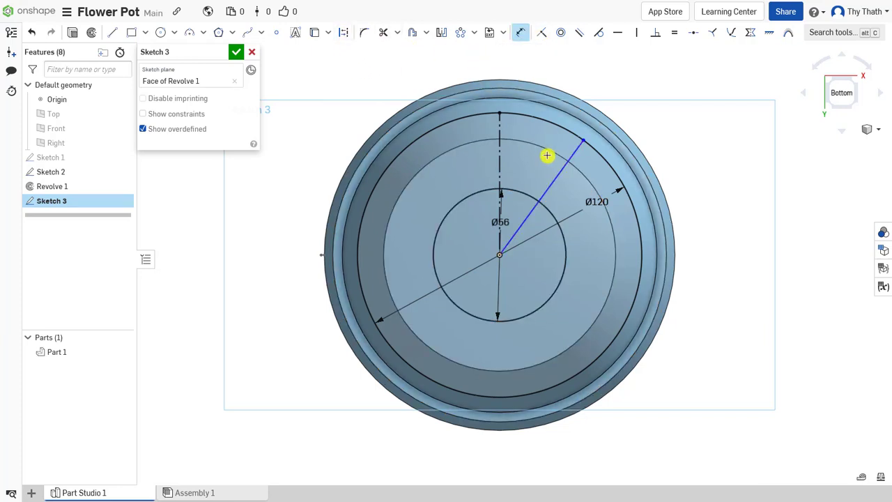
{"action": "left_click", "coordinate": [551, 184]}
{"action": "left_click", "coordinate": [500, 162]}
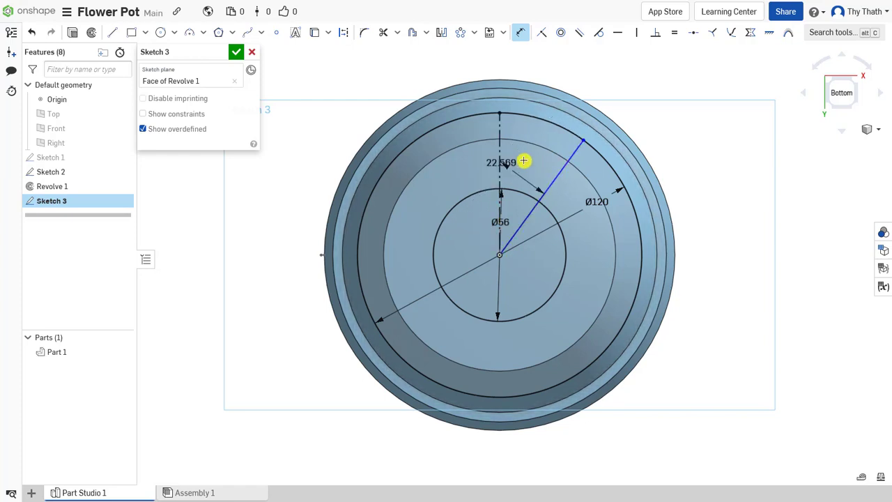
{"action": "left_click", "coordinate": [529, 166]}
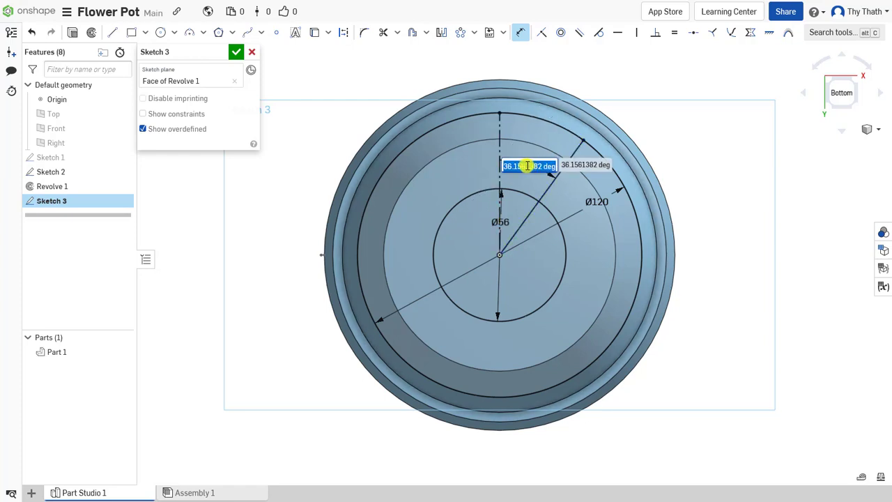
{"action": "type", "text": "30"}
{"action": "key", "text": "Return"}
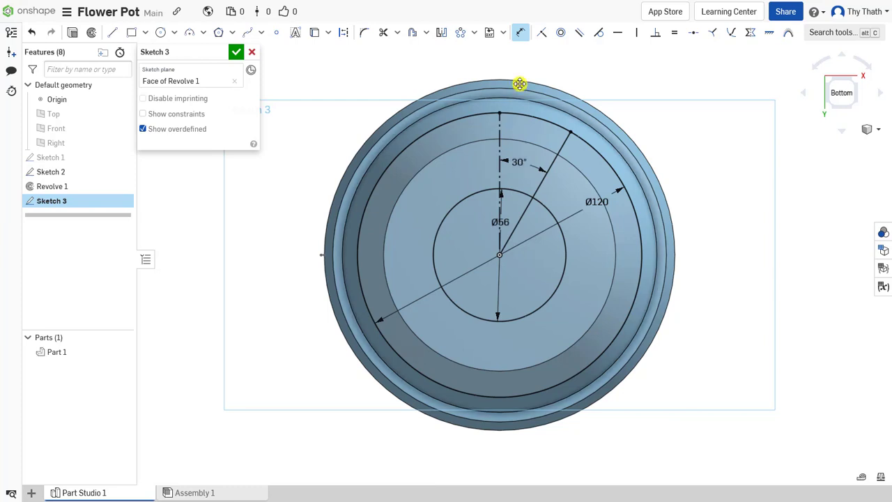
- Mirror the 30° radial line across the vertical construction line
{"action": "left_click", "coordinate": [441, 32]}
{"action": "left_click", "coordinate": [499, 124]}
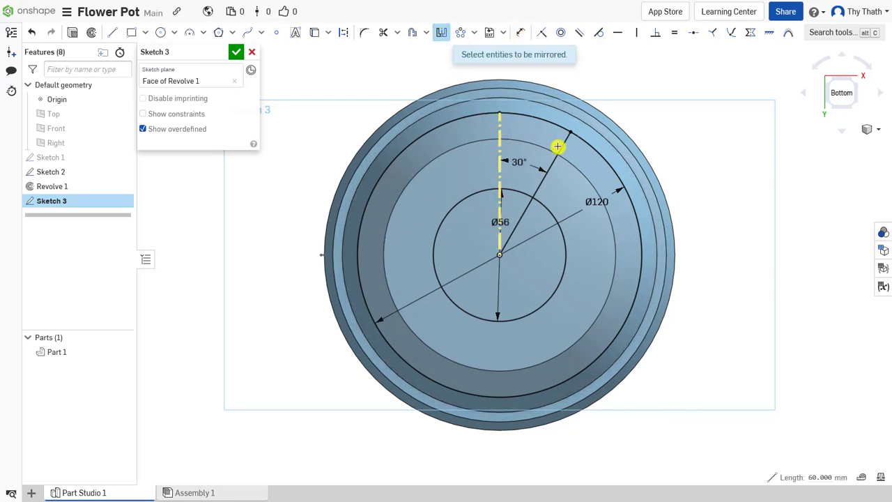
{"action": "left_click", "coordinate": [558, 147]}
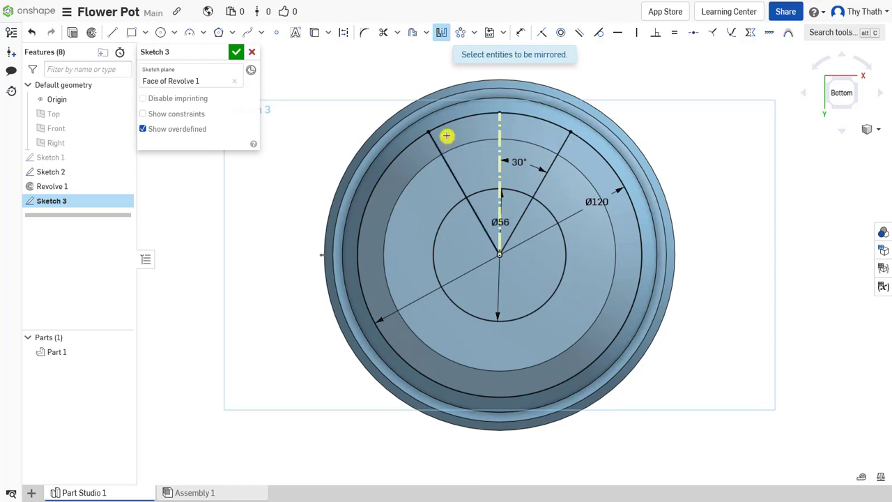
{"action": "left_click", "coordinate": [450, 35]}
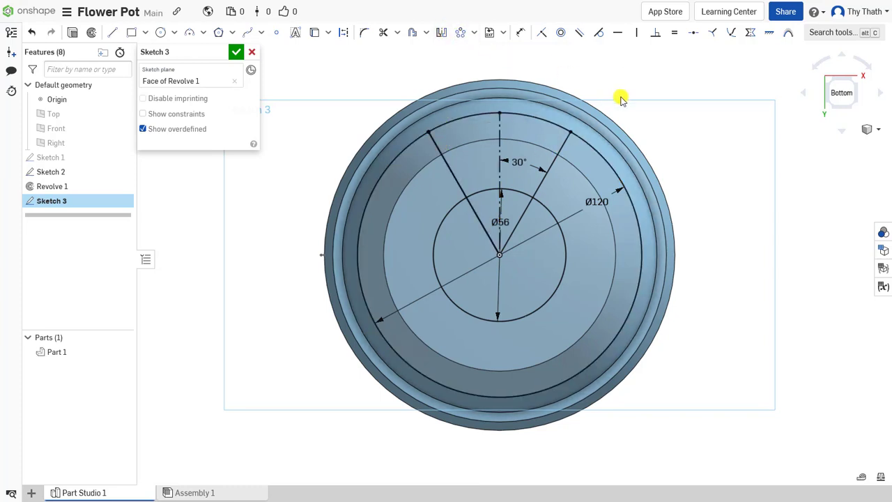
- Circular-pattern both radial lines 3× around the sketch centre
{"action": "left_click", "coordinate": [462, 35]}
{"action": "left_click", "coordinate": [454, 174]}
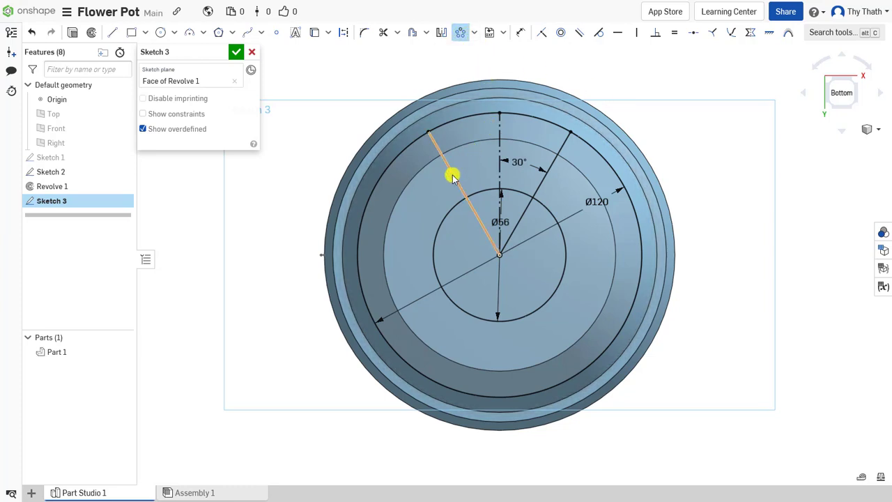
{"action": "left_click", "coordinate": [564, 144]}
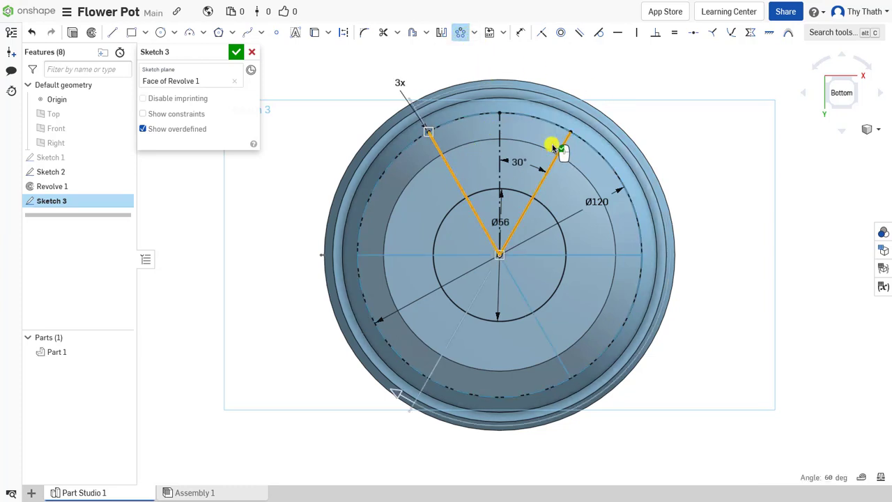
{"action": "left_click", "coordinate": [631, 80]}
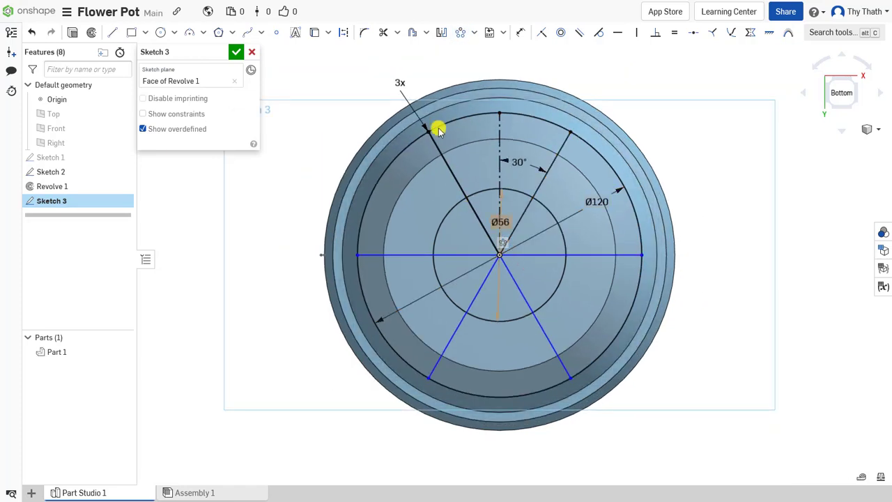
- Trim the three spokes inside the inner circle and remove the right arc of the Ø56 circle
{"action": "left_click", "coordinate": [383, 32]}
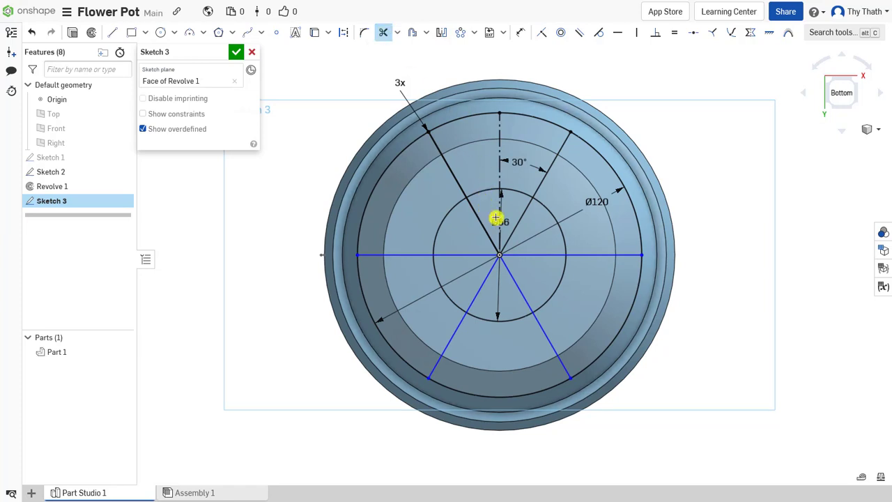
{"action": "scroll", "coordinate": [488, 217], "scroll_direction": "up", "scroll_amount": 2}
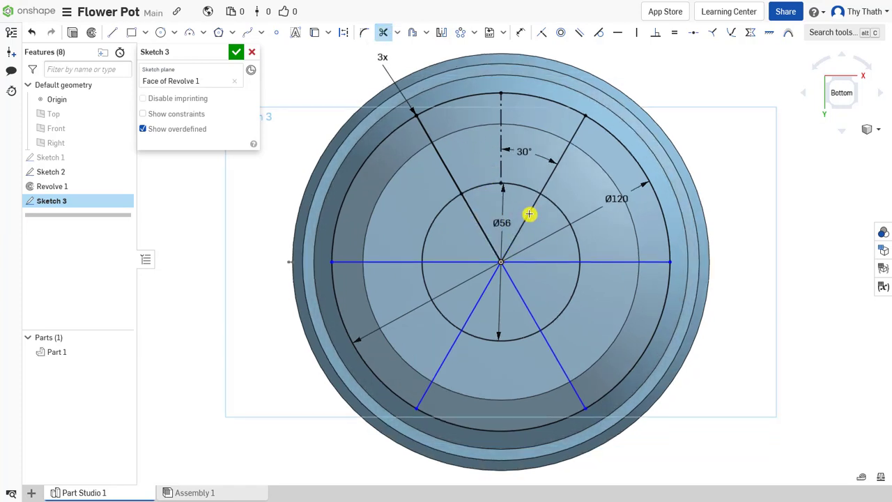
{"action": "left_click", "coordinate": [528, 214]}
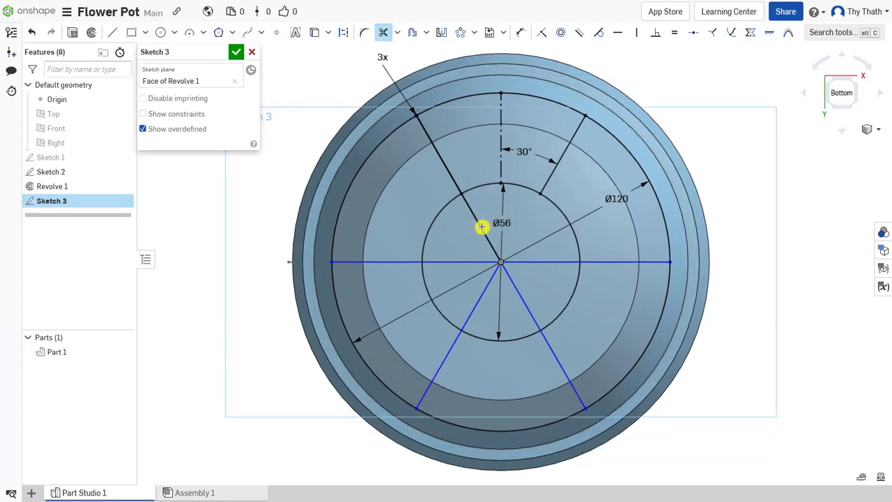
{"action": "left_click", "coordinate": [480, 227]}
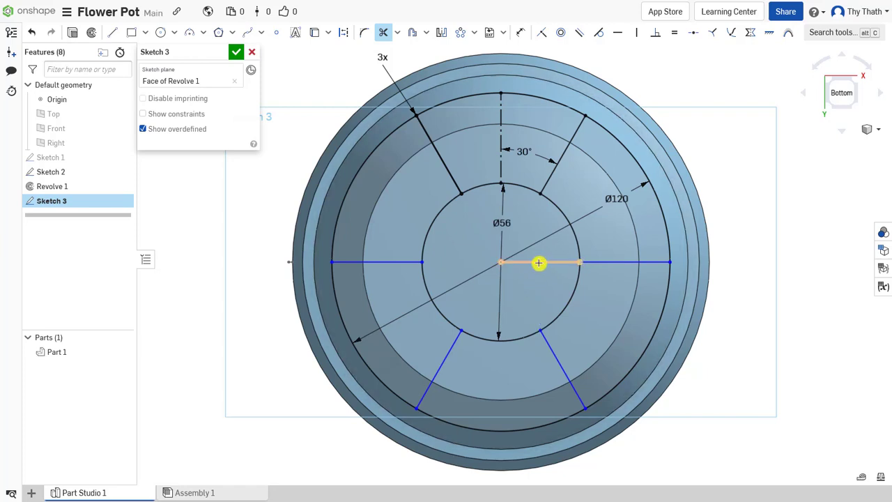
{"action": "left_click", "coordinate": [538, 262]}
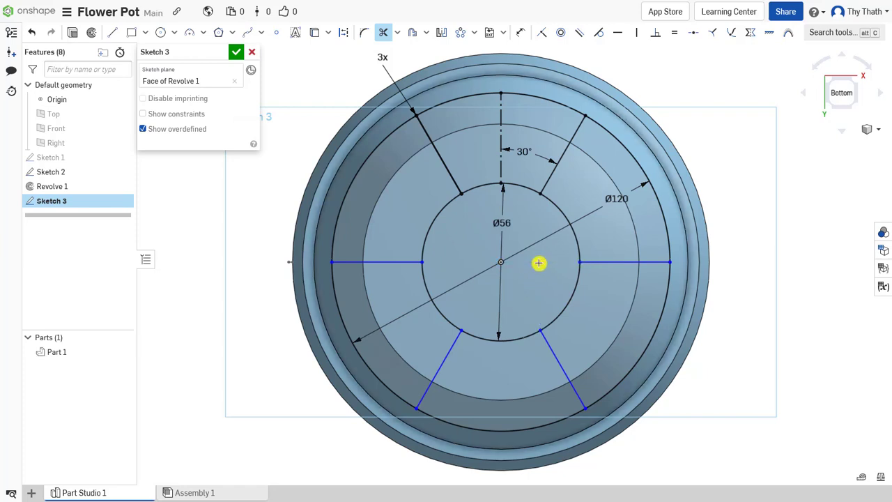
{"action": "left_click", "coordinate": [575, 234]}
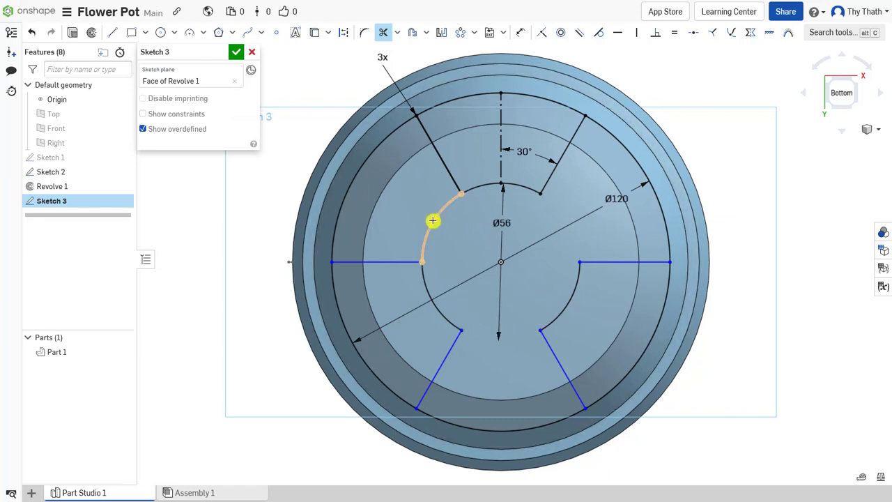
{"action": "scroll", "coordinate": [439, 219], "scroll_direction": "down", "scroll_amount": 3}
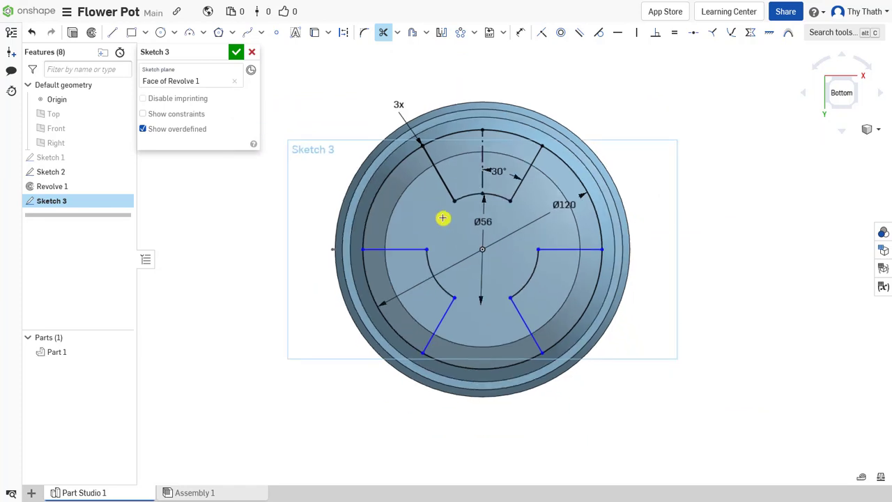
- Finish Sketch 3 and extrude-remove four of its regions 4 mm deep into the pot's bottom
{"action": "left_click", "coordinate": [237, 53]}
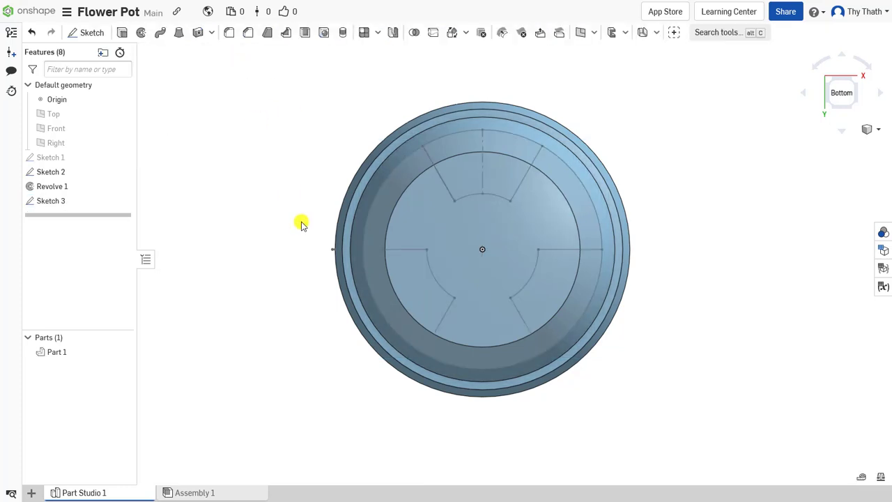
{"action": "right_click_drag", "start_coordinate": [298, 223], "coordinate": [317, 165]}
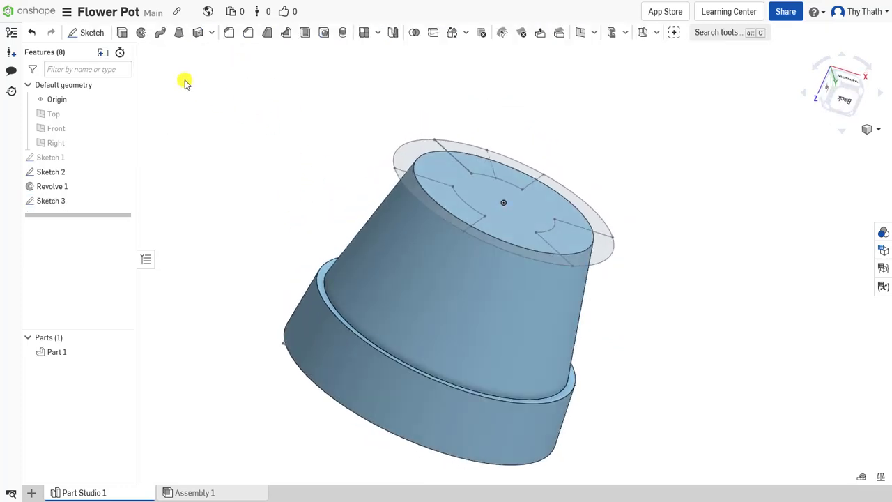
{"action": "left_click", "coordinate": [121, 33]}
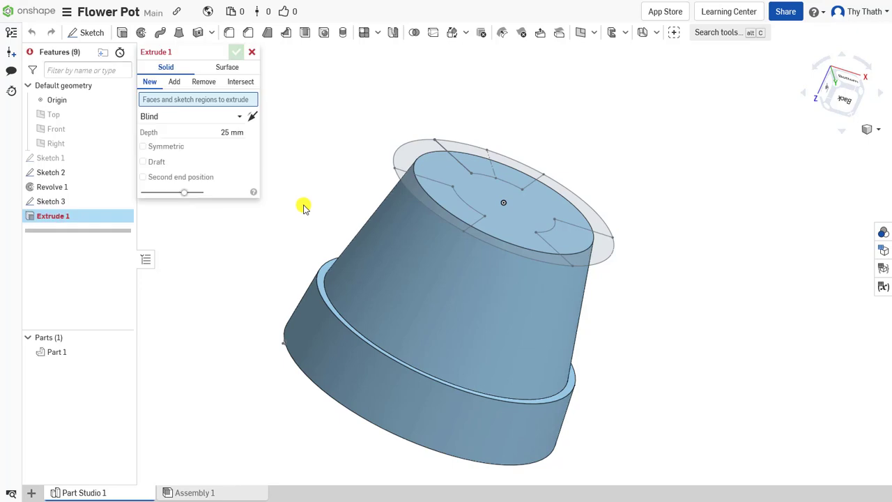
{"action": "left_click", "coordinate": [202, 82]}
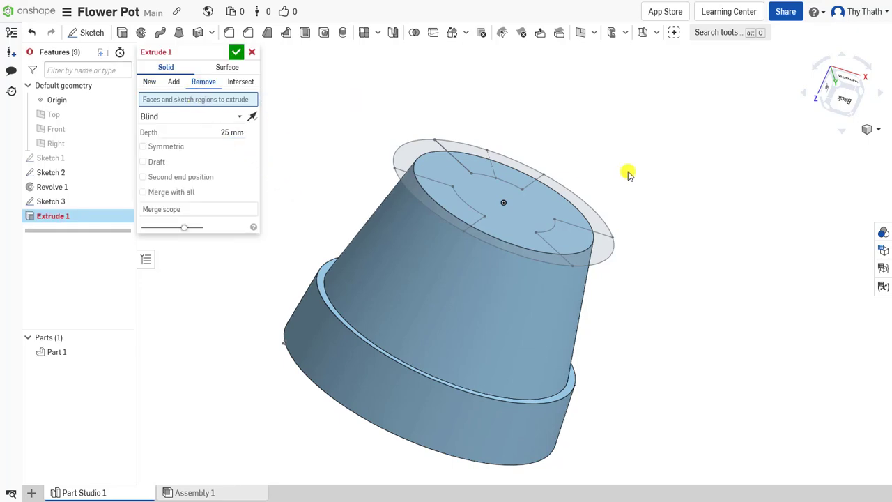
{"action": "right_click_drag", "start_coordinate": [669, 155], "coordinate": [660, 163]}
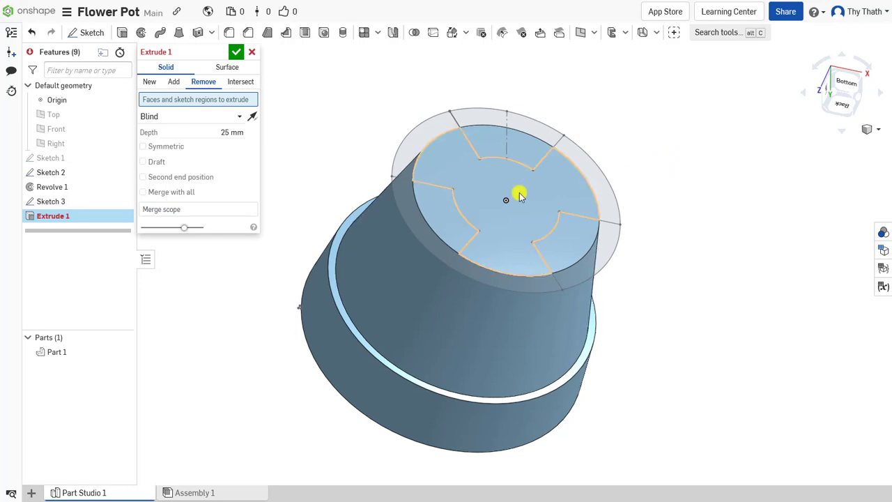
{"action": "left_click", "coordinate": [528, 192]}
{"action": "left_click", "coordinate": [600, 204]}
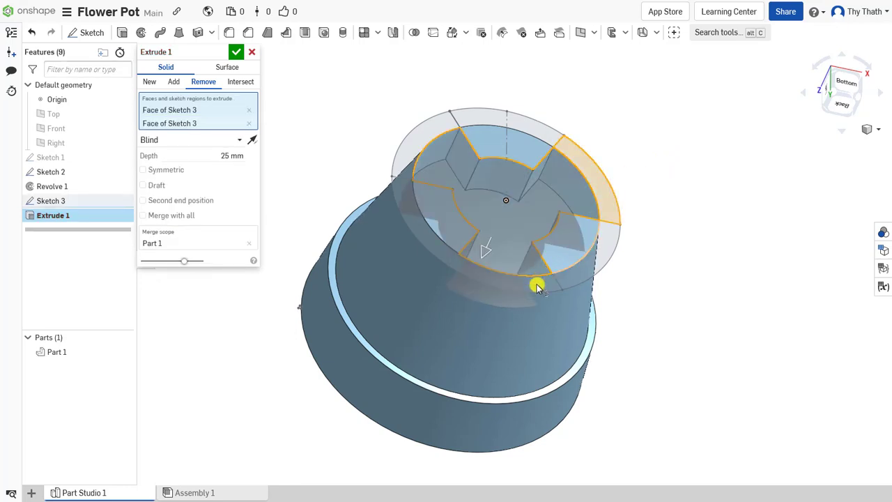
{"action": "left_click", "coordinate": [530, 274]}
{"action": "left_click", "coordinate": [411, 145]}
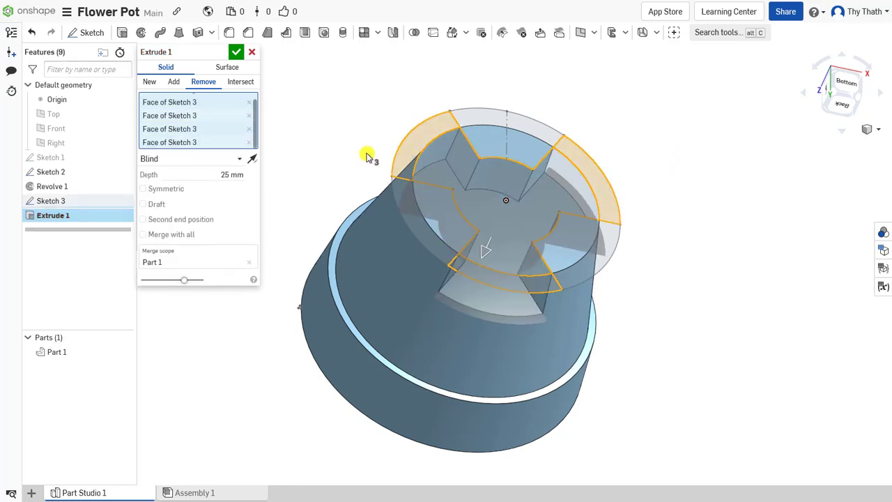
{"action": "left_click", "coordinate": [234, 174]}
{"action": "type", "text": "4"}
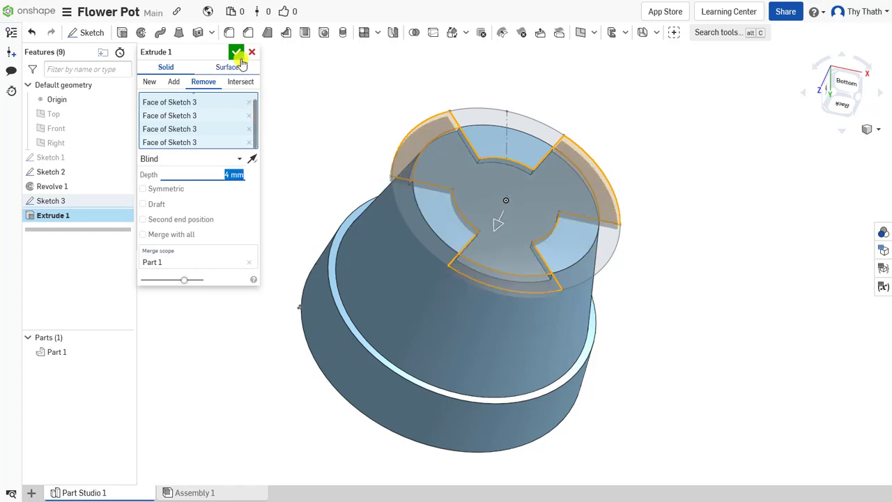
{"action": "left_click", "coordinate": [235, 54]}
{"action": "right_click_drag", "start_coordinate": [679, 344], "coordinate": [717, 286]}
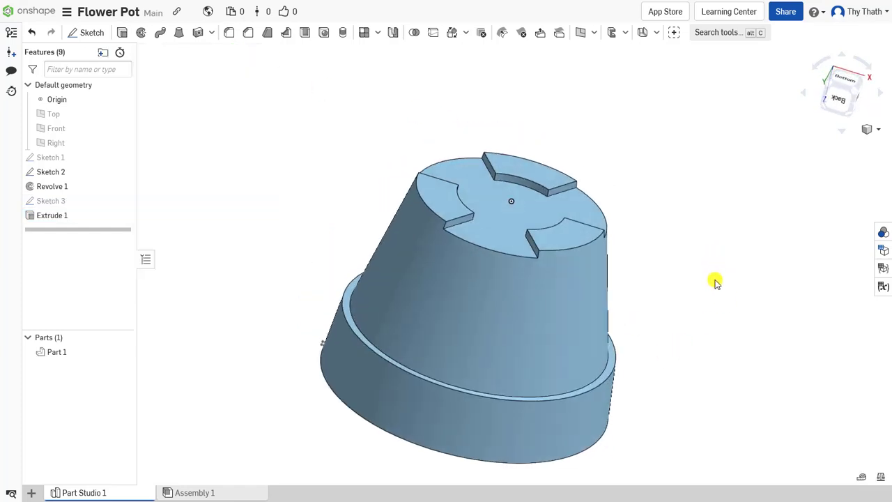
- Select the top and side faces of the raised tabs on the pot's bottom
{"action": "scroll", "coordinate": [418, 184], "scroll_direction": "up", "scroll_amount": 3}
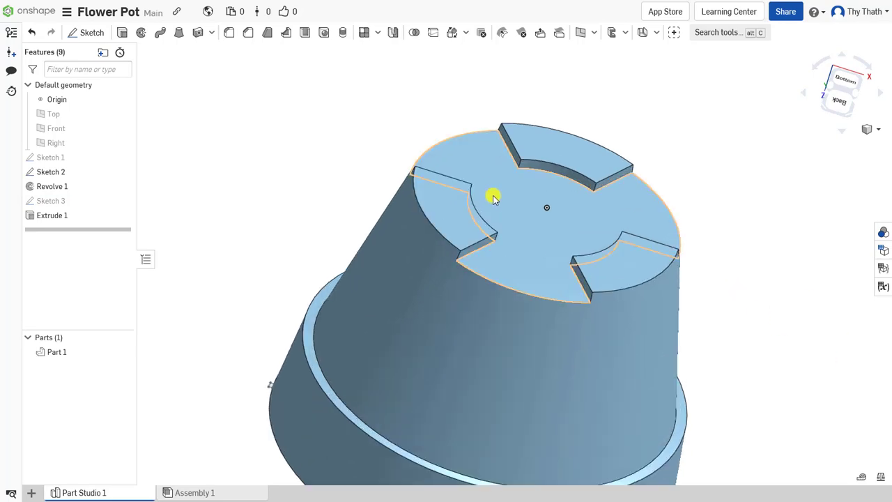
{"action": "left_click", "coordinate": [571, 160]}
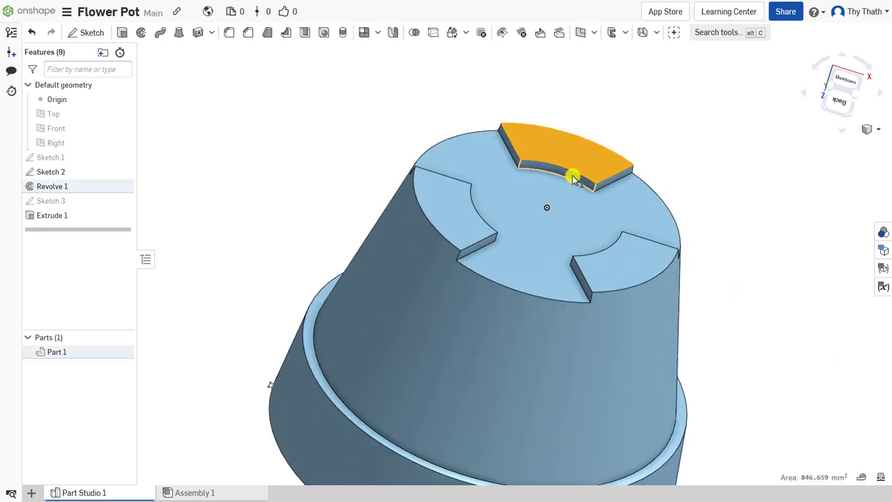
{"action": "left_click", "coordinate": [606, 184]}
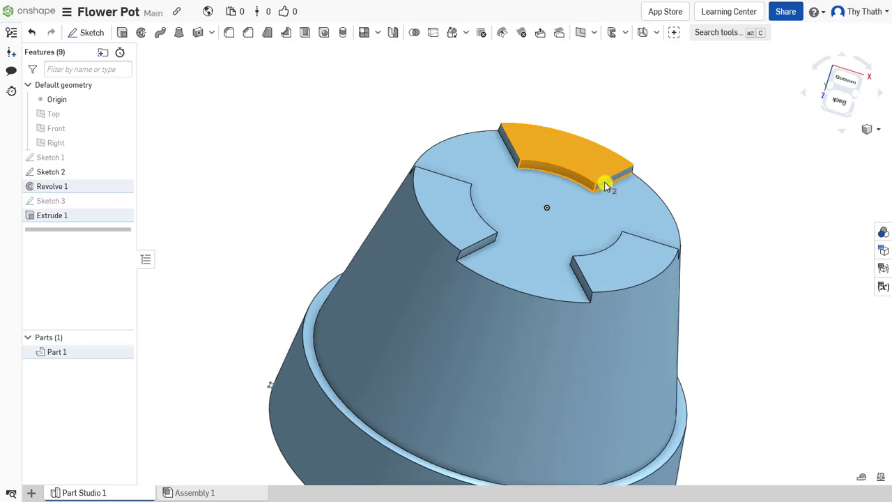
{"action": "scroll", "coordinate": [606, 185], "scroll_direction": "down", "scroll_amount": 2}
{"action": "scroll", "coordinate": [606, 185], "scroll_direction": "down", "scroll_amount": 2}
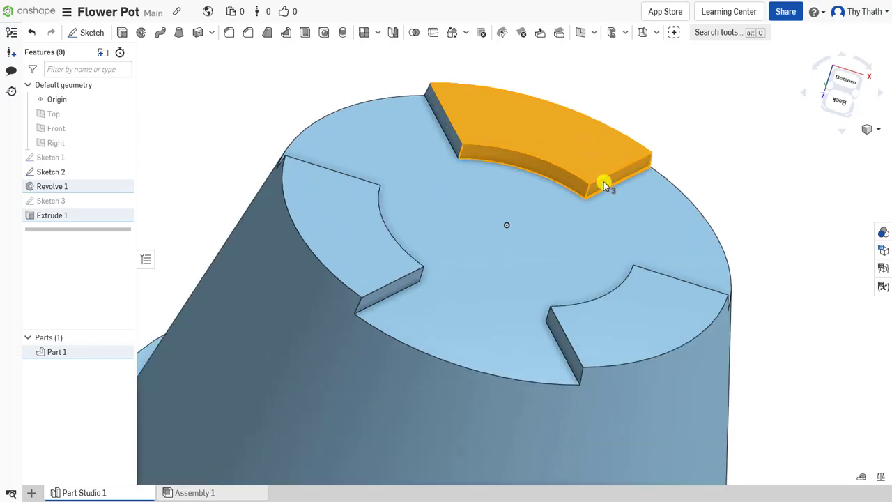
{"action": "left_click", "coordinate": [451, 130]}
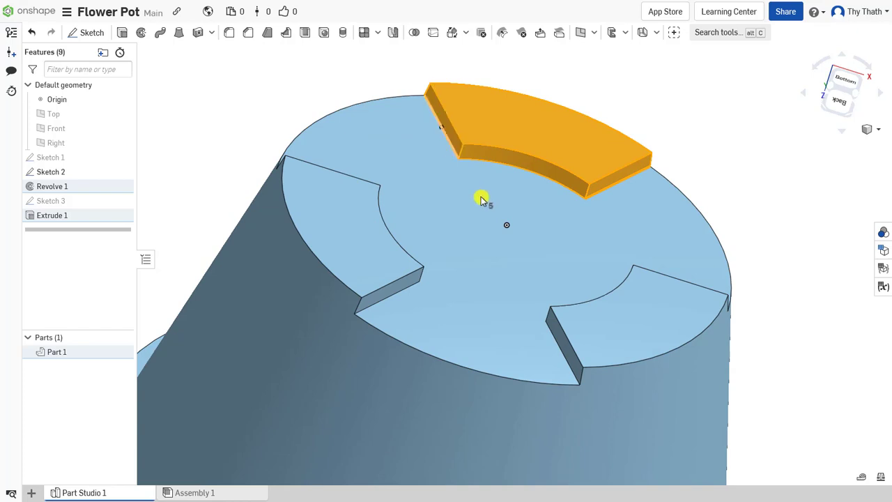
{"action": "left_click", "coordinate": [616, 322]}
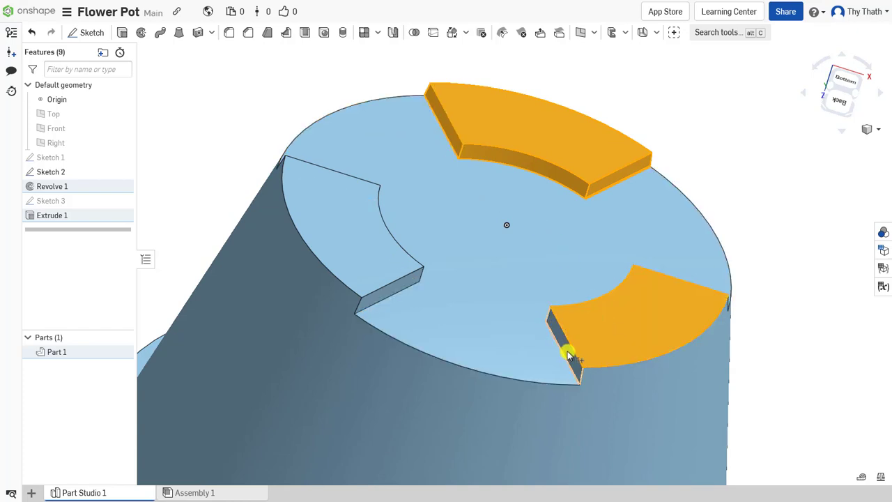
{"action": "left_click", "coordinate": [390, 293]}
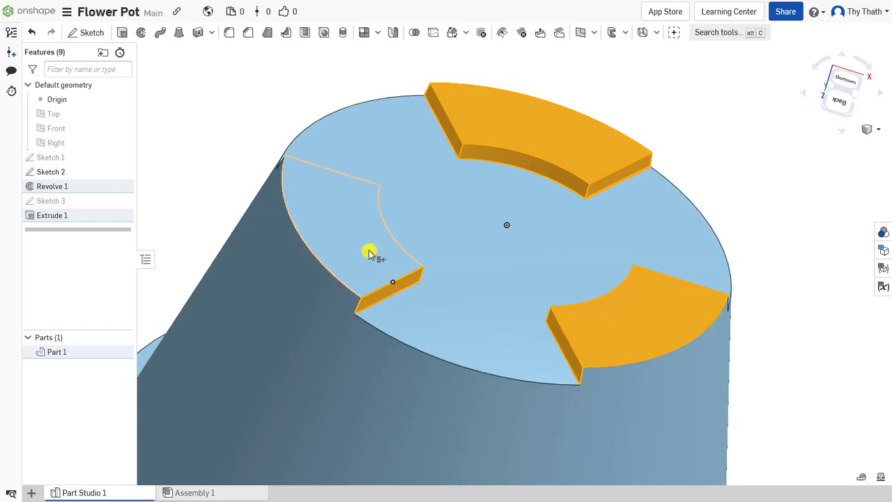
{"action": "left_click", "coordinate": [394, 235]}
- Add the left tab's inner curved and remaining side faces, plus the pot's bottom face
{"action": "right_click_drag", "start_coordinate": [764, 180], "coordinate": [695, 207]}
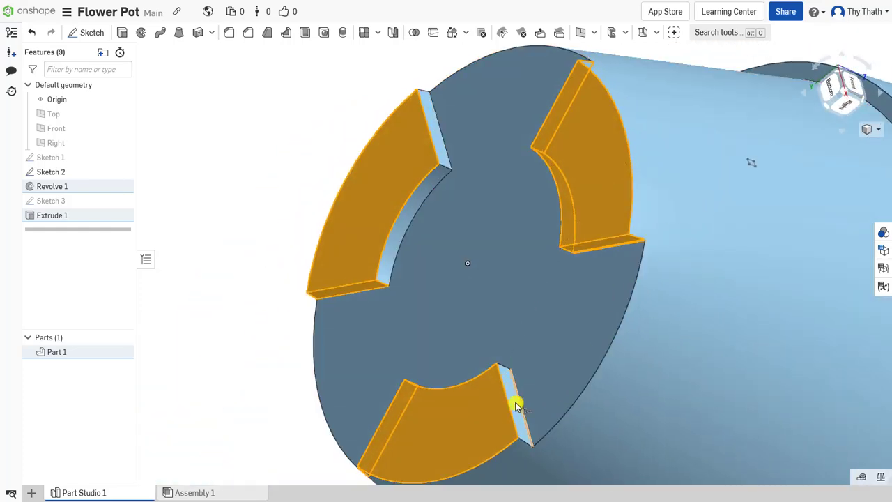
{"action": "left_click", "coordinate": [413, 207]}
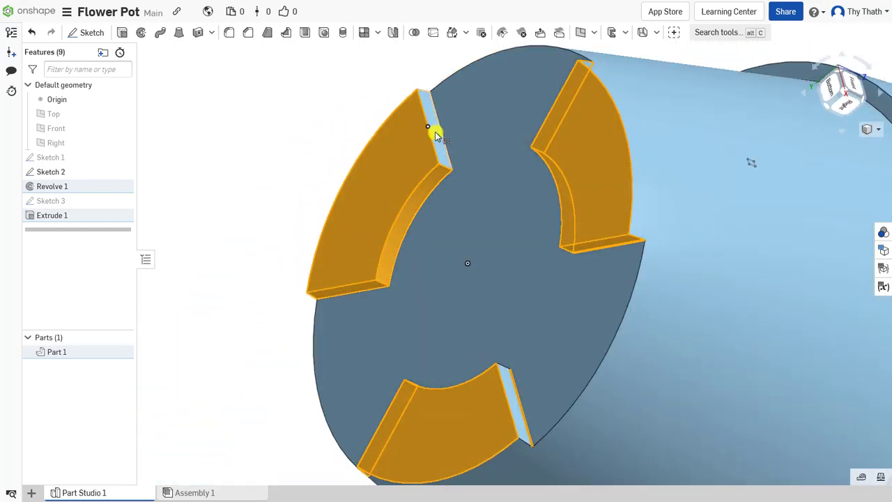
{"action": "left_click", "coordinate": [434, 135]}
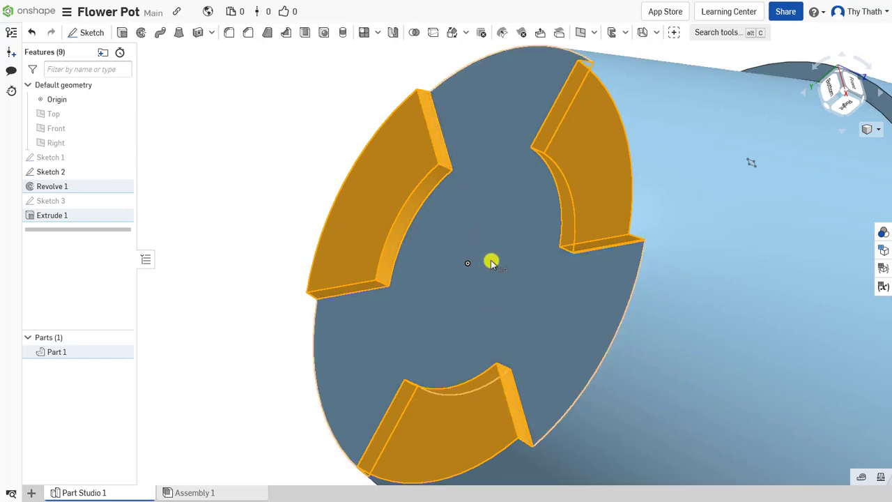
{"action": "mouse_move", "coordinate": [489, 259]}
{"action": "right_mouse_down"}
{"action": "mouse_move", "coordinate": [577, 265]}
{"action": "mouse_move", "coordinate": [542, 230]}
{"action": "right_mouse_up"}
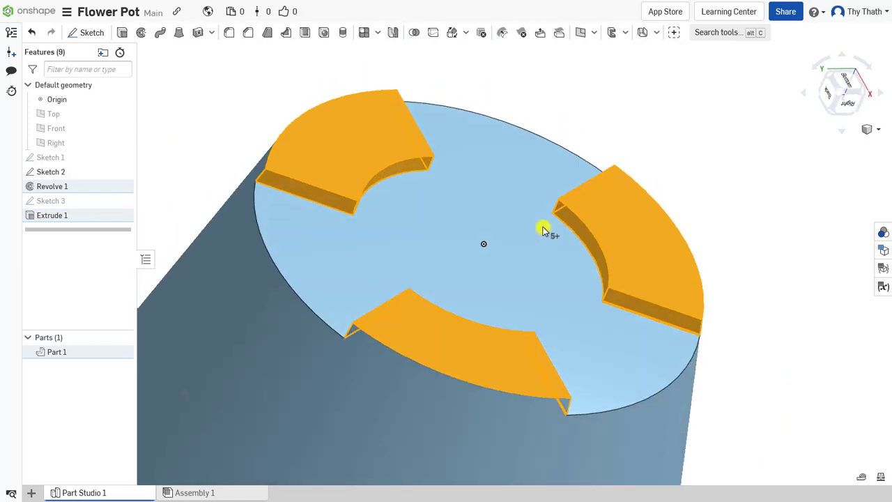
{"action": "left_click", "coordinate": [468, 209]}
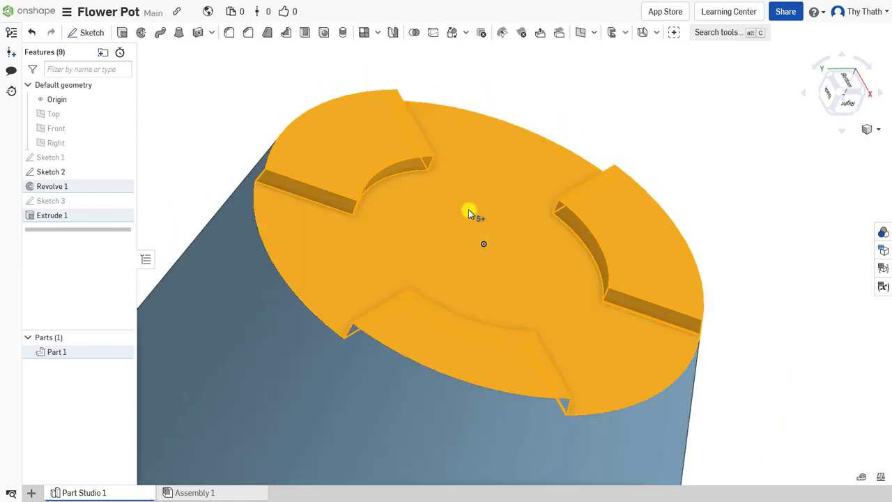
{"action": "right_click_drag", "start_coordinate": [467, 209], "coordinate": [477, 202]}
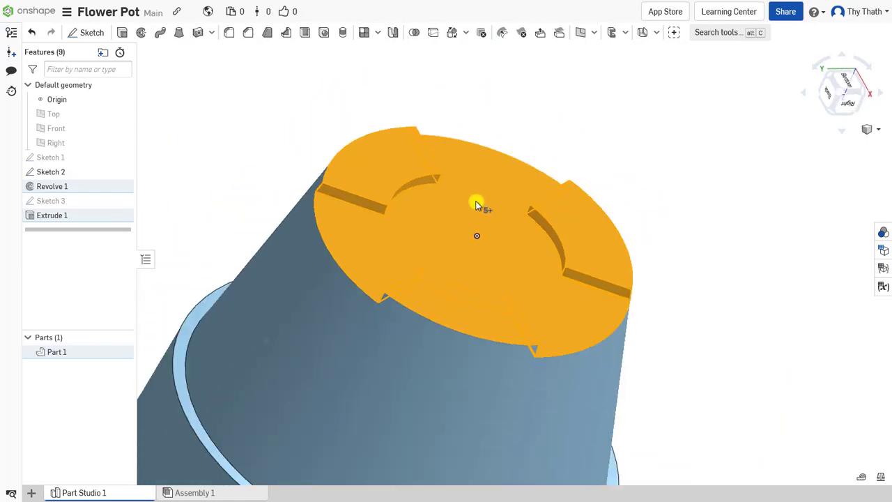
- Apply Fillet 1 to the selected bottom tab faces
{"action": "left_click", "coordinate": [246, 35]}
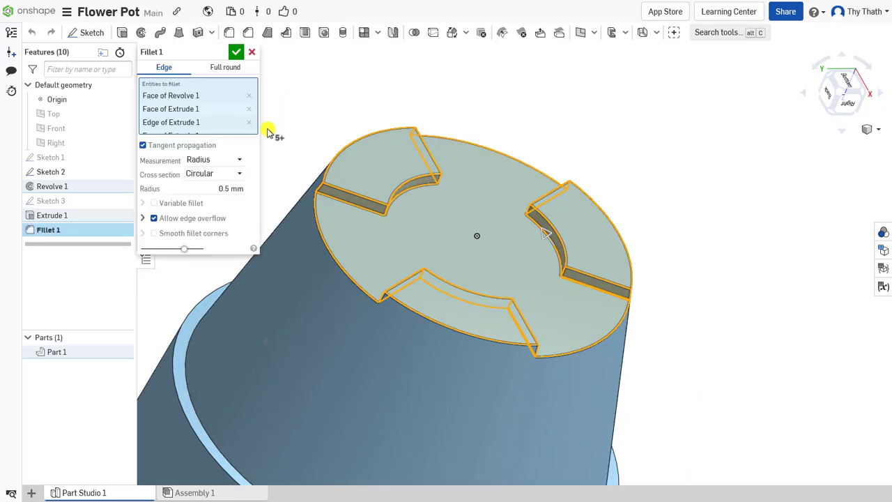
{"action": "left_click", "coordinate": [236, 53]}
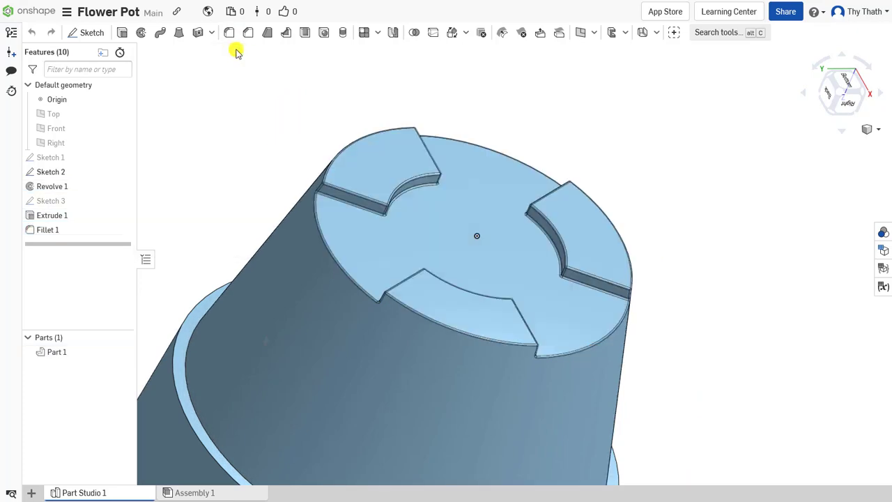
{"action": "scroll", "coordinate": [651, 167], "scroll_direction": "down", "scroll_amount": 3}
{"action": "scroll", "coordinate": [542, 330], "scroll_direction": "up", "scroll_amount": 3}
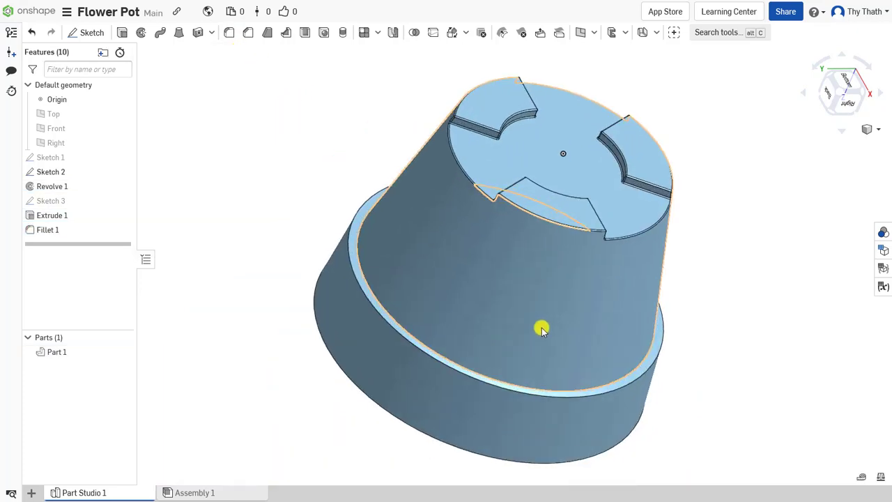
- Round both step-ring edges with a 0.5 mm fillet (Fillet 2)
{"action": "left_click", "coordinate": [554, 390]}
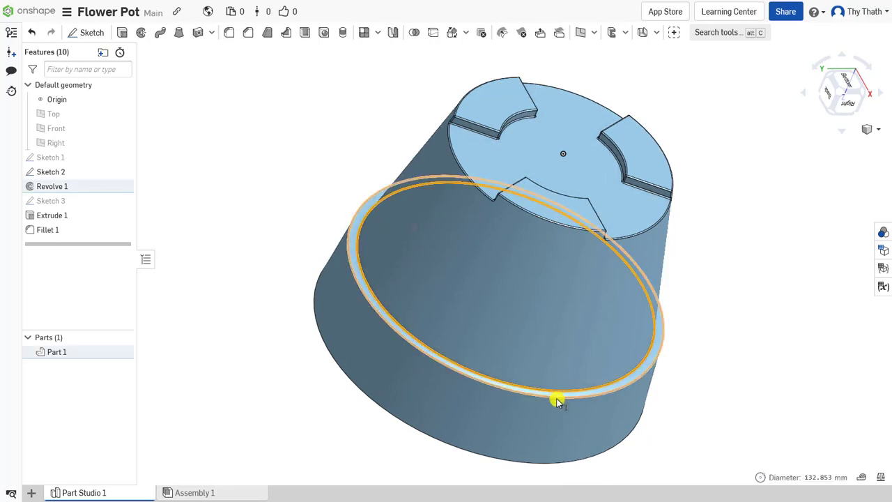
{"action": "left_click", "coordinate": [599, 383]}
{"action": "mouse_move", "coordinate": [752, 370]}
{"action": "right_mouse_down"}
{"action": "mouse_move", "coordinate": [746, 360]}
{"action": "mouse_move", "coordinate": [746, 376]}
{"action": "right_mouse_up"}
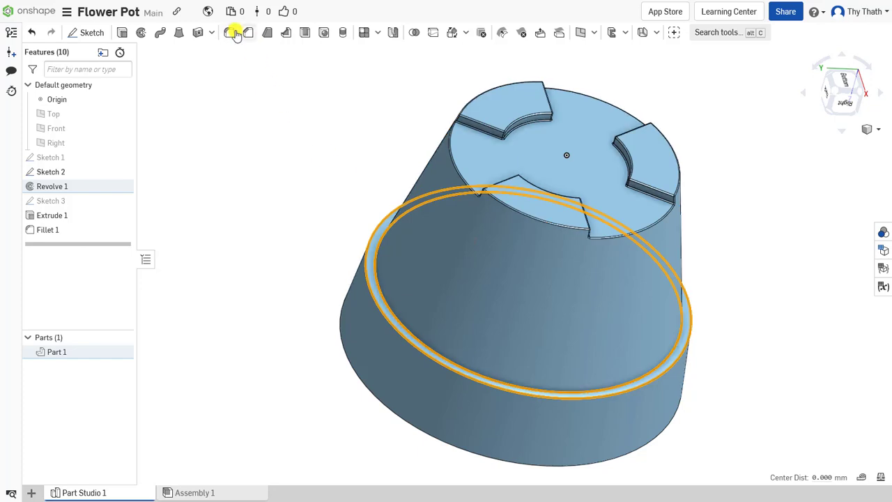
{"action": "key", "text": "shift+f"}
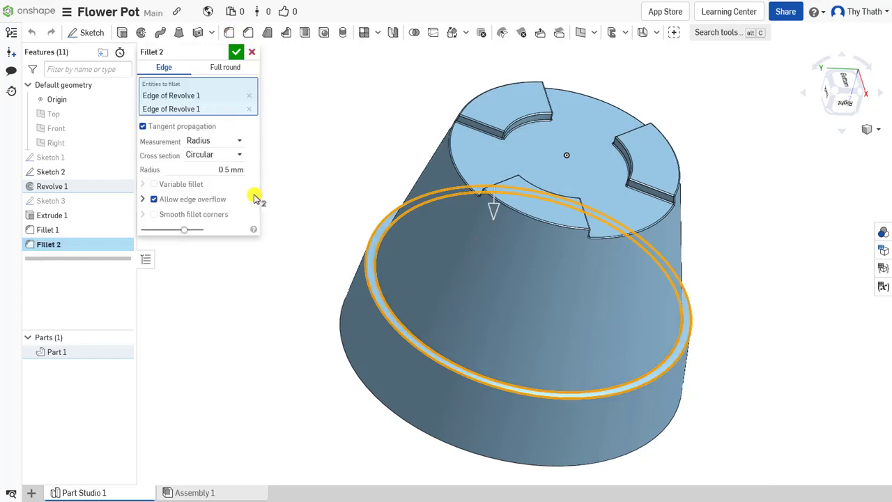
{"action": "left_click", "coordinate": [235, 53]}
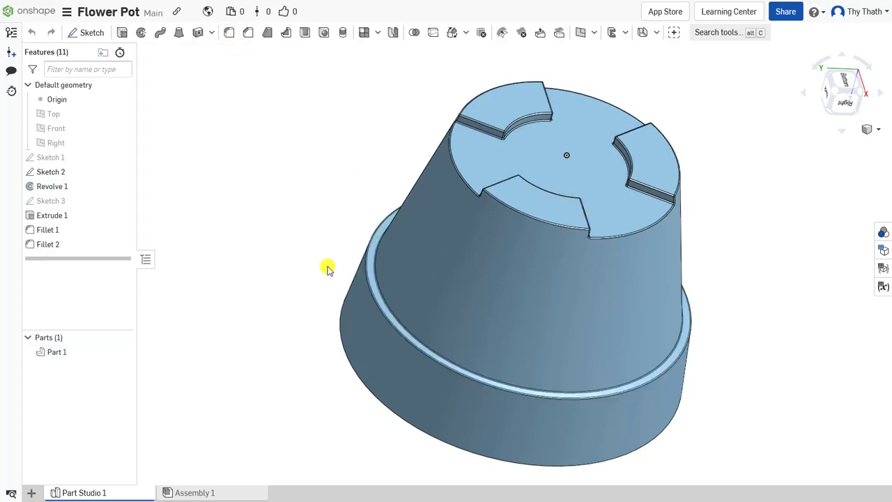
{"action": "mouse_move", "coordinate": [339, 310]}
{"action": "right_mouse_down"}
{"action": "mouse_move", "coordinate": [663, 230]}
{"action": "mouse_move", "coordinate": [643, 424]}
{"action": "mouse_move", "coordinate": [759, 335]}
{"action": "mouse_move", "coordinate": [759, 323]}
{"action": "mouse_move", "coordinate": [744, 367]}
{"action": "mouse_move", "coordinate": [763, 268]}
{"action": "right_mouse_up"}
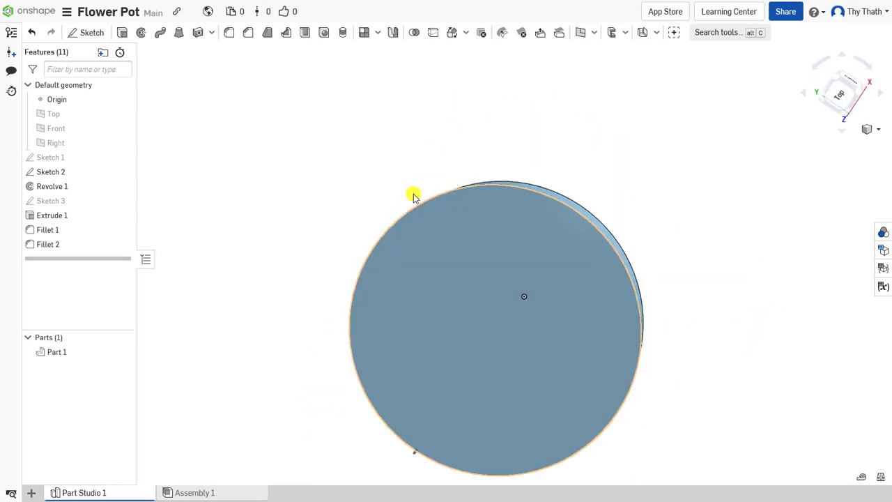
- Shell the pot to 1.5 mm walls, leaving the wide end face open
{"action": "left_click", "coordinate": [305, 33]}
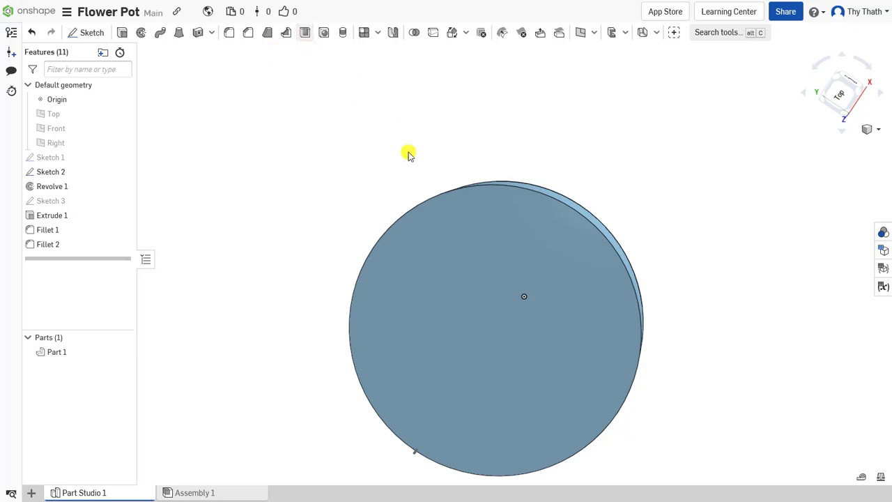
{"action": "left_click", "coordinate": [454, 313]}
{"action": "left_click", "coordinate": [223, 114]}
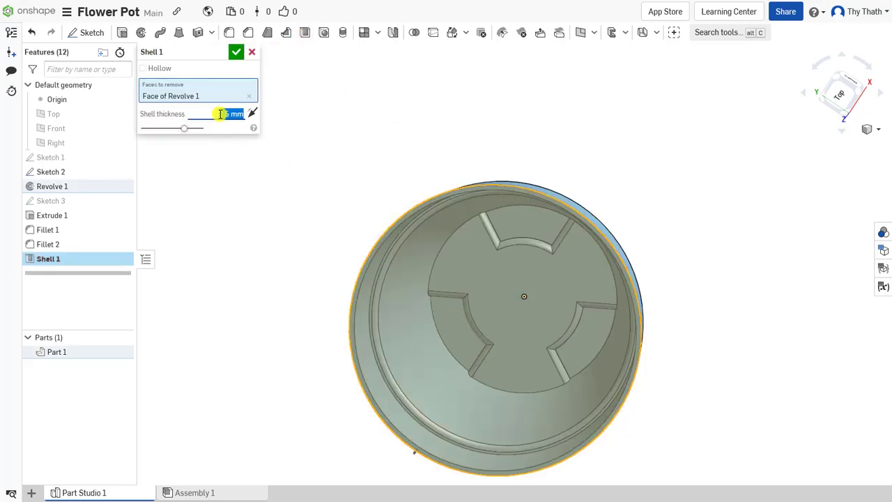
{"action": "type", "text": "1."}
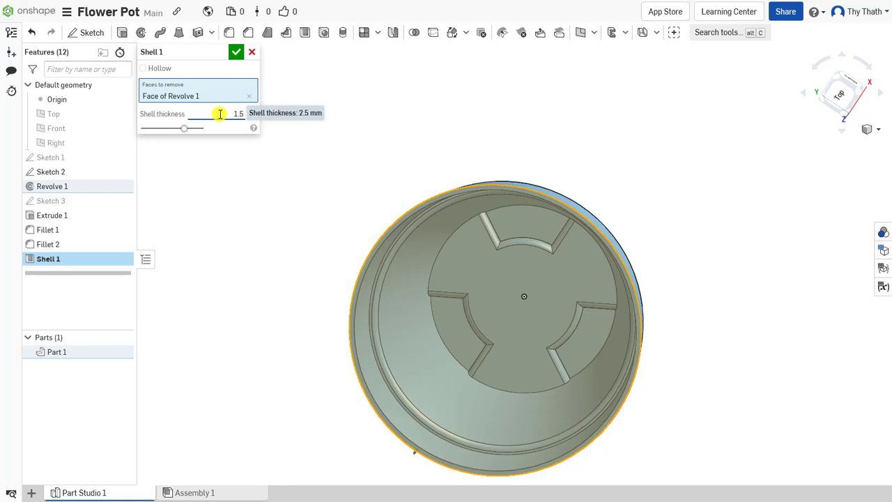
{"action": "left_click", "coordinate": [237, 52]}
- Fillet the shelled rim's inner edge at 0.5 mm
{"action": "mouse_move", "coordinate": [397, 245]}
{"action": "right_mouse_down"}
{"action": "mouse_move", "coordinate": [494, 275]}
{"action": "mouse_move", "coordinate": [499, 344]}
{"action": "right_mouse_up"}
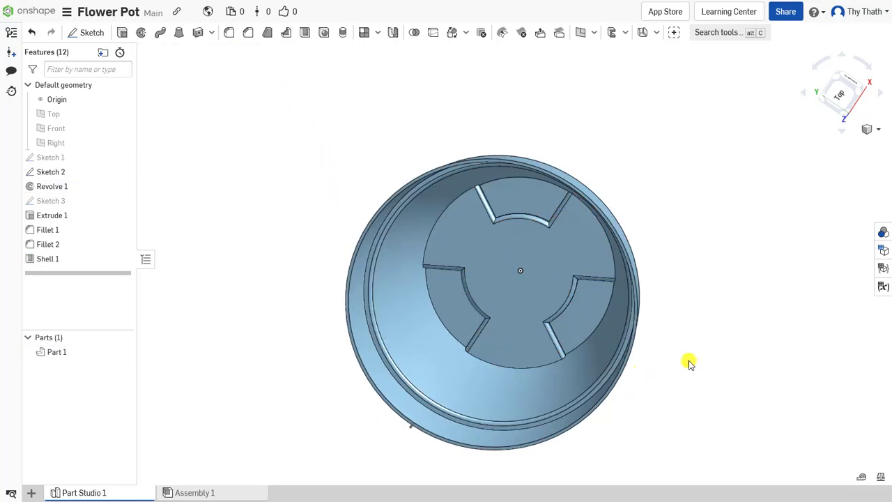
{"action": "mouse_move", "coordinate": [687, 360]}
{"action": "right_mouse_down"}
{"action": "mouse_move", "coordinate": [633, 328]}
{"action": "mouse_move", "coordinate": [641, 347]}
{"action": "mouse_move", "coordinate": [635, 378]}
{"action": "mouse_move", "coordinate": [706, 397]}
{"action": "right_mouse_up"}
{"action": "scroll", "coordinate": [699, 321], "scroll_direction": "up", "scroll_amount": 4}
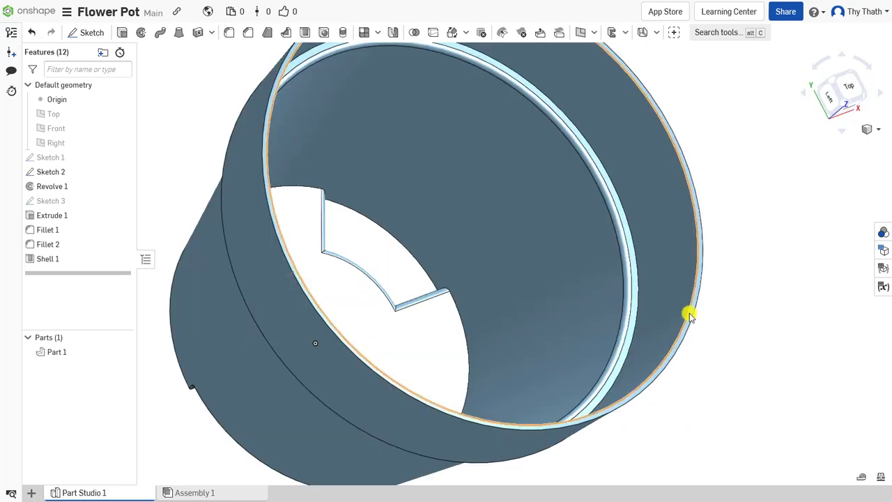
{"action": "left_click", "coordinate": [690, 316]}
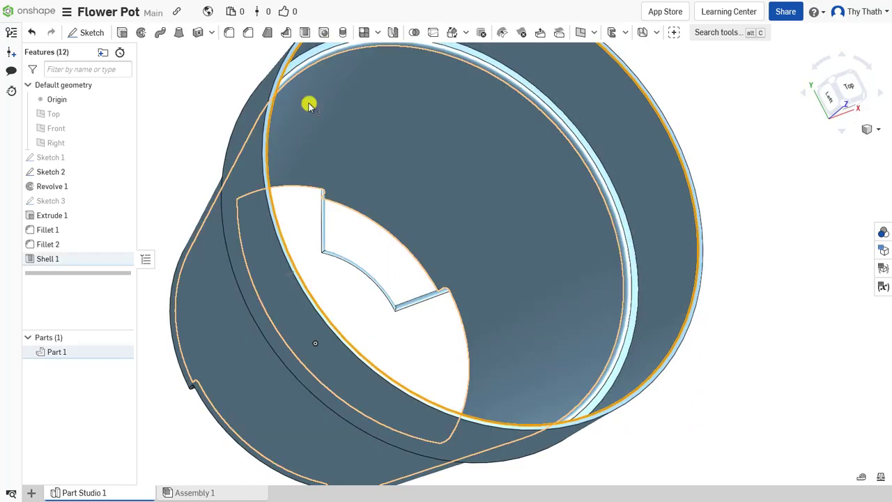
{"action": "left_click", "coordinate": [231, 34]}
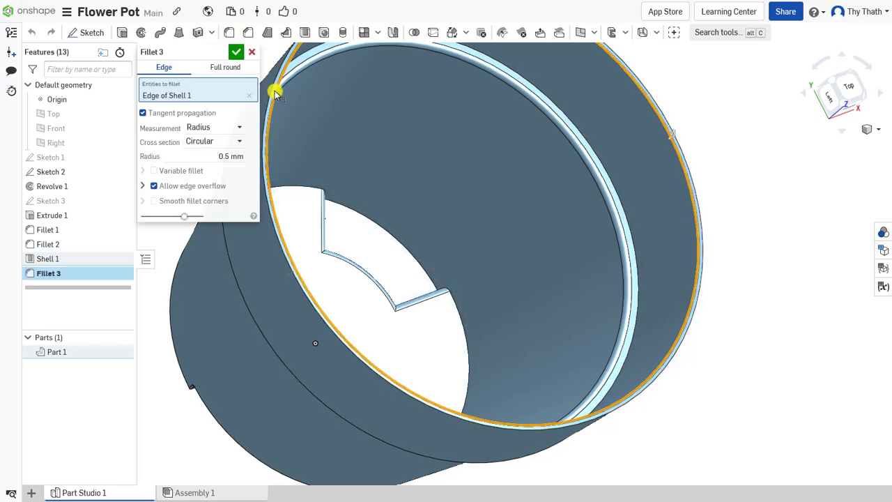
{"action": "left_click", "coordinate": [237, 53]}
{"action": "key", "text": "f"}
{"action": "mouse_move", "coordinate": [663, 433]}
{"action": "right_mouse_down"}
{"action": "mouse_move", "coordinate": [707, 372]}
{"action": "mouse_move", "coordinate": [734, 358]}
{"action": "right_mouse_up"}
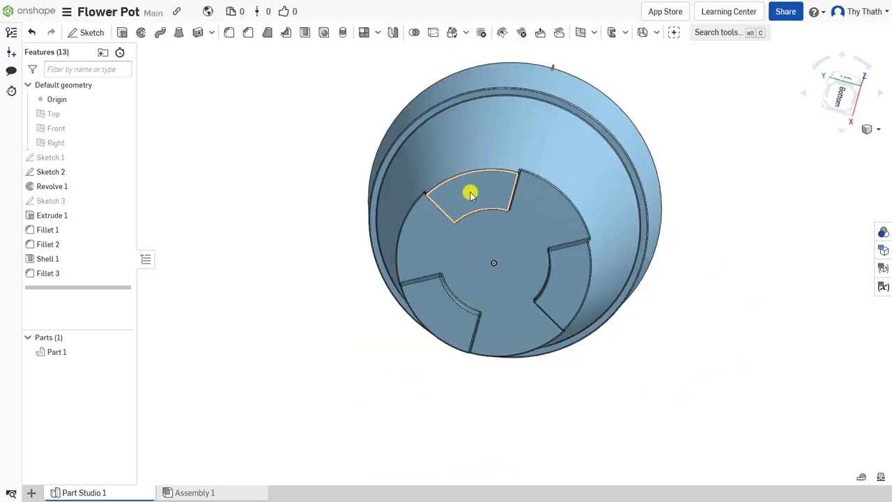
- Create Sketch 4 on the pot's bottom face and view it normal to the sketch plane
{"action": "left_click", "coordinate": [470, 195]}
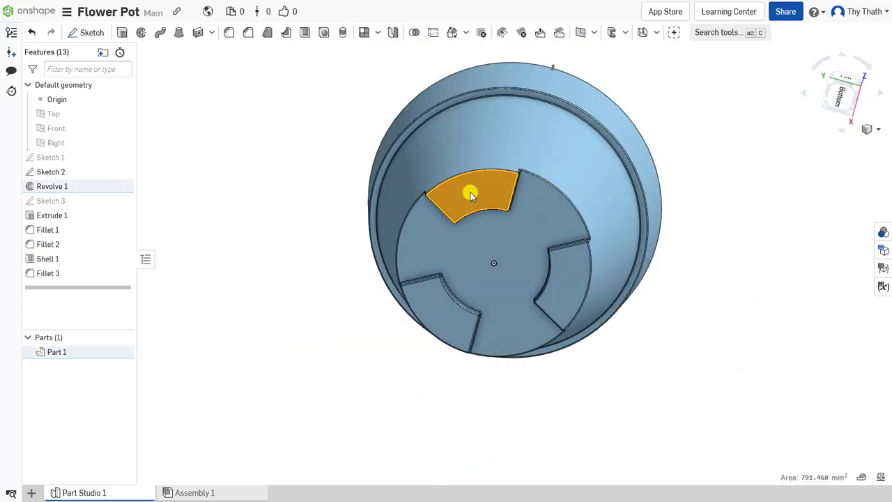
{"action": "left_click", "coordinate": [247, 197]}
{"action": "left_click", "coordinate": [82, 34]}
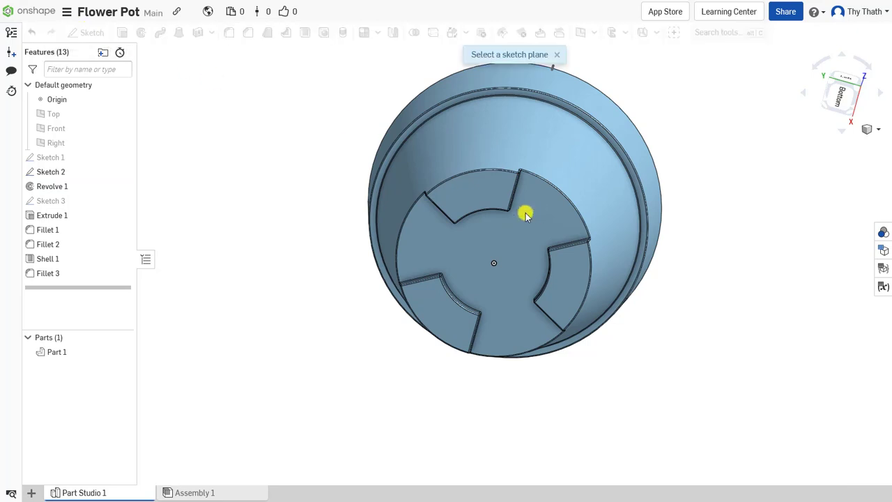
{"action": "left_click", "coordinate": [480, 196]}
{"action": "right_click", "coordinate": [750, 275]}
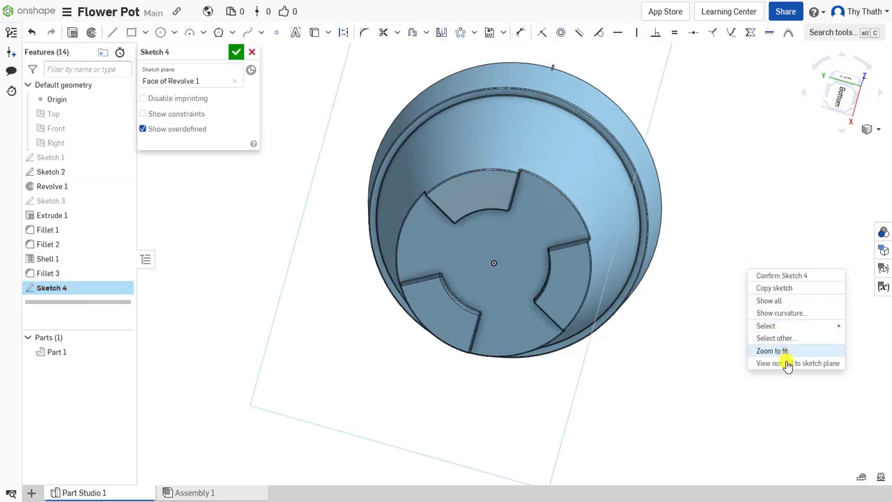
{"action": "left_click", "coordinate": [786, 363]}
- Roll and zoom the view with the view-cube arrows until the sketch sits square
{"action": "scroll", "coordinate": [599, 348], "scroll_direction": "down", "scroll_amount": 3}
{"action": "scroll", "coordinate": [606, 358], "scroll_direction": "up", "scroll_amount": 3}
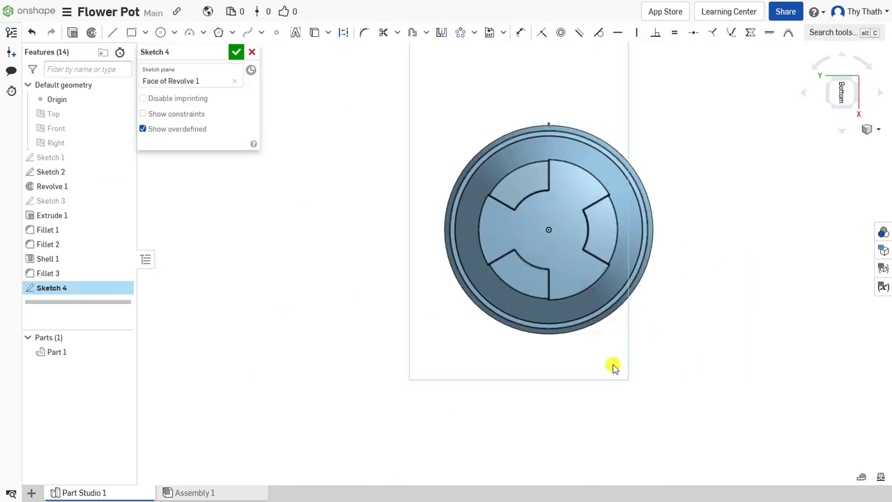
{"action": "scroll", "coordinate": [641, 174], "scroll_direction": "up", "scroll_amount": 2}
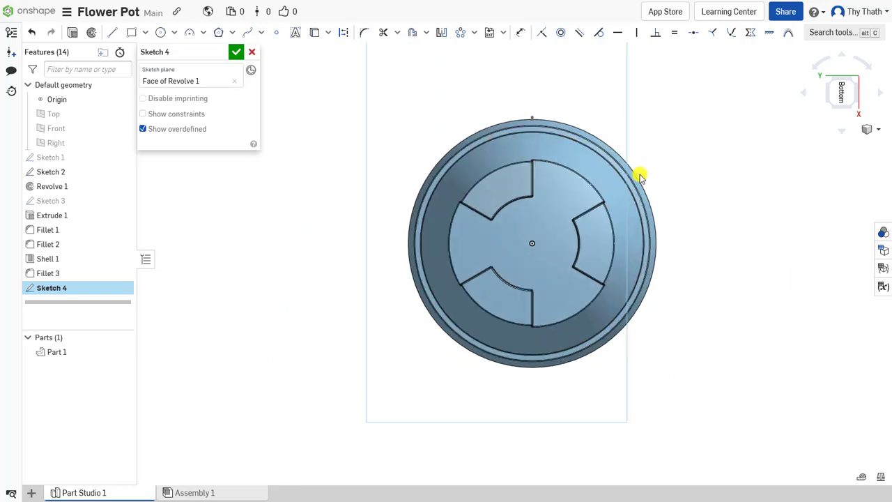
{"action": "left_click", "coordinate": [825, 63]}
{"action": "left_click", "coordinate": [825, 63]}
{"action": "left_click", "coordinate": [824, 62]}
{"action": "left_click", "coordinate": [825, 63]}
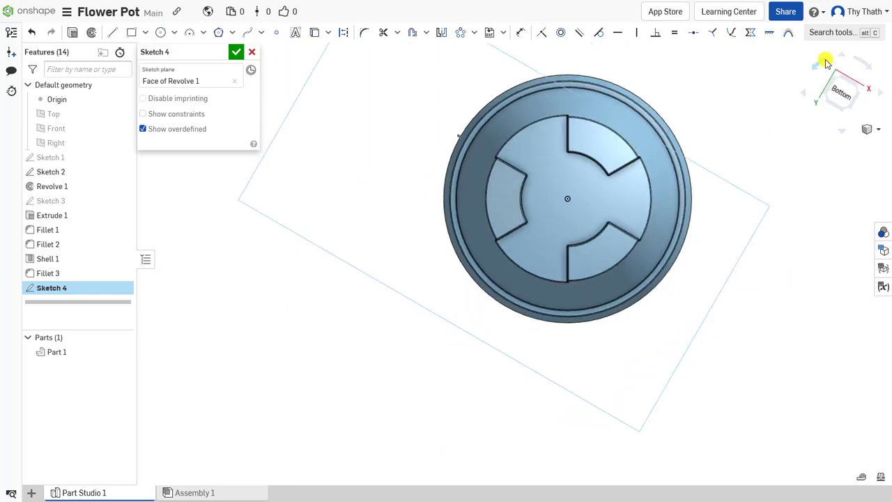
{"action": "left_click", "coordinate": [825, 62]}
{"action": "left_click", "coordinate": [825, 62]}
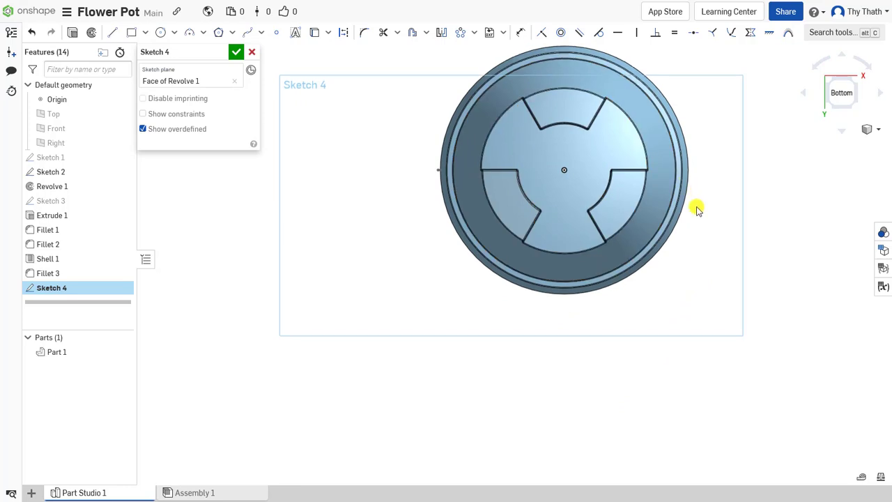
{"action": "scroll", "coordinate": [534, 169], "scroll_direction": "up", "scroll_amount": 2}
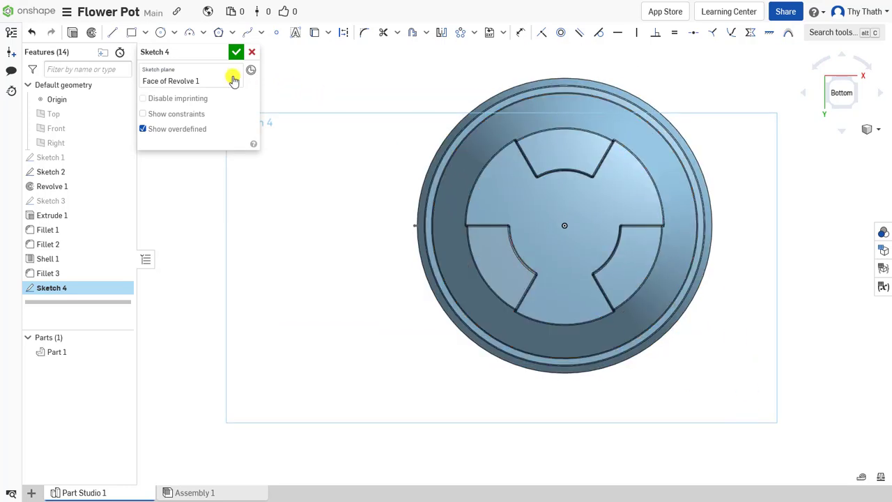
{"action": "left_click", "coordinate": [160, 32]}
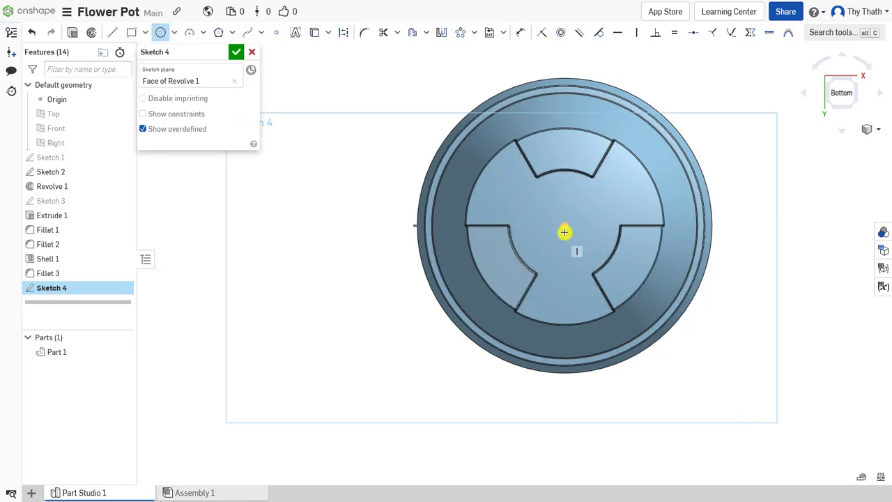
- Draw concentric Ø75 and Ø55 circles at the sketch origin
{"action": "left_click", "coordinate": [567, 147]}
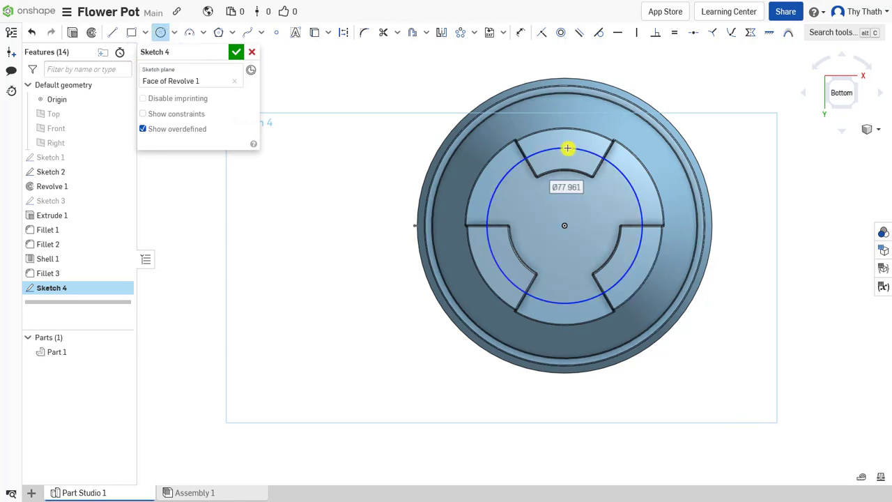
{"action": "type", "text": "75"}
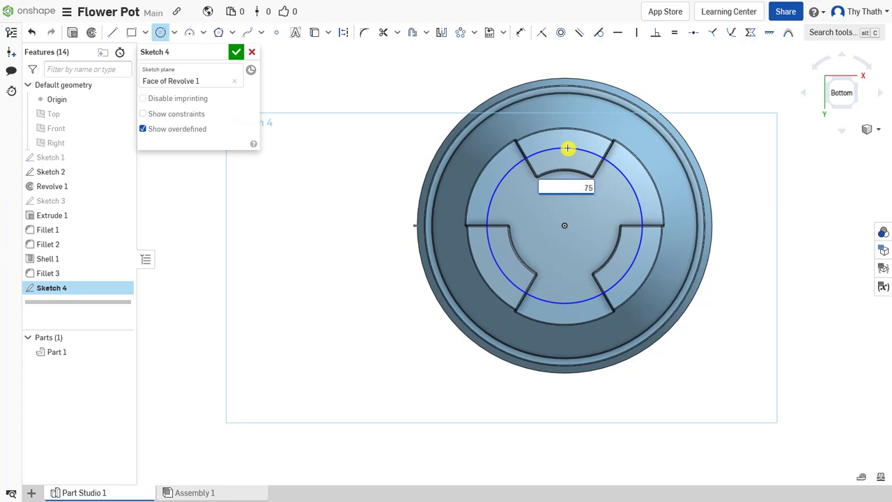
{"action": "key", "text": "Return"}
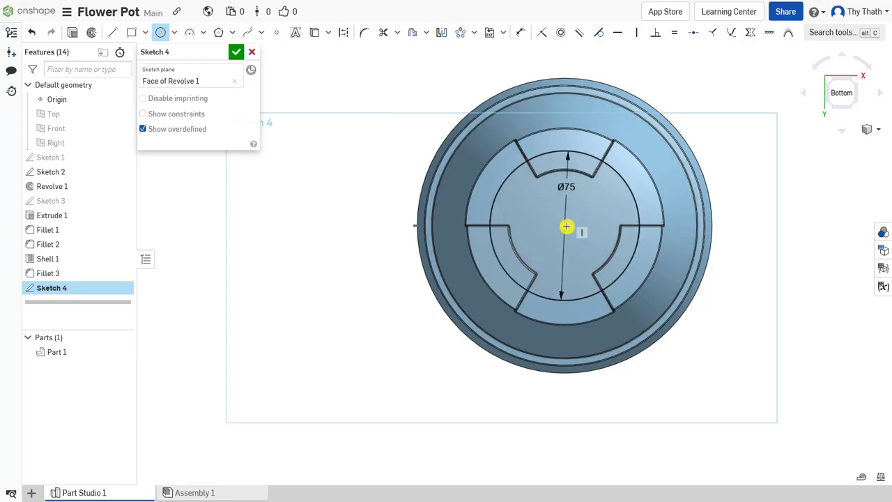
{"action": "left_click", "coordinate": [566, 225]}
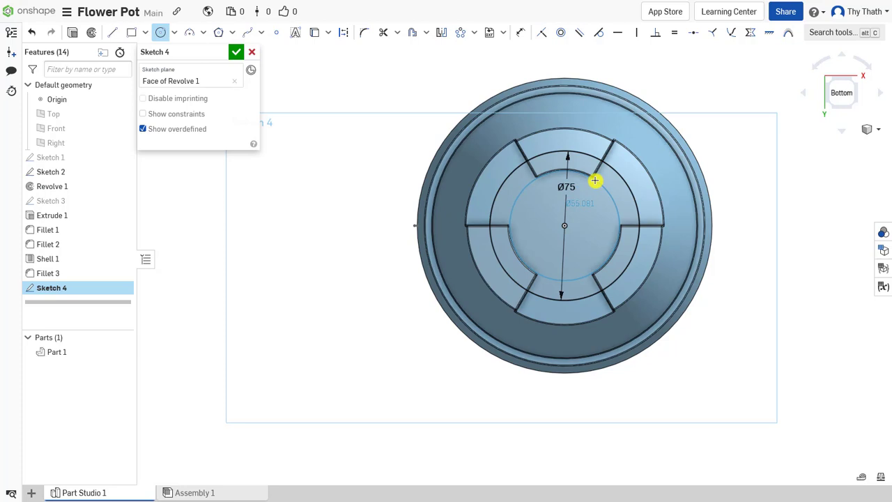
{"action": "type", "text": "55"}
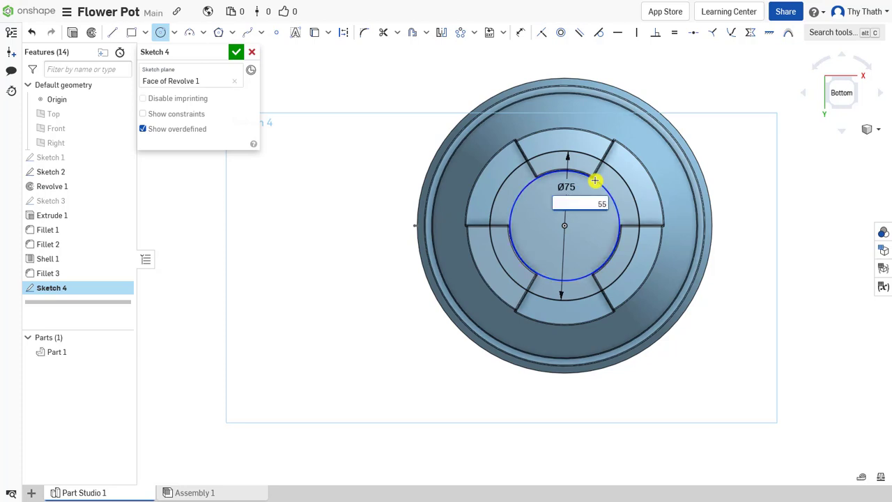
{"action": "key", "text": "Return"}
{"action": "scroll", "coordinate": [578, 206], "scroll_direction": "up", "scroll_amount": 3}
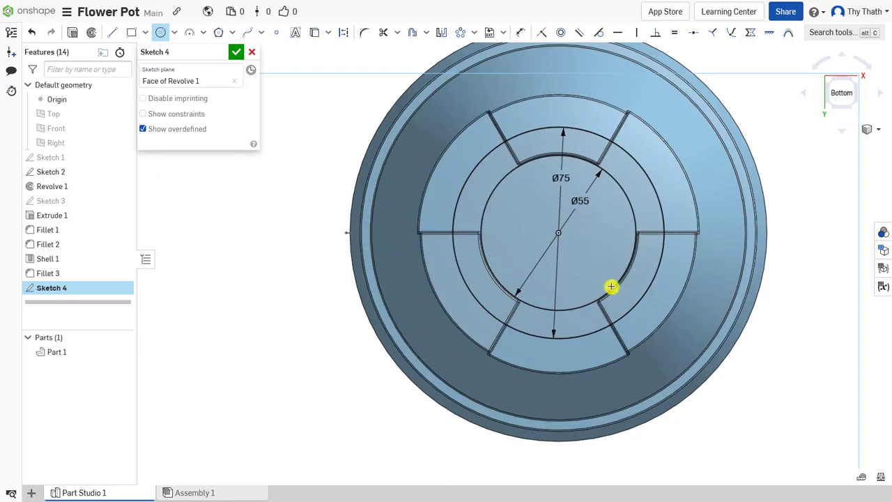
{"action": "scroll", "coordinate": [563, 304], "scroll_direction": "up", "scroll_amount": 2}
{"action": "scroll", "coordinate": [557, 304], "scroll_direction": "up", "scroll_amount": 1}
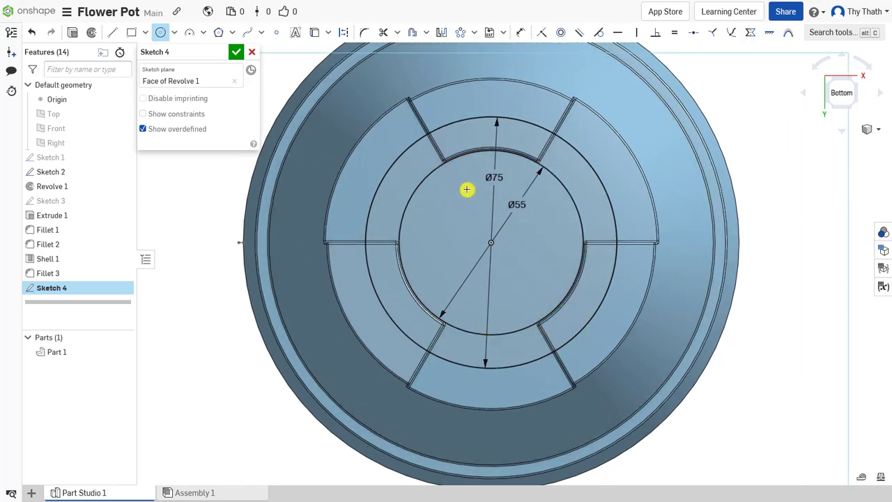
- Draw a vertical line from the centre to the Ø75 circle and an angled line to the Ø55 circle
{"action": "left_click", "coordinate": [115, 32]}
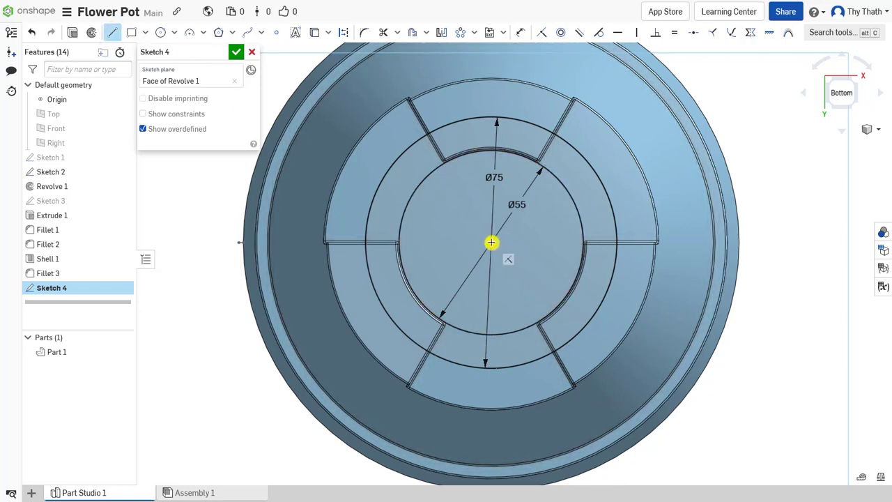
{"action": "left_click", "coordinate": [491, 242]}
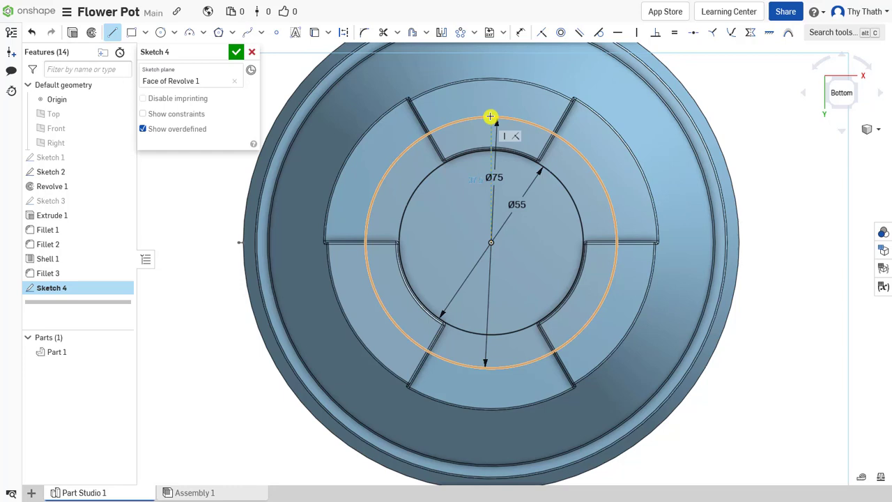
{"action": "left_click", "coordinate": [489, 116]}
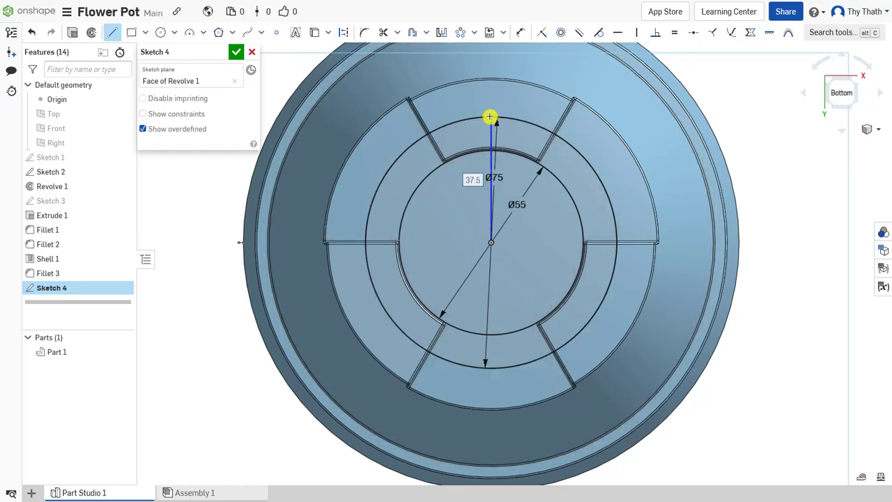
{"action": "left_click", "coordinate": [491, 241]}
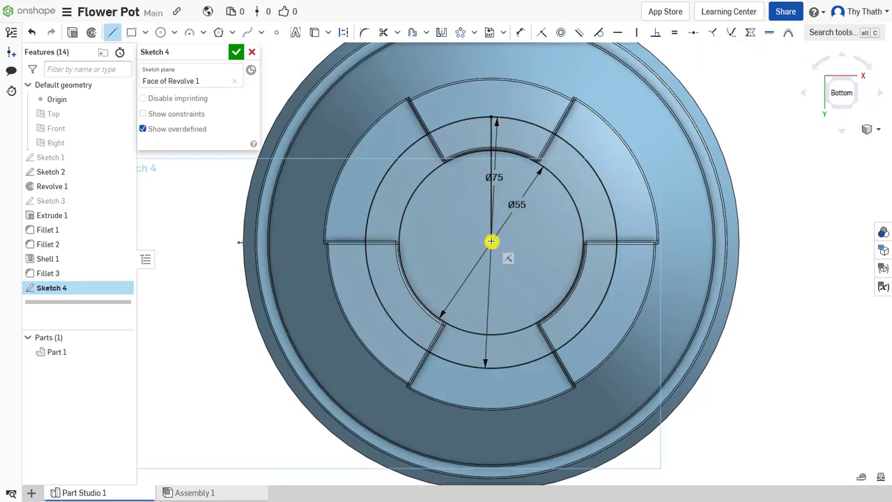
{"action": "left_click", "coordinate": [568, 193]}
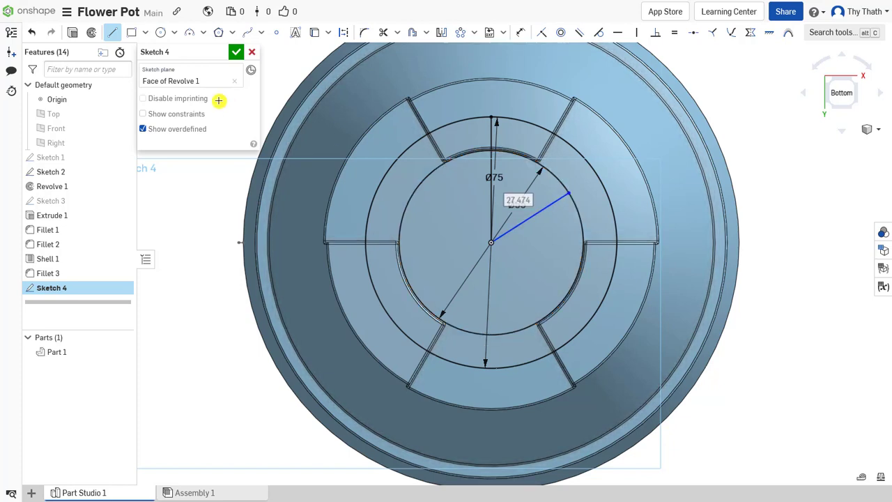
{"action": "left_click", "coordinate": [114, 33]}
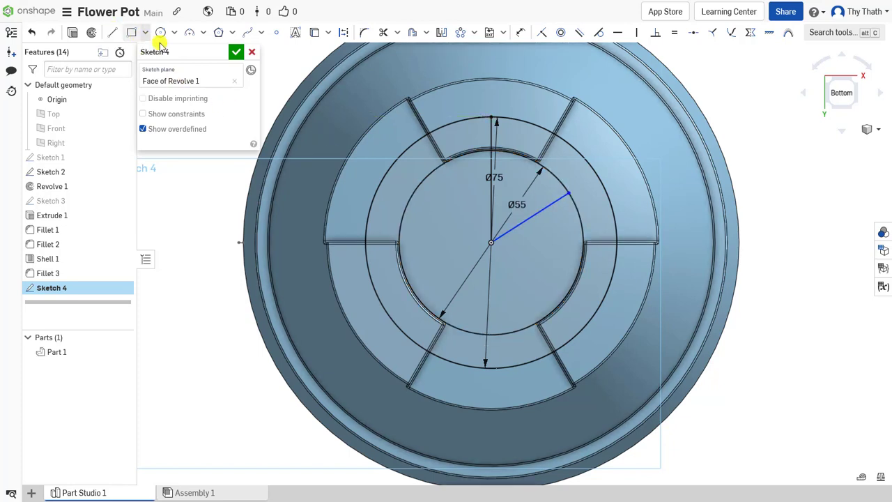
- Dimension the angle between the two lines at 60°, then select the Ø55 circle and angled line
{"action": "left_click", "coordinate": [520, 32]}
{"action": "left_click", "coordinate": [541, 211]}
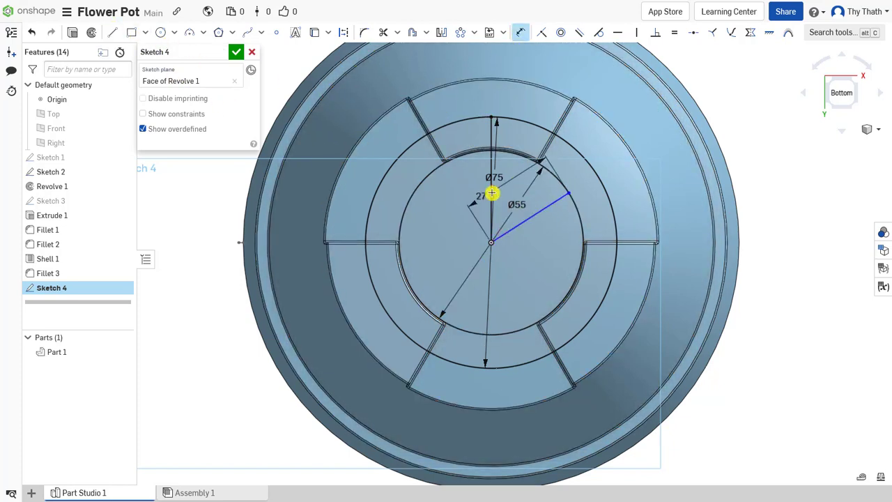
{"action": "left_click", "coordinate": [492, 193]}
{"action": "type", "text": "60"}
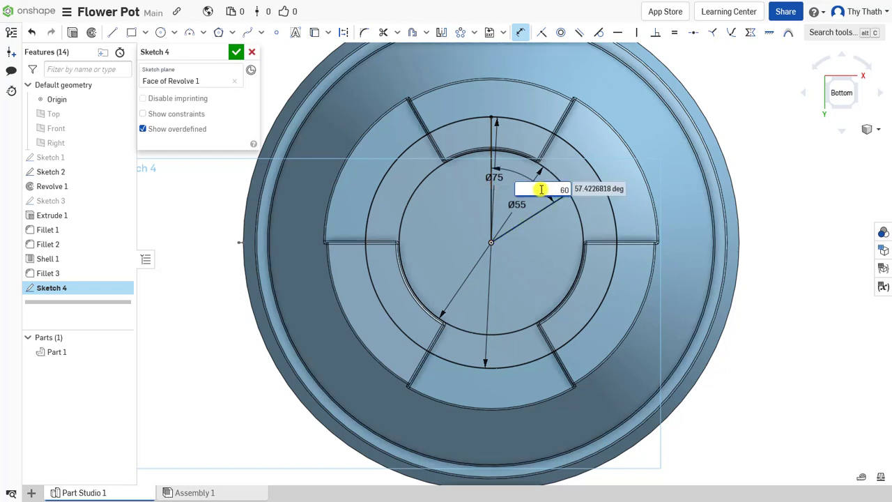
{"action": "key", "text": "Return"}
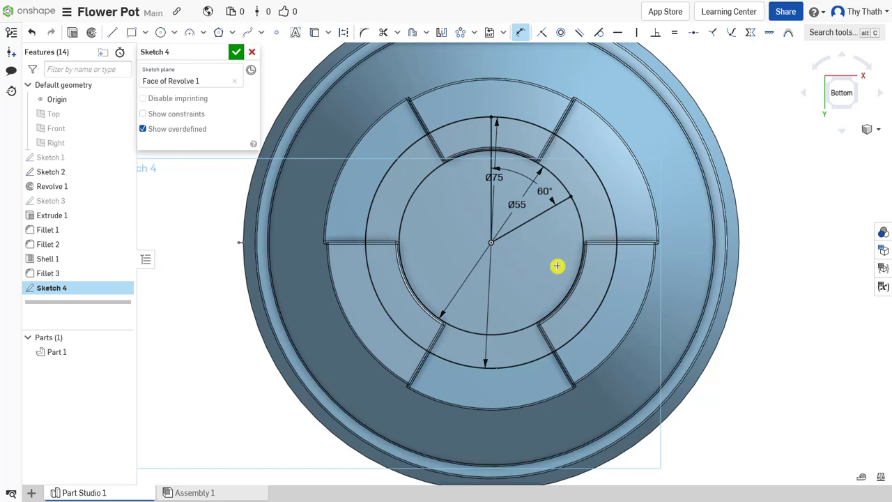
{"action": "left_click", "coordinate": [520, 32]}
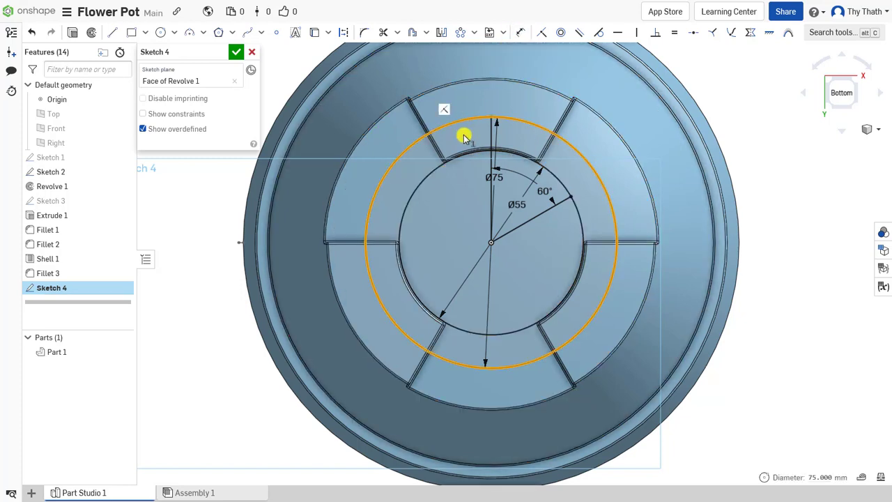
{"action": "left_click", "coordinate": [420, 188]}
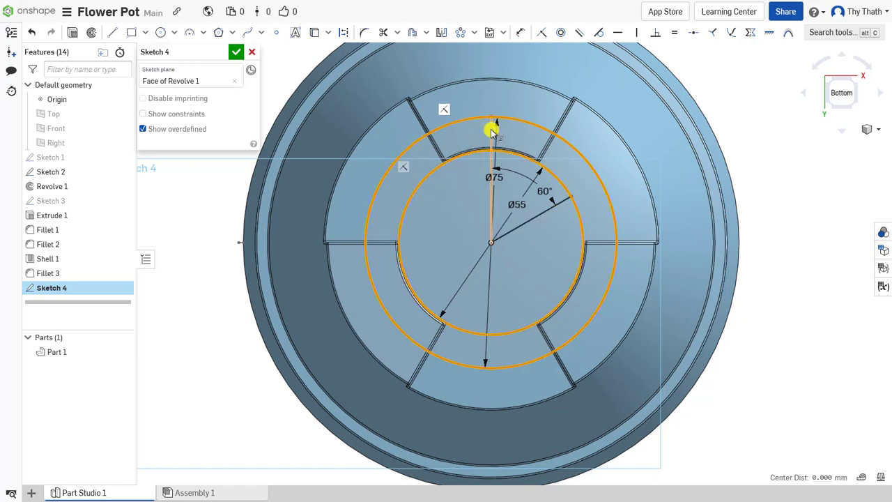
{"action": "left_click", "coordinate": [544, 216]}
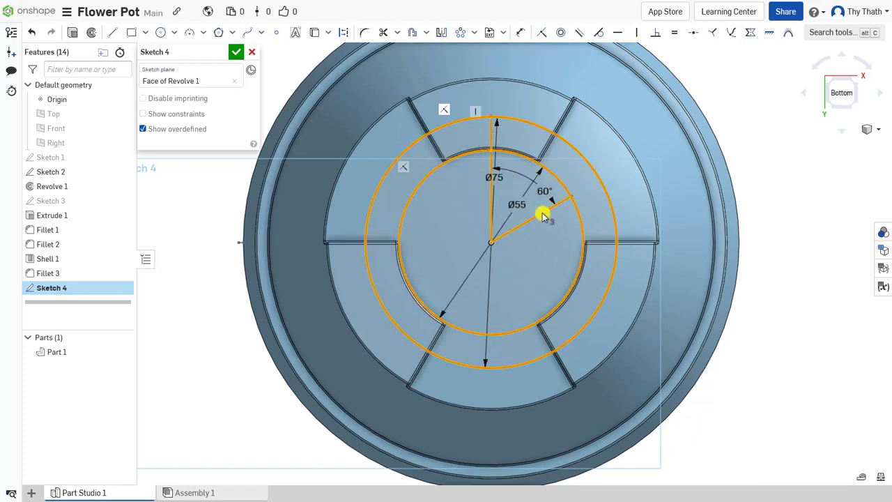
- Convert the selected circles and lines to construction geometry
{"action": "left_click", "coordinate": [346, 35]}
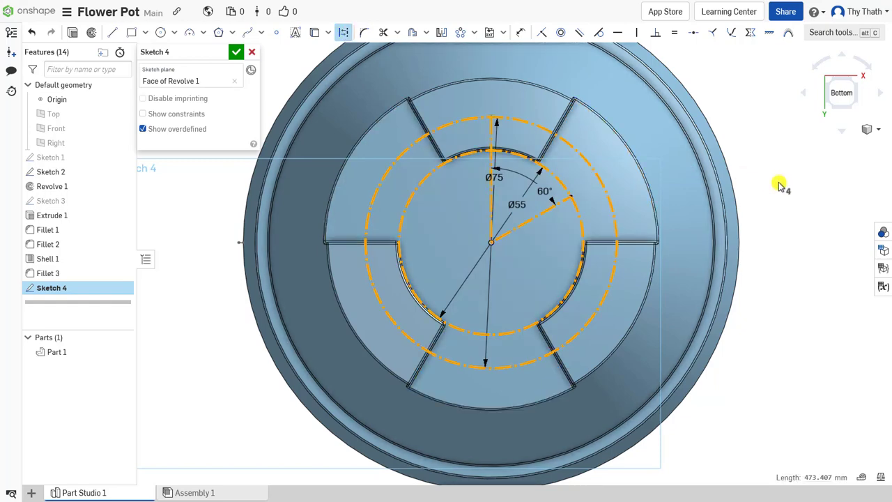
{"action": "left_click", "coordinate": [343, 32]}
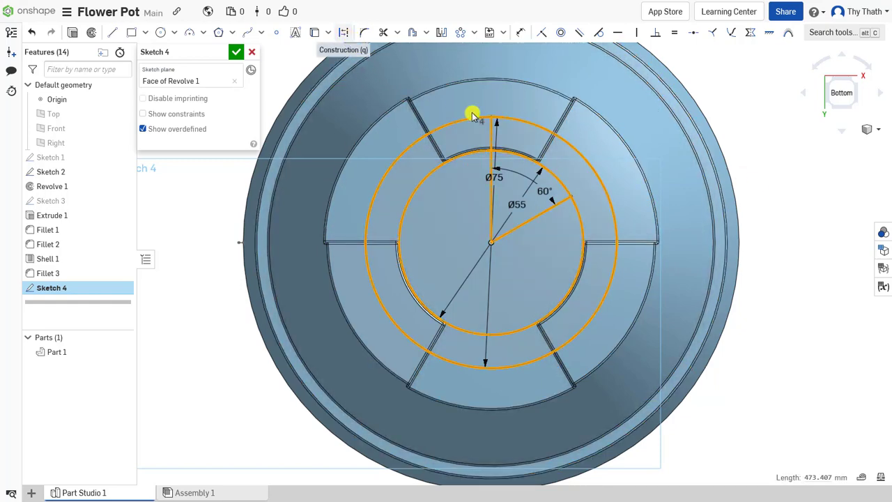
{"action": "key", "text": "q"}
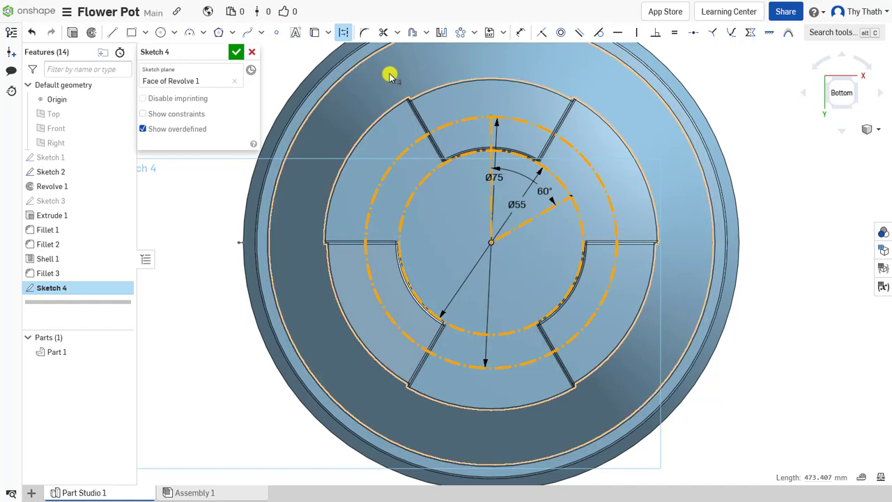
{"action": "left_click", "coordinate": [768, 209]}
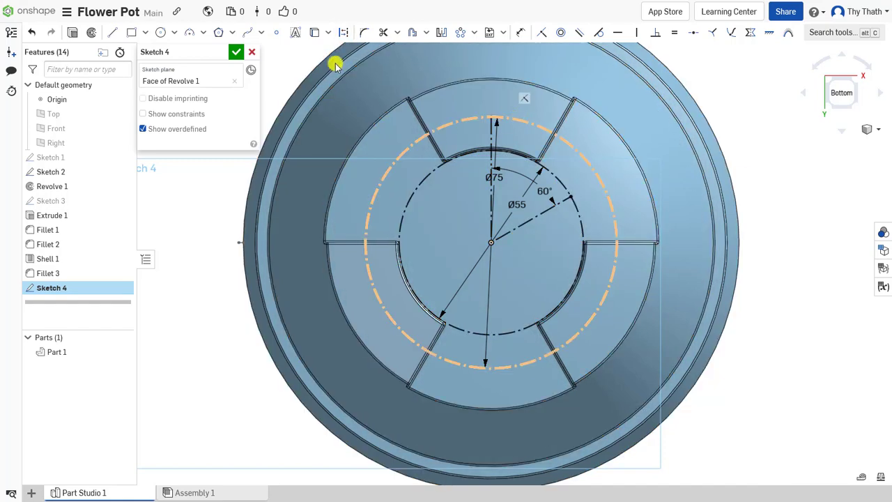
- Draw a Ø10 and a Ø12 hole circle where the two lines meet the Ø75 circle
{"action": "left_click", "coordinate": [160, 32]}
{"action": "scroll", "coordinate": [489, 119], "scroll_direction": "up", "scroll_amount": 2}
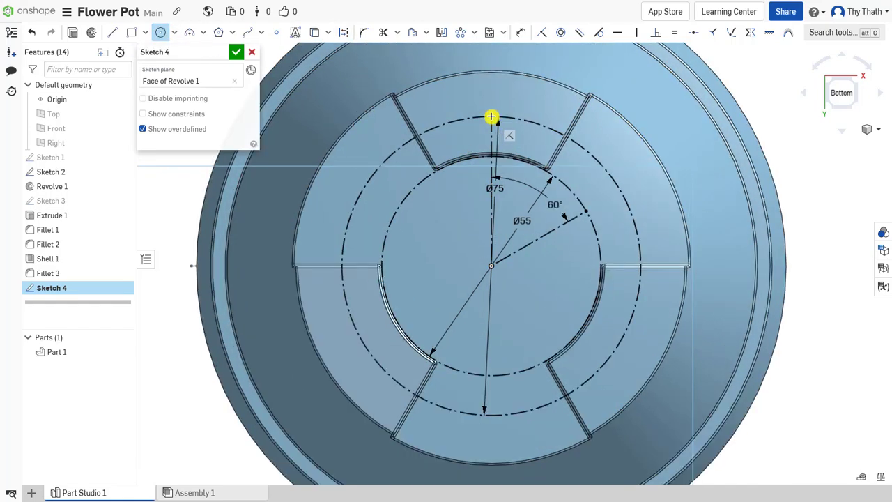
{"action": "left_click", "coordinate": [456, 105]}
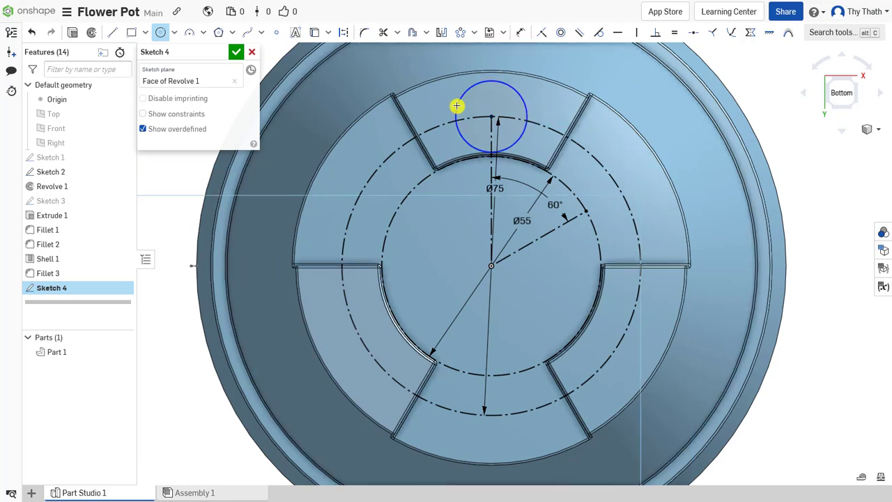
{"action": "type", "text": "10"}
{"action": "key", "text": "Return"}
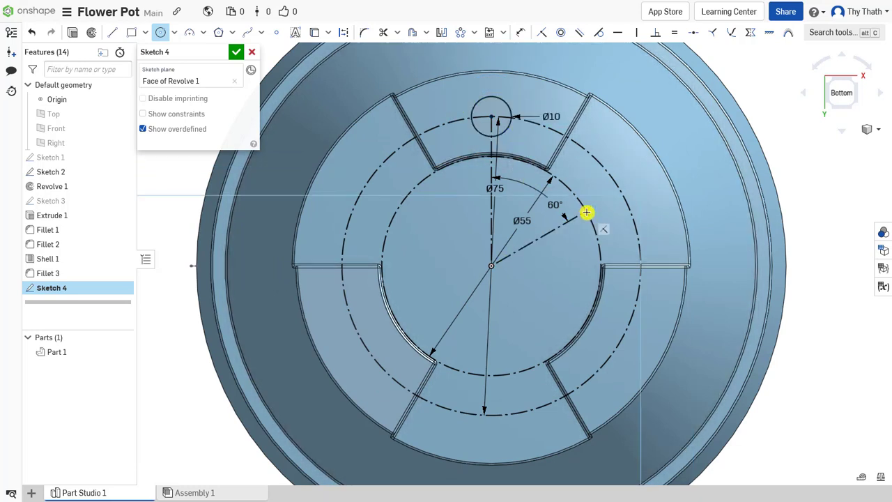
{"action": "left_click", "coordinate": [587, 212]}
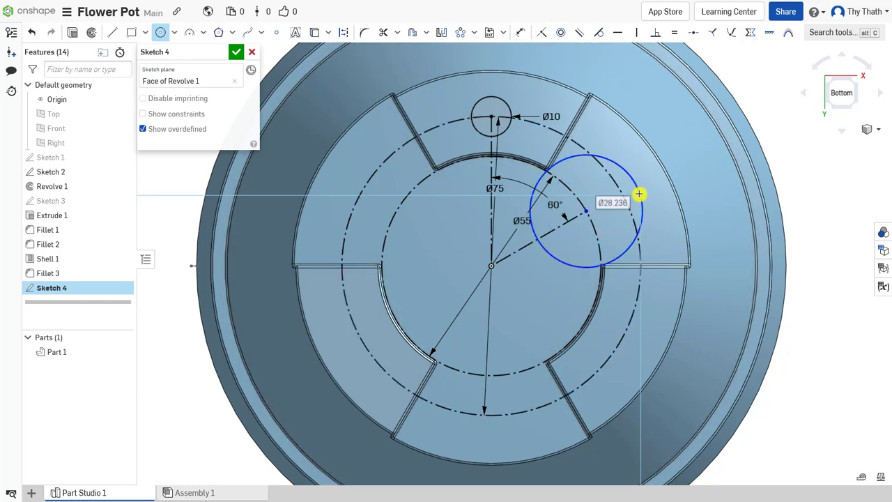
{"action": "left_click", "coordinate": [638, 194]}
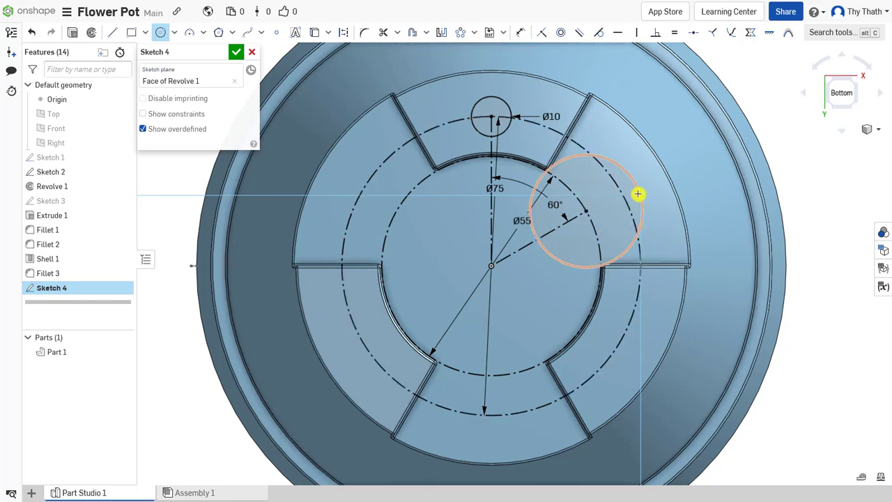
{"action": "type", "text": "1"}
{"action": "key", "text": "Return"}
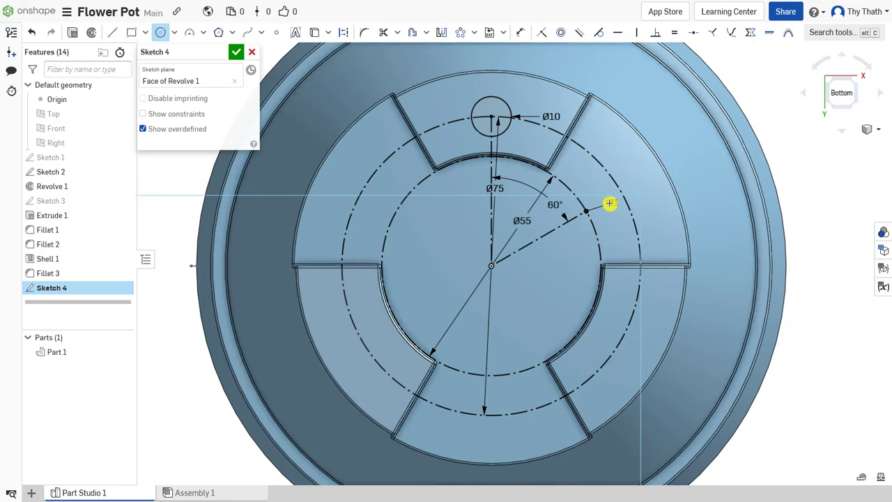
{"action": "key", "text": "Escape"}
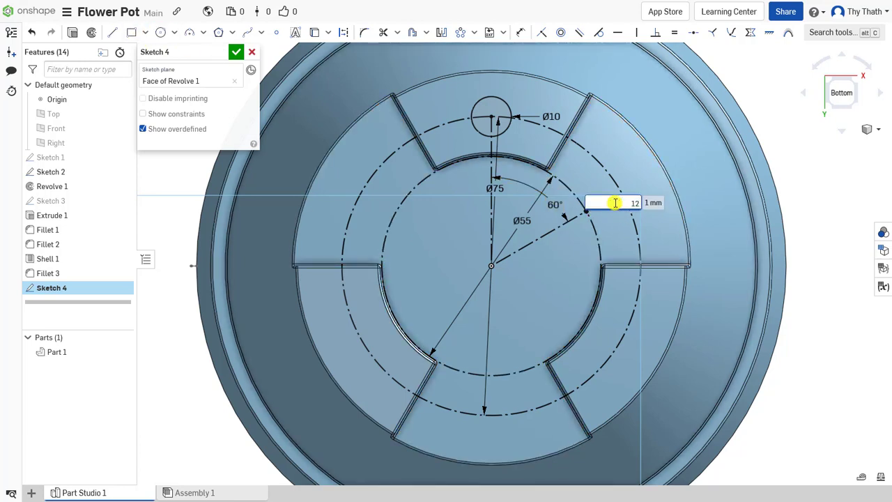
{"action": "type", "text": "2"}
{"action": "key", "text": "Return"}
{"action": "scroll", "coordinate": [498, 219], "scroll_direction": "down", "scroll_amount": 1}
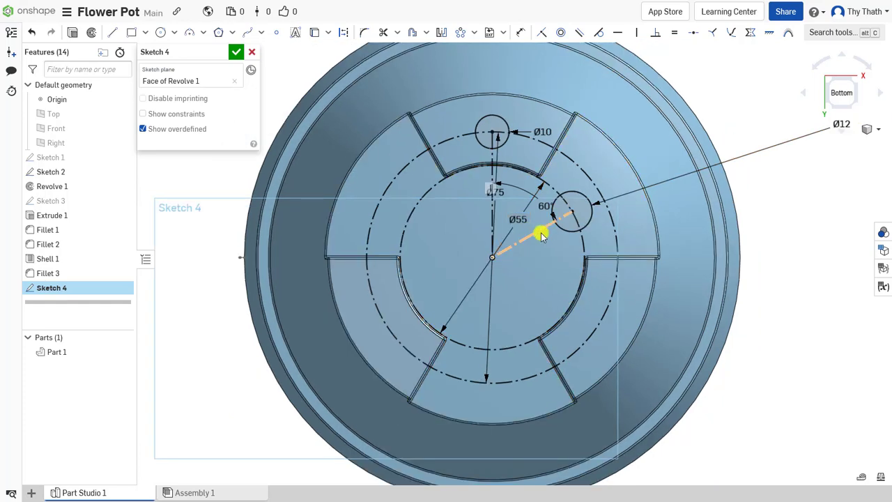
- Circular-pattern the Ø10 and Ø12 circles 3× around the centre and finish Sketch 4
{"action": "left_click", "coordinate": [460, 32]}
{"action": "left_click", "coordinate": [500, 119]}
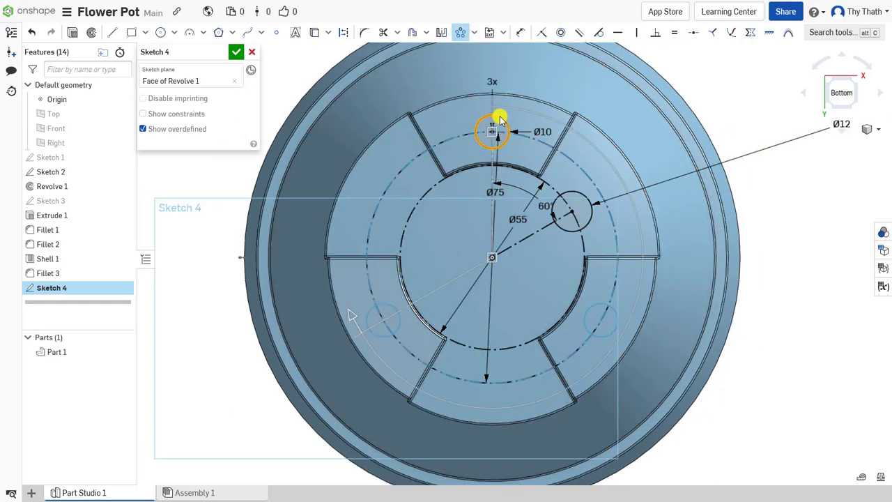
{"action": "left_click", "coordinate": [577, 194]}
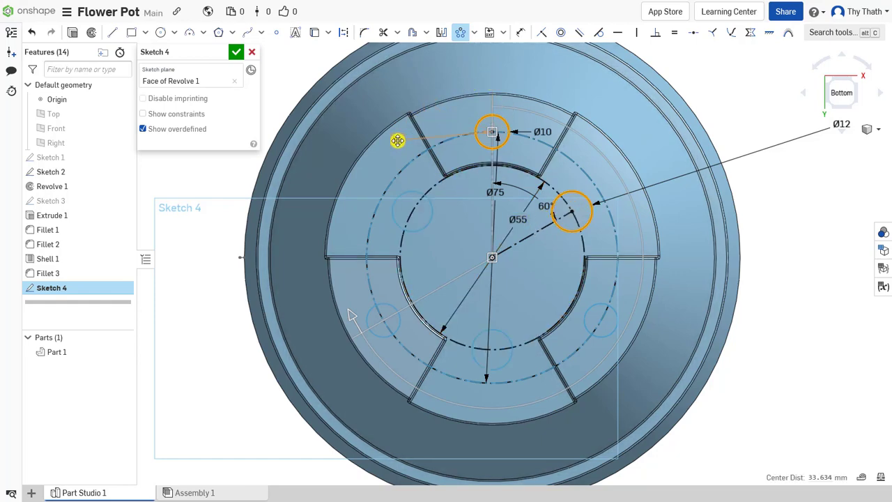
{"action": "scroll", "coordinate": [467, 198], "scroll_direction": "down", "scroll_amount": 2}
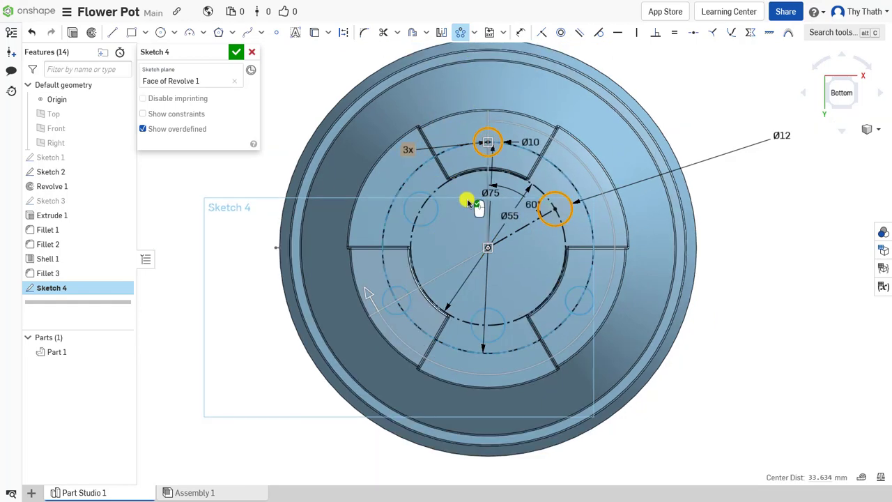
{"action": "left_click", "coordinate": [236, 55]}
{"action": "scroll", "coordinate": [460, 239], "scroll_direction": "down", "scroll_amount": 1}
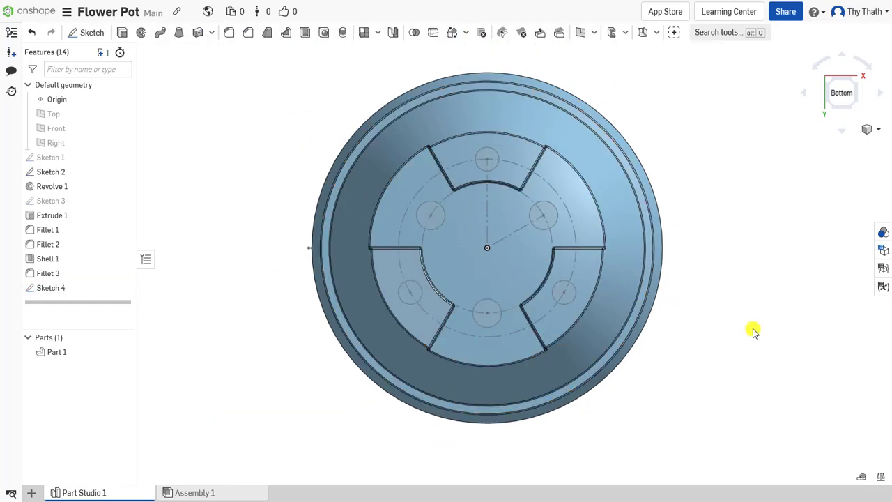
- Extrude-remove the Sketch 4 circles through all to cut drainage holes in the base
{"action": "right_click_drag", "start_coordinate": [753, 331], "coordinate": [696, 286]}
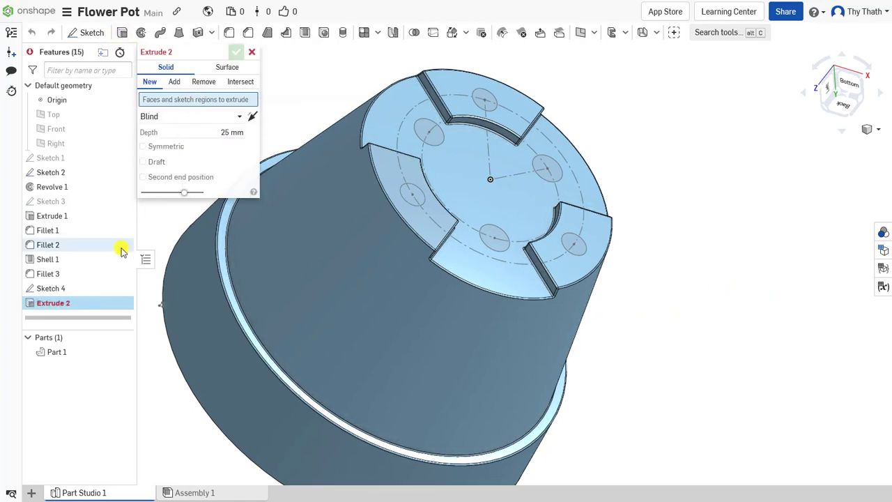
{"action": "left_click", "coordinate": [88, 288]}
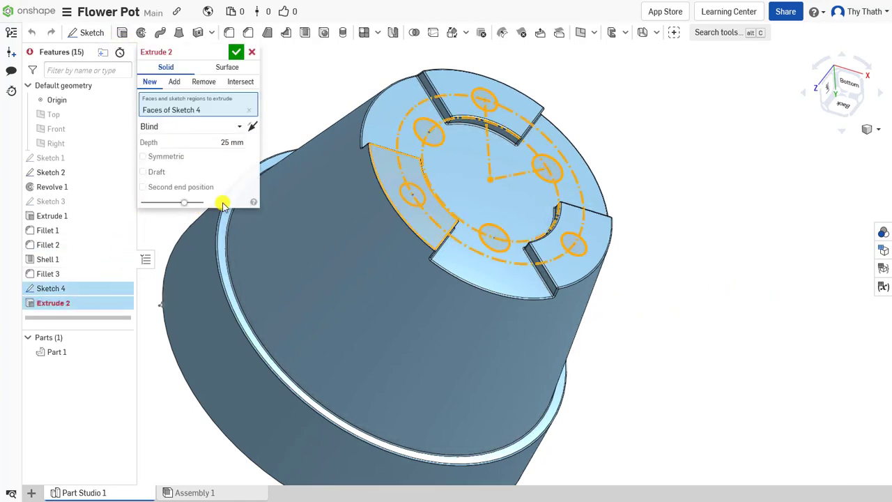
{"action": "left_click", "coordinate": [231, 128]}
{"action": "left_click", "coordinate": [179, 216]}
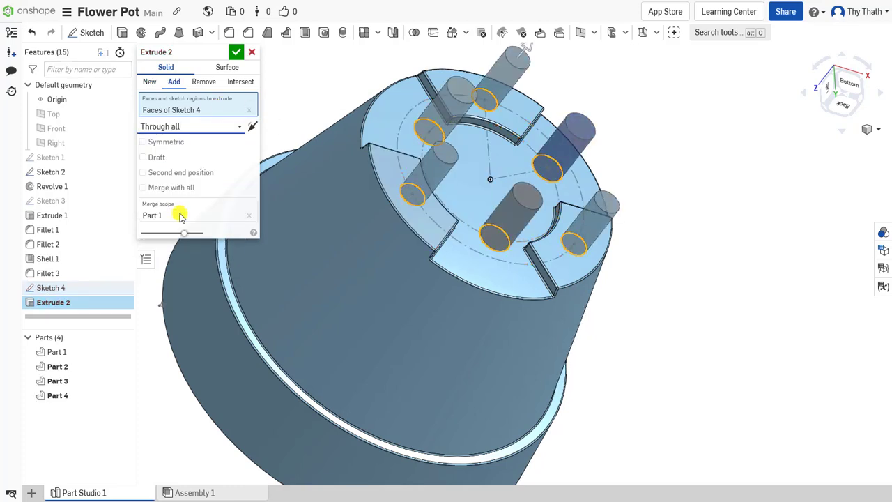
{"action": "left_click", "coordinate": [208, 85]}
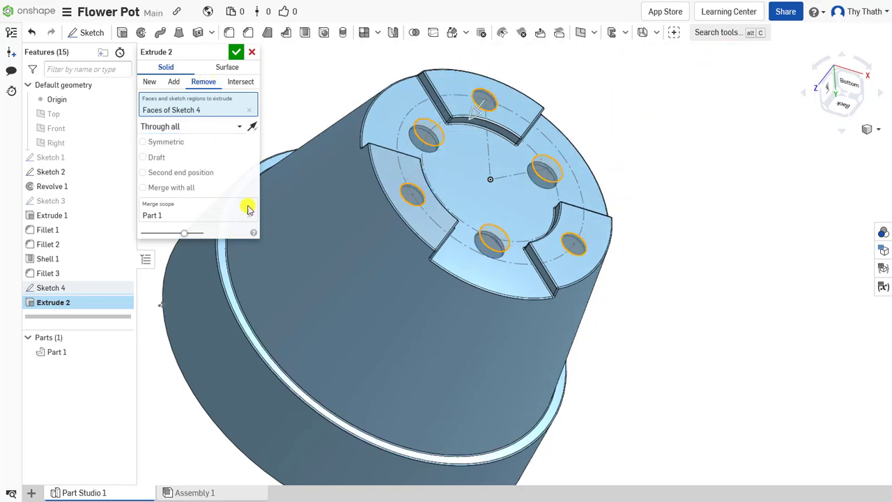
{"action": "left_click", "coordinate": [235, 52]}
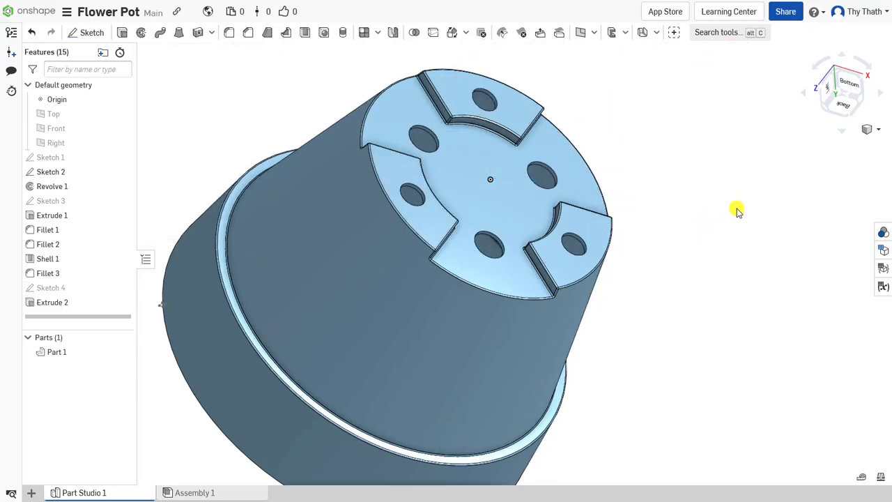
- Orbit and zoom to view the whole pot upright with its rim visible
{"action": "mouse_move", "coordinate": [736, 212]}
{"action": "right_mouse_down"}
{"action": "mouse_move", "coordinate": [714, 235]}
{"action": "mouse_move", "coordinate": [716, 263]}
{"action": "mouse_move", "coordinate": [723, 233]}
{"action": "mouse_move", "coordinate": [744, 205]}
{"action": "mouse_move", "coordinate": [729, 268]}
{"action": "right_mouse_up"}
{"action": "middle_click_drag", "start_coordinate": [729, 268], "coordinate": [726, 135]}
{"action": "scroll", "coordinate": [720, 181], "scroll_direction": "up", "scroll_amount": 2}
- Revolve Sketch 2's rim profile a full turn about Sketch 1's vertical line, adding it to the part
{"action": "scroll", "coordinate": [720, 233], "scroll_direction": "up", "scroll_amount": 2}
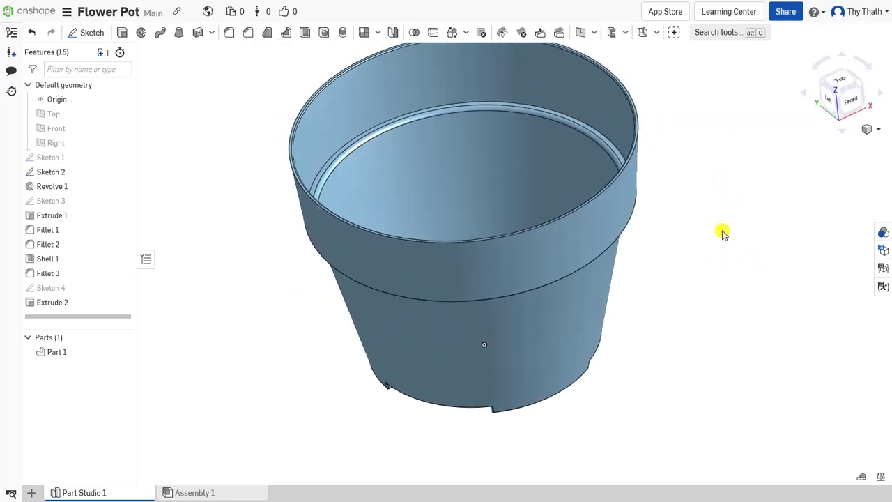
{"action": "left_click", "coordinate": [141, 33]}
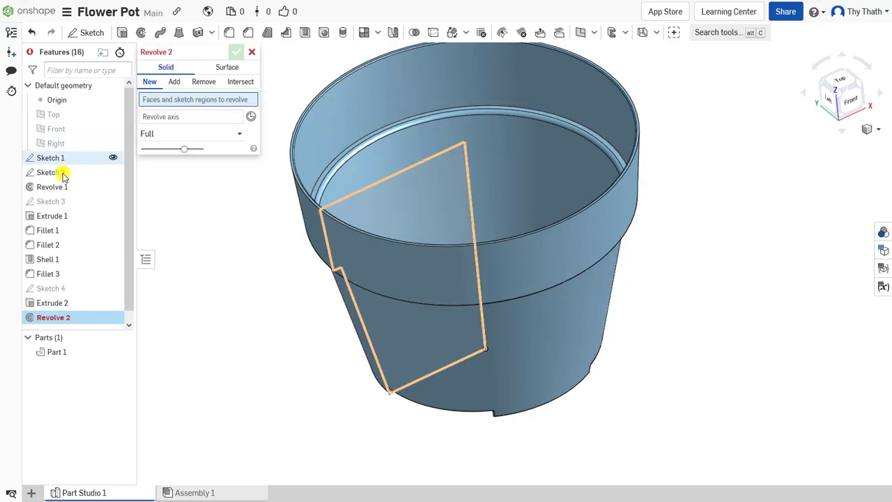
{"action": "scroll", "coordinate": [318, 206], "scroll_direction": "up", "scroll_amount": 2}
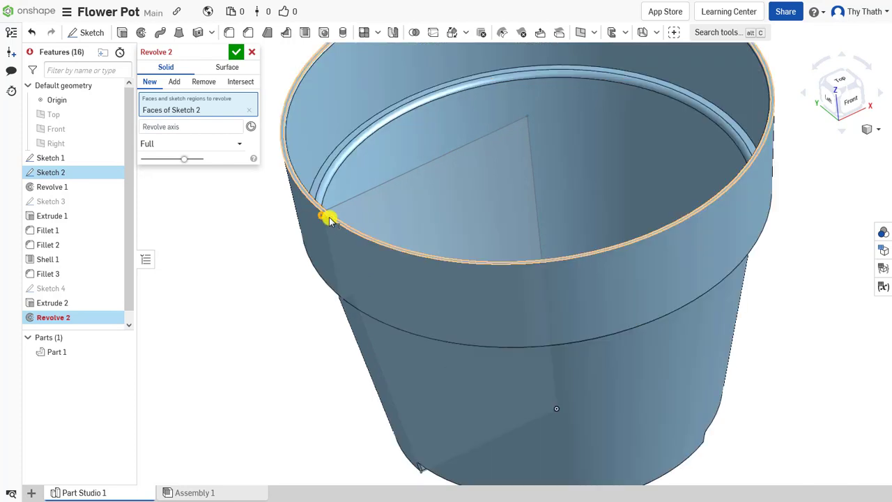
{"action": "scroll", "coordinate": [328, 216], "scroll_direction": "up", "scroll_amount": 3}
{"action": "scroll", "coordinate": [324, 219], "scroll_direction": "up", "scroll_amount": 2}
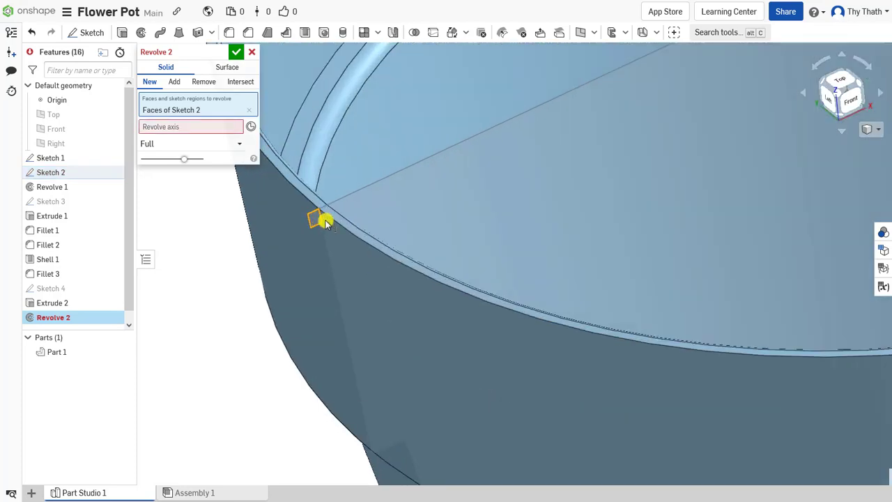
{"action": "left_click", "coordinate": [175, 130]}
{"action": "scroll", "coordinate": [488, 181], "scroll_direction": "down", "scroll_amount": 2}
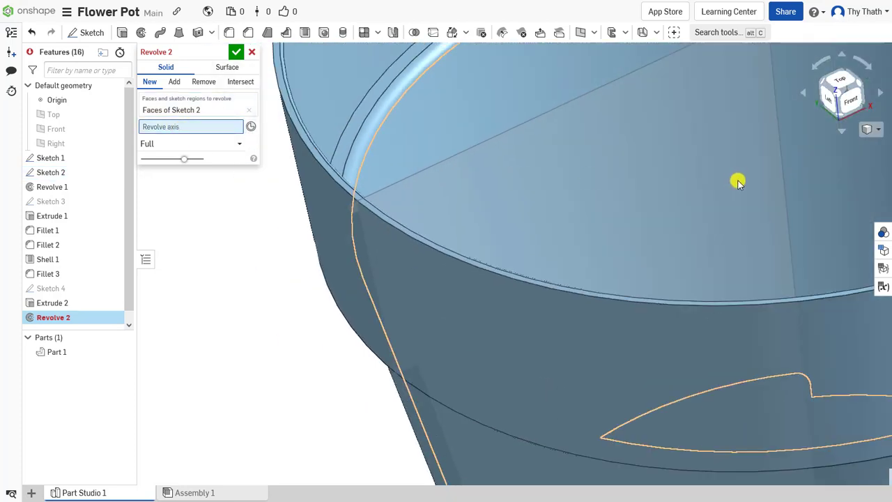
{"action": "left_click", "coordinate": [783, 179]}
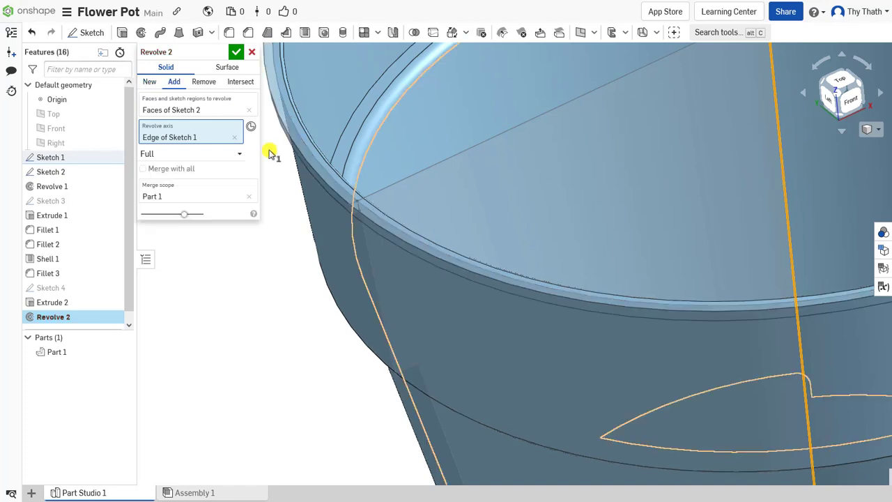
- Confirm Revolve 2 and select two edges of the new rim bead
{"action": "left_click", "coordinate": [237, 54]}
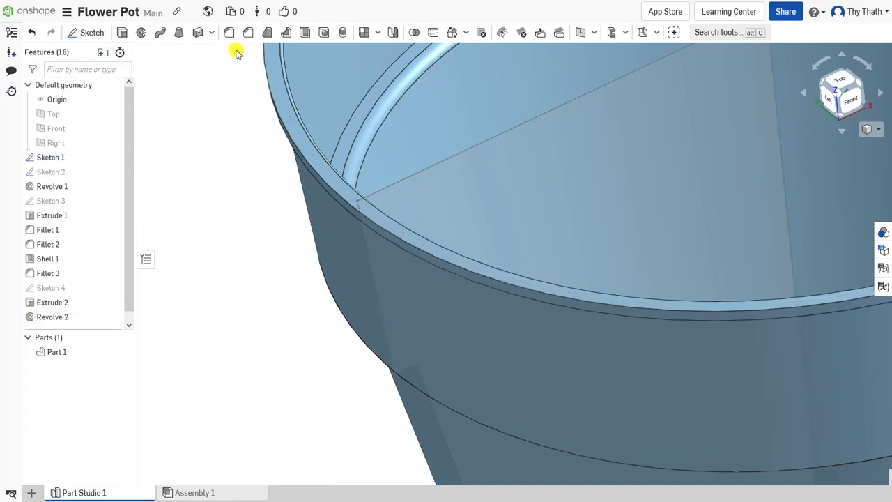
{"action": "mouse_move", "coordinate": [211, 281]}
{"action": "right_mouse_down"}
{"action": "mouse_move", "coordinate": [285, 303]}
{"action": "mouse_move", "coordinate": [289, 184]}
{"action": "right_mouse_up"}
{"action": "scroll", "coordinate": [285, 303], "scroll_direction": "down", "scroll_amount": 5}
{"action": "scroll", "coordinate": [289, 183], "scroll_direction": "up", "scroll_amount": 5}
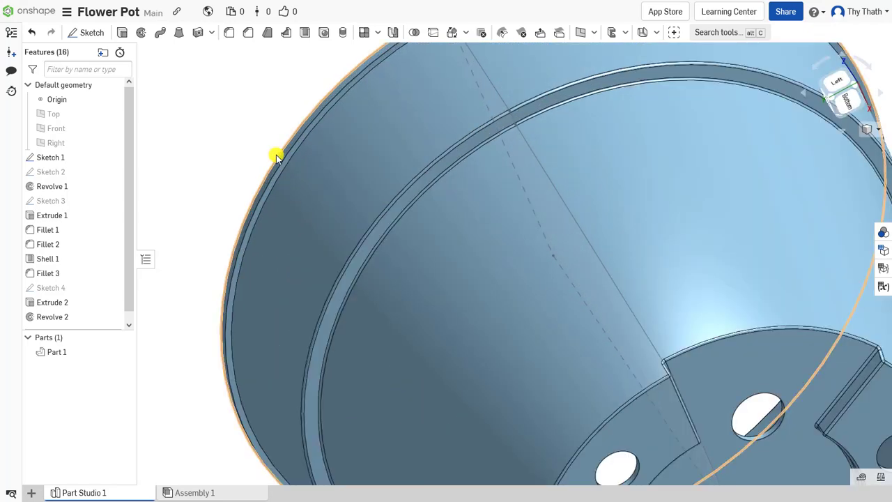
{"action": "scroll", "coordinate": [286, 184], "scroll_direction": "up", "scroll_amount": 2}
{"action": "left_click", "coordinate": [274, 182]}
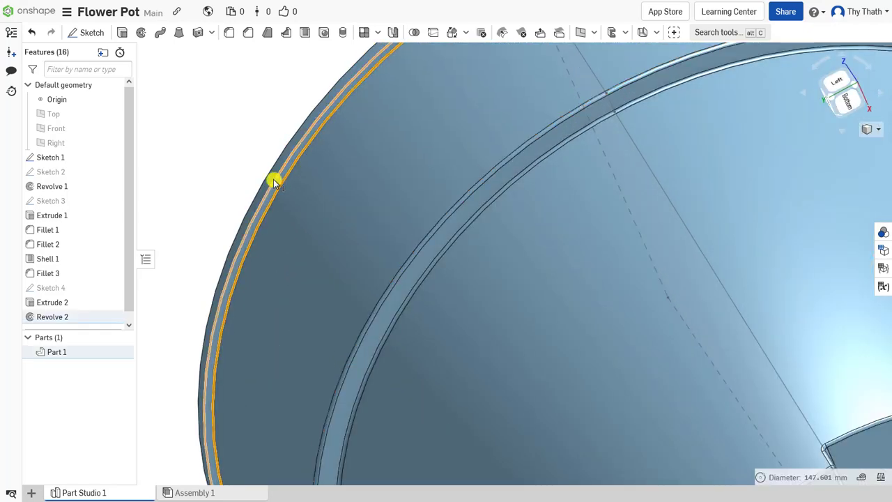
{"action": "left_click", "coordinate": [273, 183]}
- Round the selected rim edges with a 0.5 mm fillet as Fillet 4
{"action": "scroll", "coordinate": [218, 133], "scroll_direction": "down", "scroll_amount": 3}
{"action": "scroll", "coordinate": [337, 213], "scroll_direction": "down", "scroll_amount": 3}
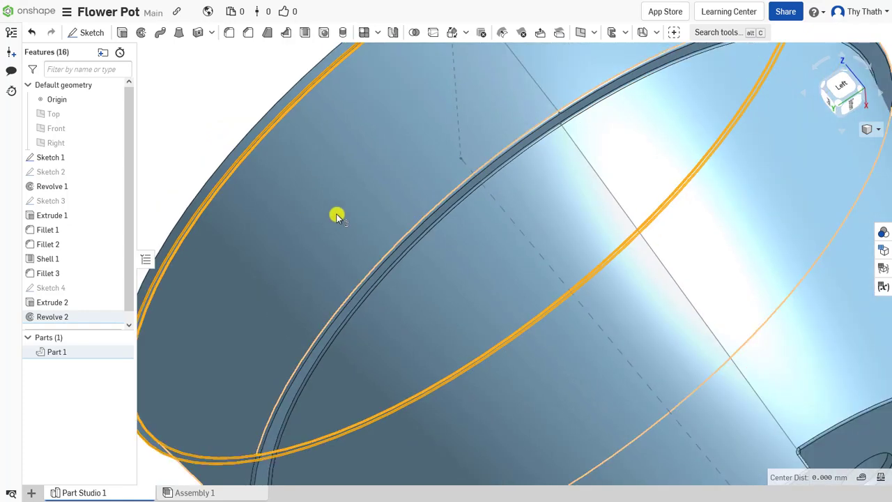
{"action": "scroll", "coordinate": [258, 134], "scroll_direction": "down", "scroll_amount": 2}
{"action": "right_click_drag", "start_coordinate": [258, 134], "coordinate": [334, 179]}
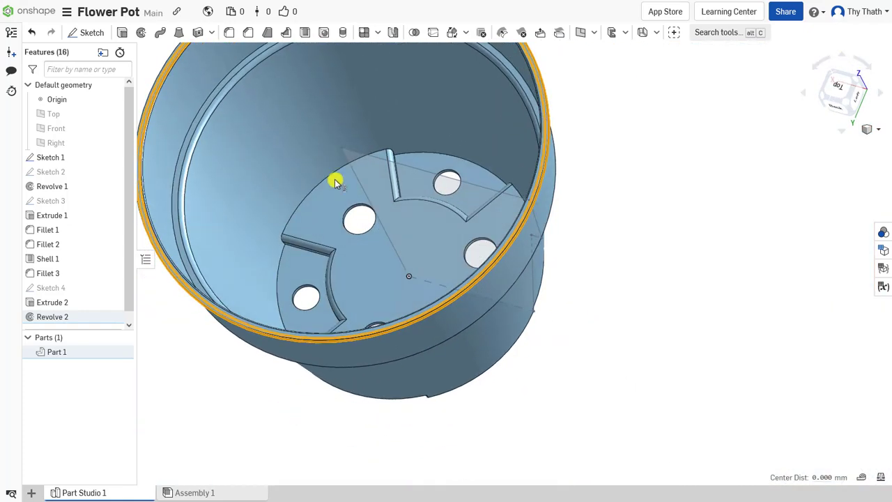
{"action": "scroll", "coordinate": [437, 328], "scroll_direction": "up", "scroll_amount": 3}
{"action": "right_click_drag", "start_coordinate": [437, 329], "coordinate": [784, 374]}
{"action": "scroll", "coordinate": [788, 355], "scroll_direction": "up", "scroll_amount": 3}
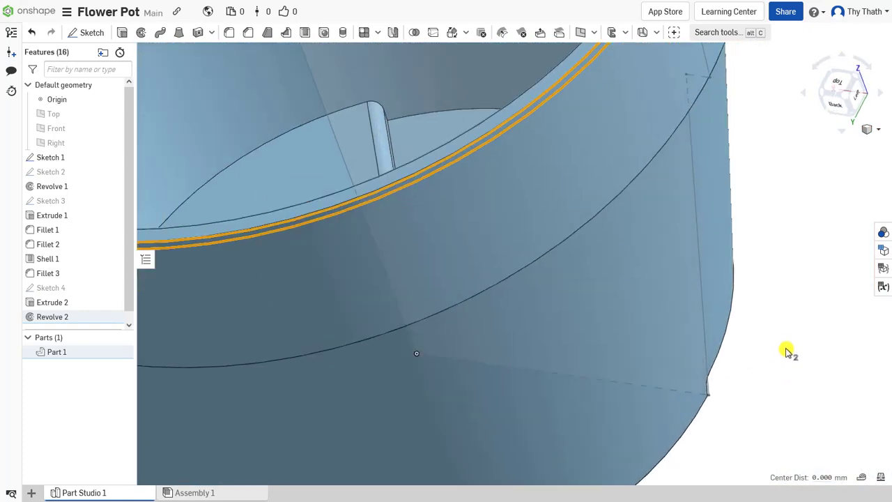
{"action": "scroll", "coordinate": [798, 349], "scroll_direction": "down", "scroll_amount": 3}
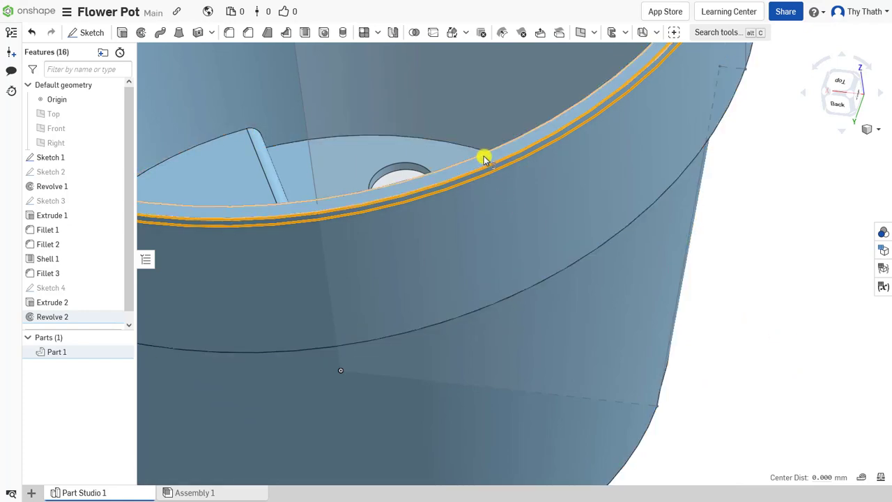
{"action": "scroll", "coordinate": [784, 253], "scroll_direction": "down", "scroll_amount": 5}
{"action": "right_click_drag", "start_coordinate": [785, 253], "coordinate": [820, 280]}
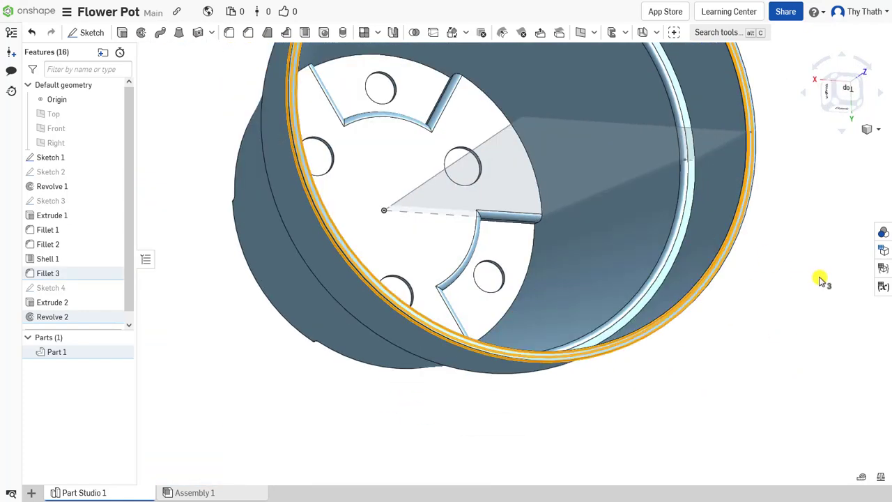
{"action": "left_click", "coordinate": [227, 35]}
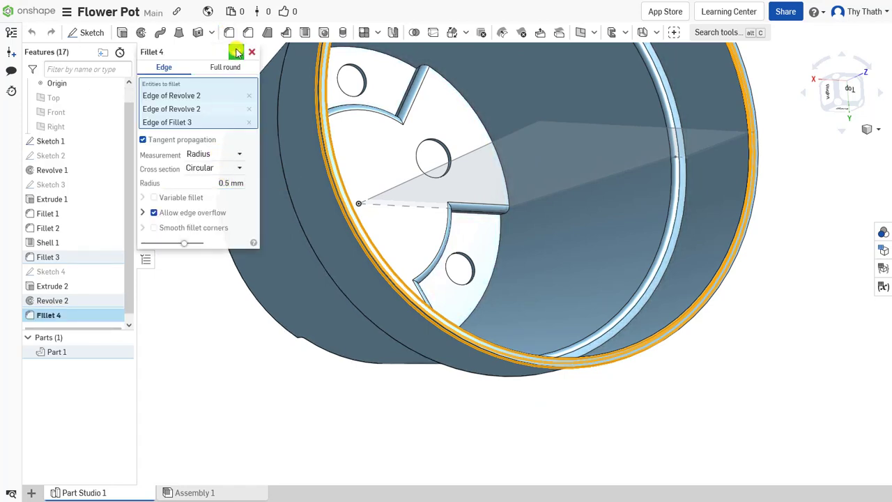
{"action": "left_click", "coordinate": [236, 52]}
{"action": "scroll", "coordinate": [314, 342], "scroll_direction": "down", "scroll_amount": 3}
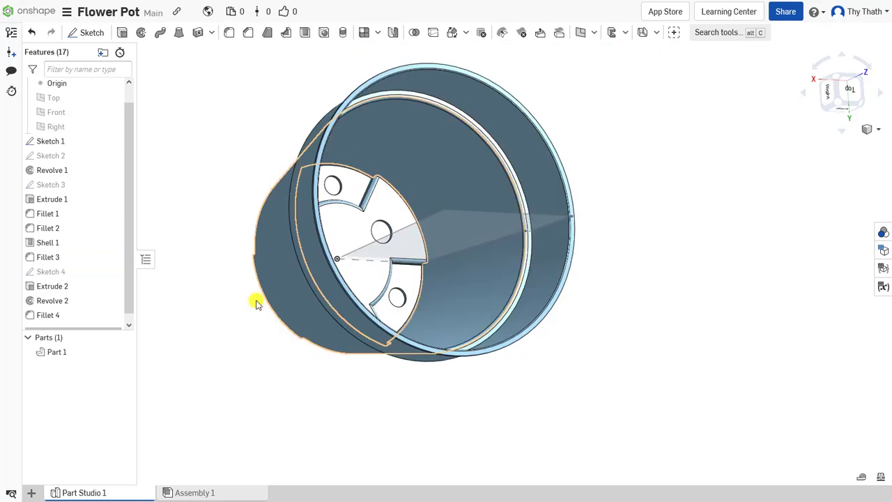
- Hide Sketch 1 and select the pot part
{"action": "left_click", "coordinate": [114, 142]}
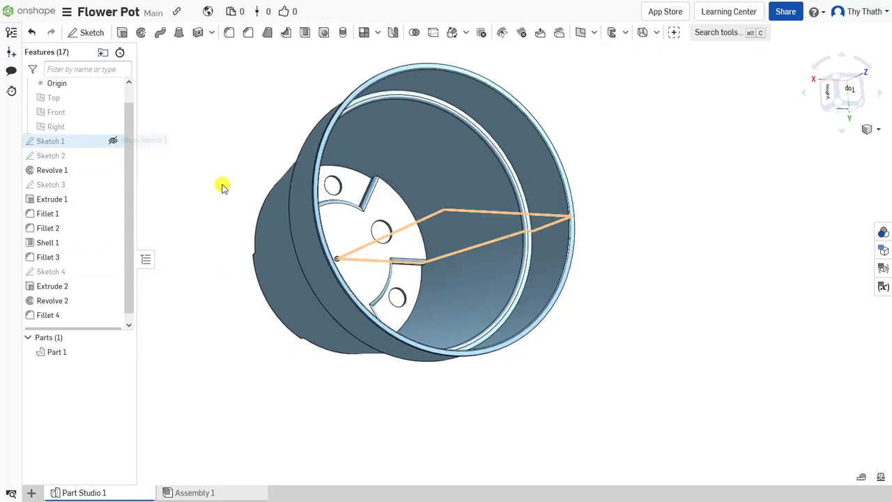
{"action": "mouse_move", "coordinate": [672, 259]}
{"action": "right_mouse_down"}
{"action": "mouse_move", "coordinate": [623, 177]}
{"action": "mouse_move", "coordinate": [648, 168]}
{"action": "right_mouse_up"}
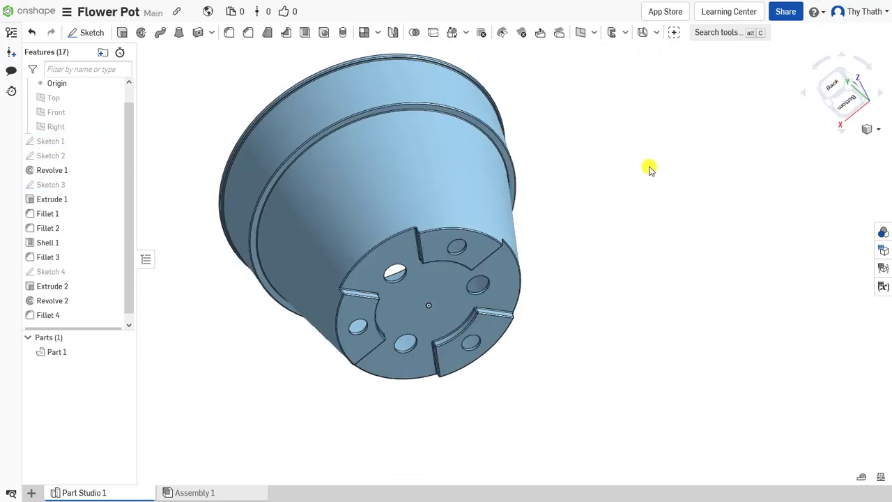
{"action": "left_click", "coordinate": [57, 353]}
- Assign PVC from the Onshape Material Library to Part 1, searching 'pv'
{"action": "right_click", "coordinate": [76, 355]}
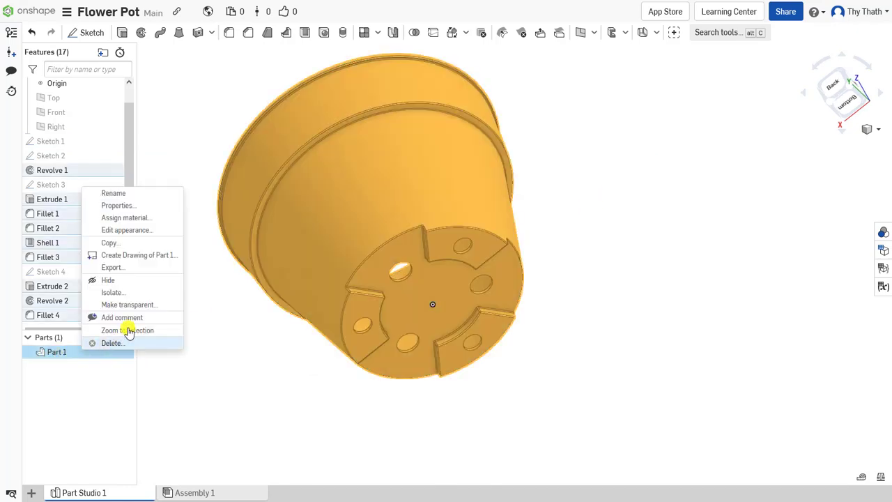
{"action": "left_click", "coordinate": [133, 218]}
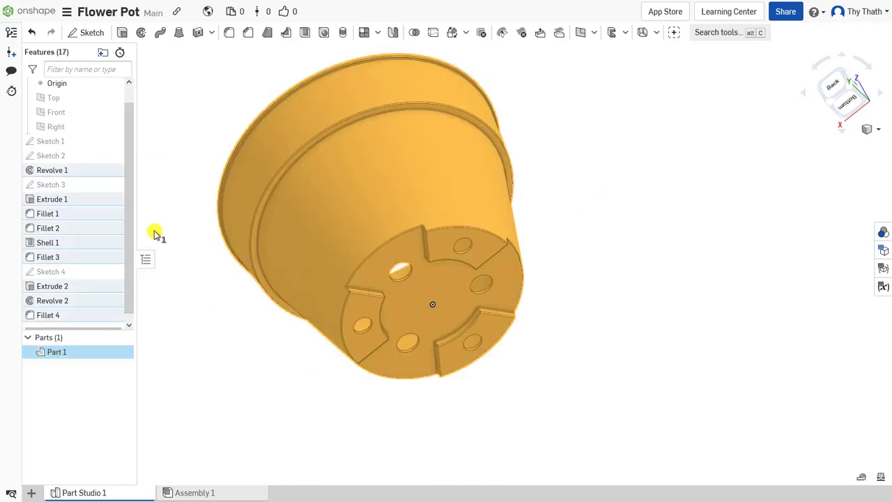
{"action": "left_click", "coordinate": [254, 331]}
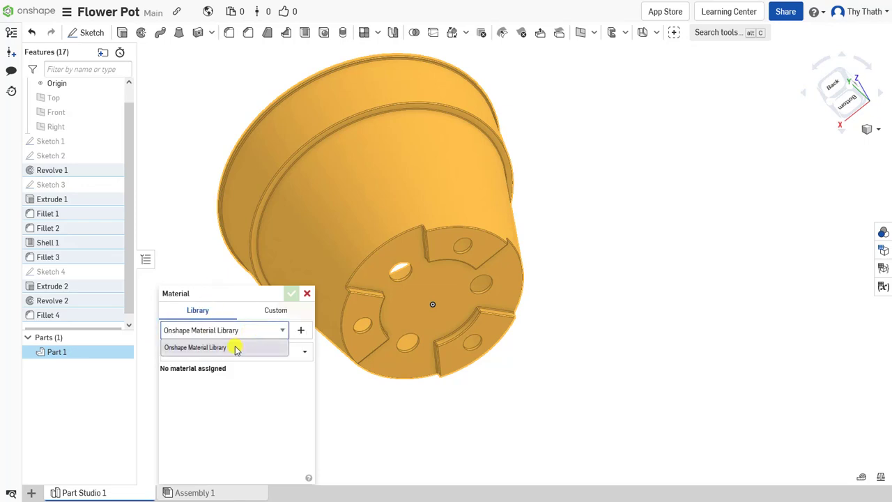
{"action": "left_click", "coordinate": [235, 348]}
{"action": "left_click", "coordinate": [221, 354]}
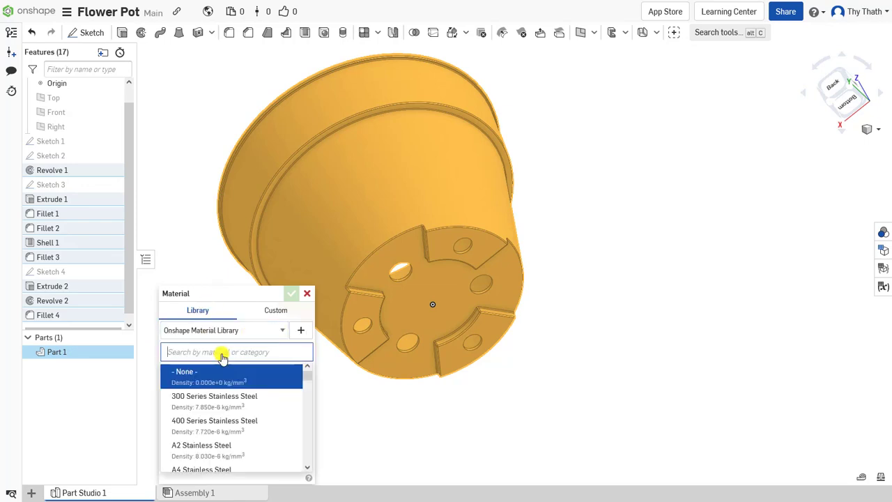
{"action": "type", "text": "pv"}
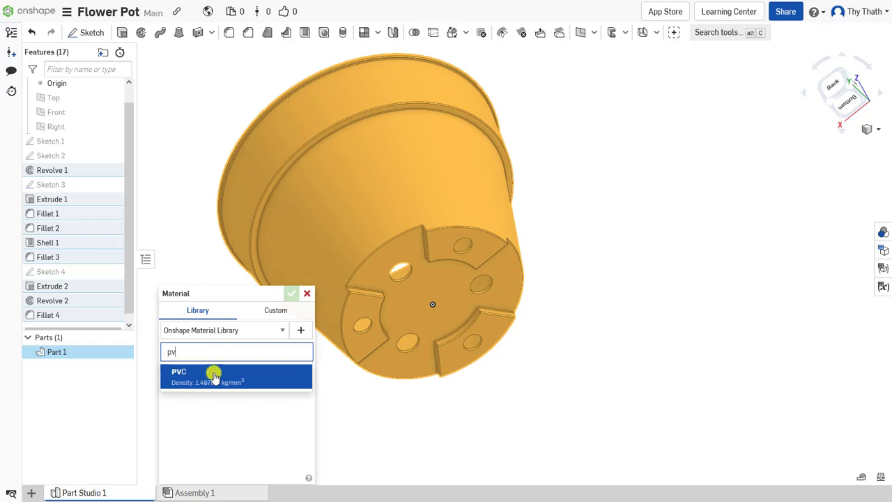
{"action": "left_click", "coordinate": [213, 376]}
{"action": "left_click", "coordinate": [290, 294]}
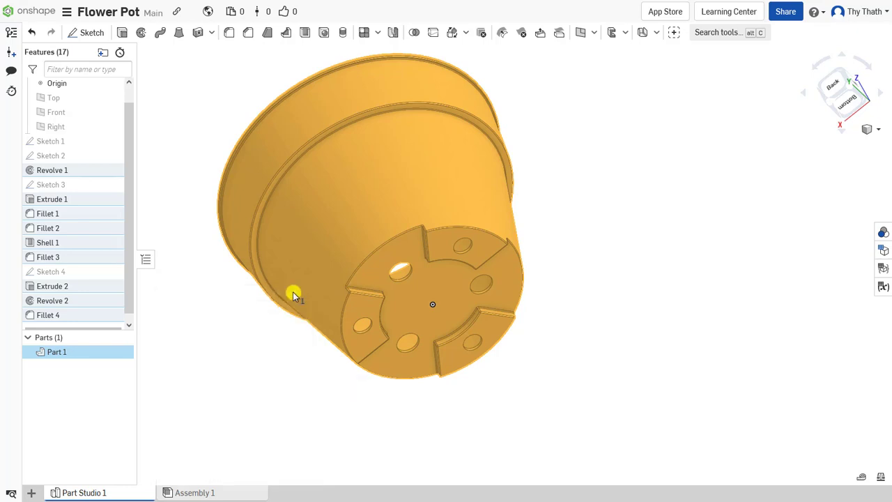
{"action": "left_click", "coordinate": [617, 217]}
- Set Part 1's appearance to dark grey #666666 (RGB 102, 102, 102)
{"action": "right_click", "coordinate": [59, 353]}
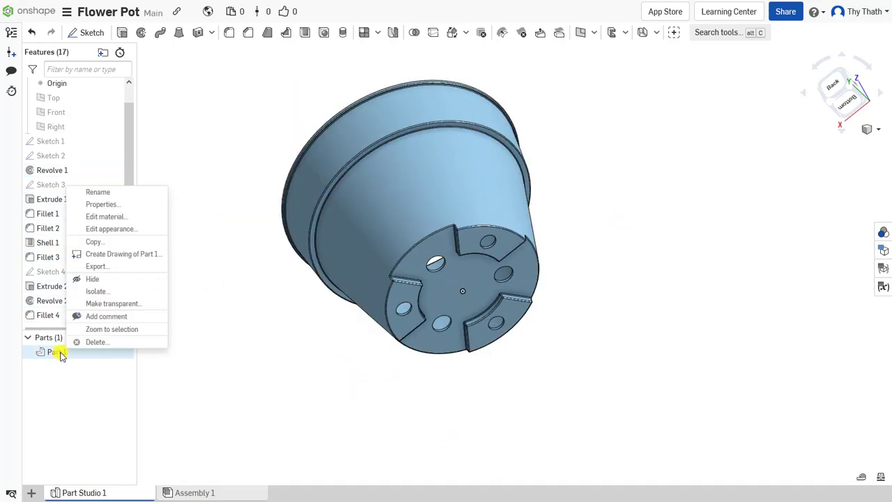
{"action": "left_click", "coordinate": [122, 231]}
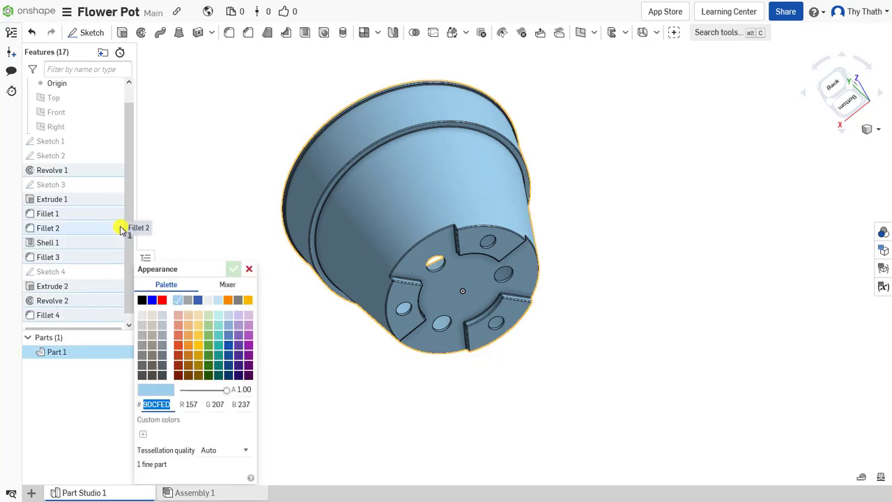
{"action": "left_click", "coordinate": [141, 365]}
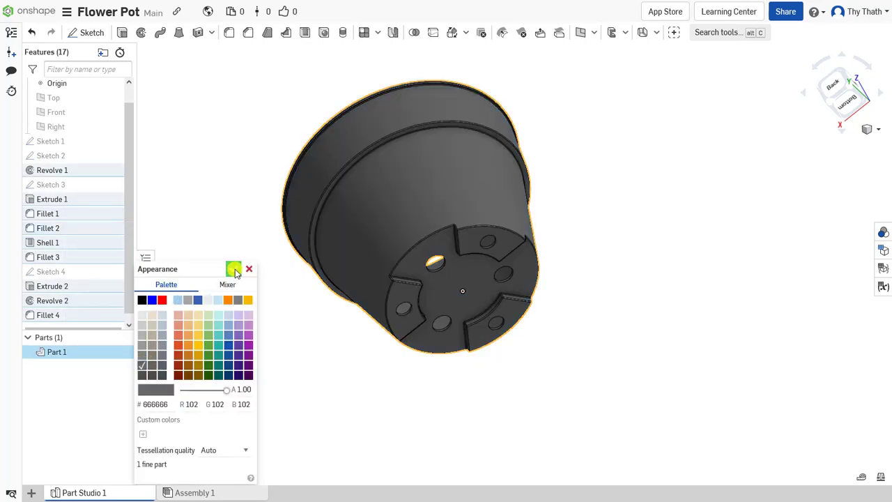
{"action": "left_click", "coordinate": [248, 268]}
{"action": "mouse_move", "coordinate": [253, 175]}
{"action": "right_mouse_down"}
{"action": "mouse_move", "coordinate": [362, 200]}
{"action": "mouse_move", "coordinate": [665, 220]}
{"action": "mouse_move", "coordinate": [659, 273]}
{"action": "mouse_move", "coordinate": [611, 260]}
{"action": "mouse_move", "coordinate": [625, 161]}
{"action": "right_mouse_up"}
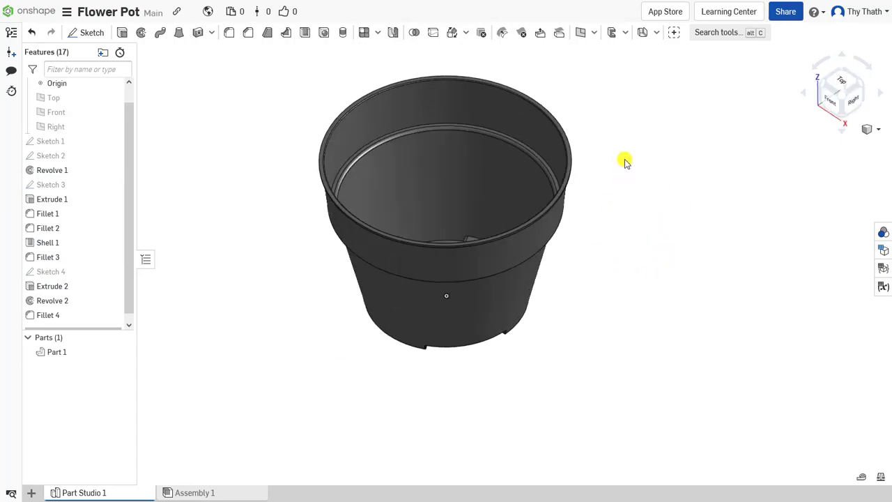